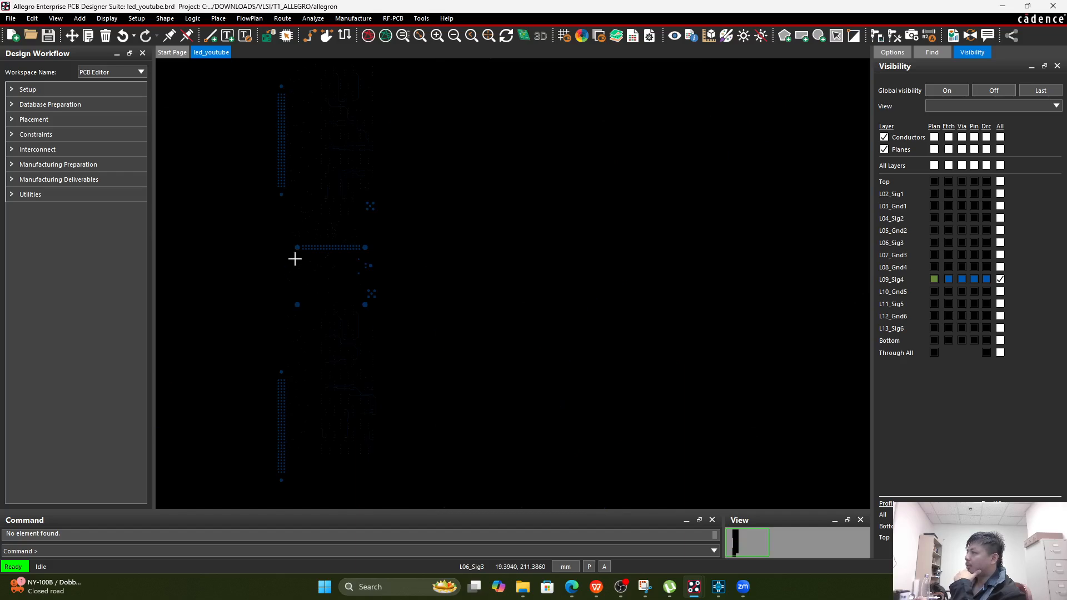
Turn on all visibility for layer L11_Sig5 alongside L09_Sig4.
scroll(295, 255, "up", 3)
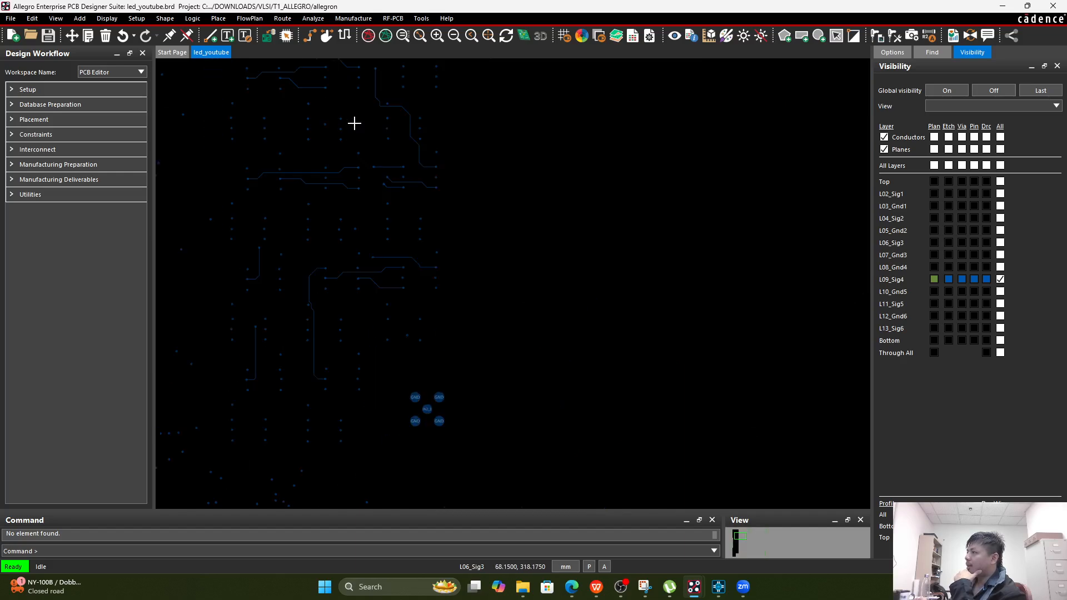
left_click(1001, 279)
left_click(1001, 279)
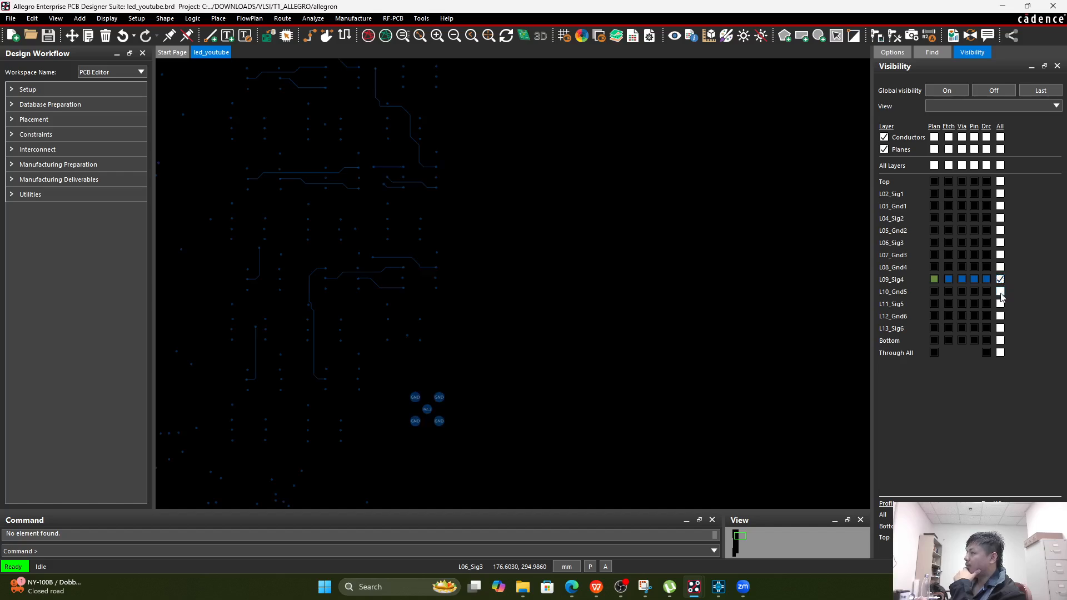
left_click(1000, 305)
left_click(1000, 304)
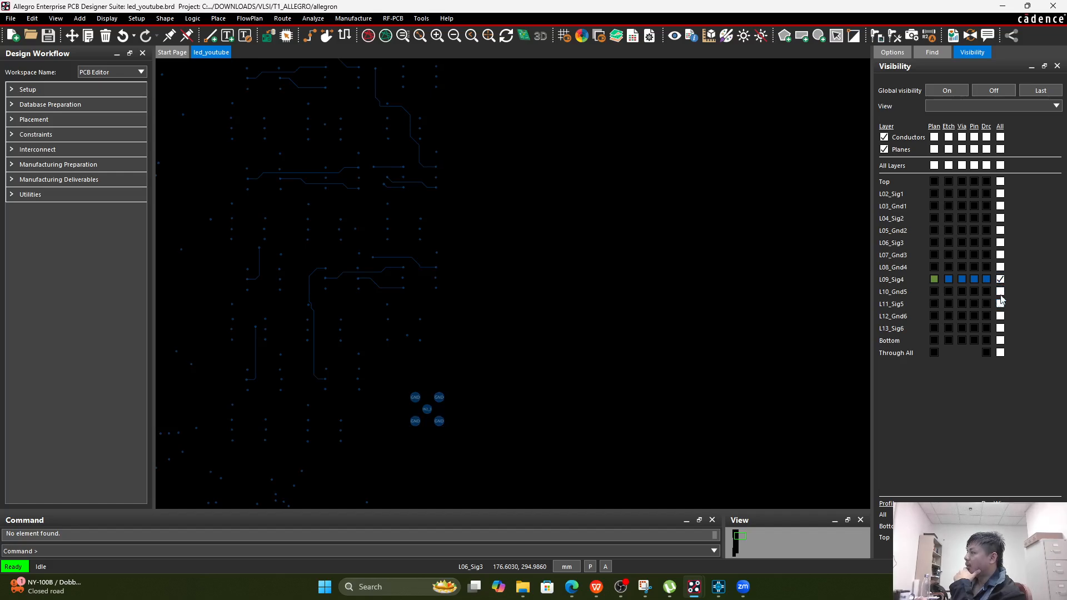
left_click(1000, 281)
left_click(1001, 281)
left_click(1000, 305)
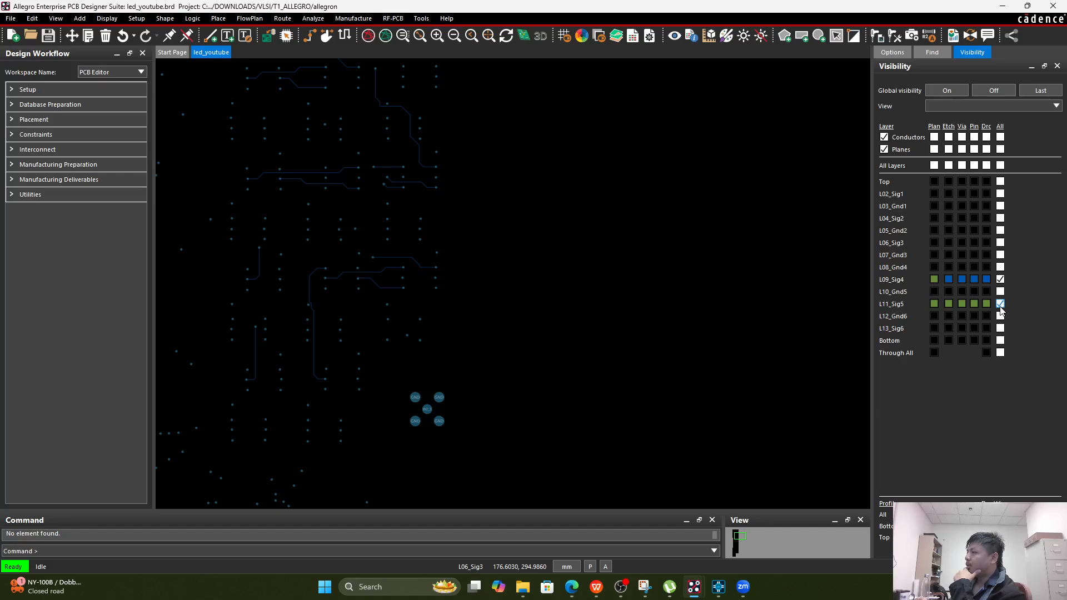
Restrict the object find filter to vias only, excluding clines.
scroll(219, 160, "up", 5)
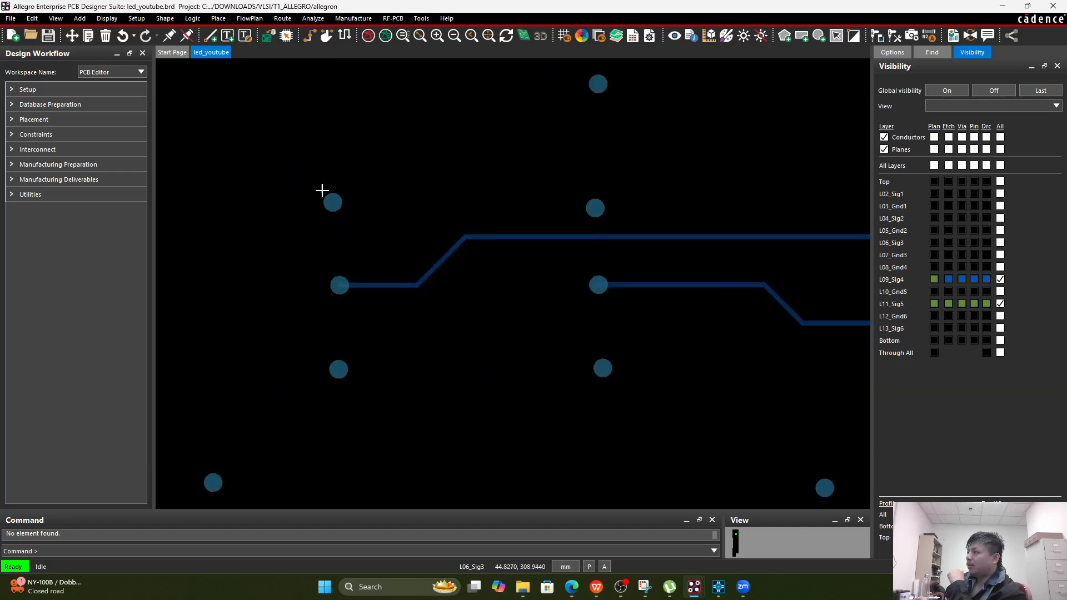
scroll(322, 190, "up", 2)
left_click(932, 52)
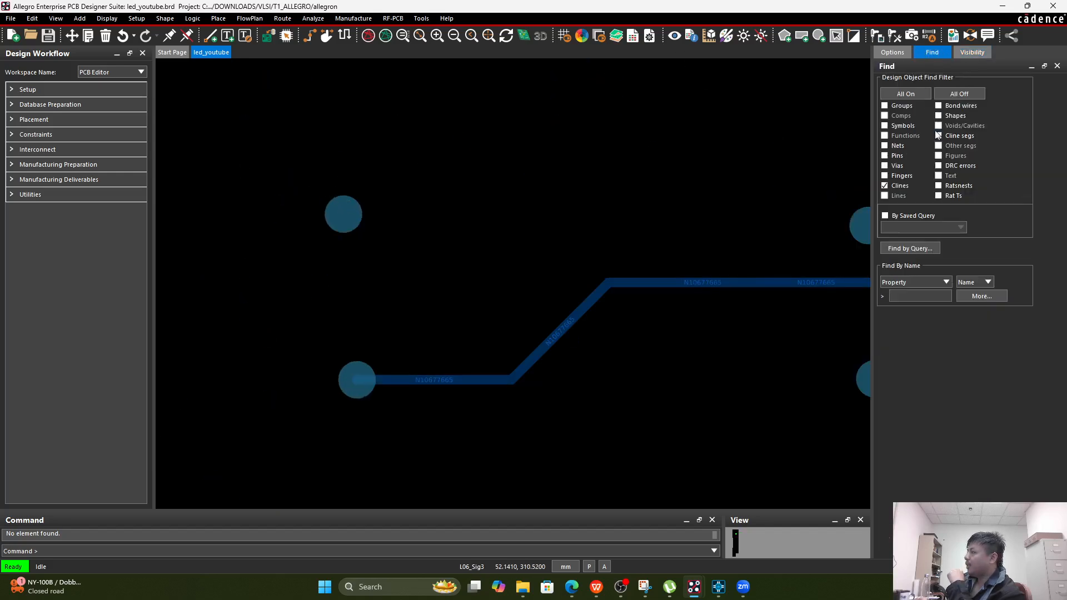
left_click(885, 185)
key("F3")
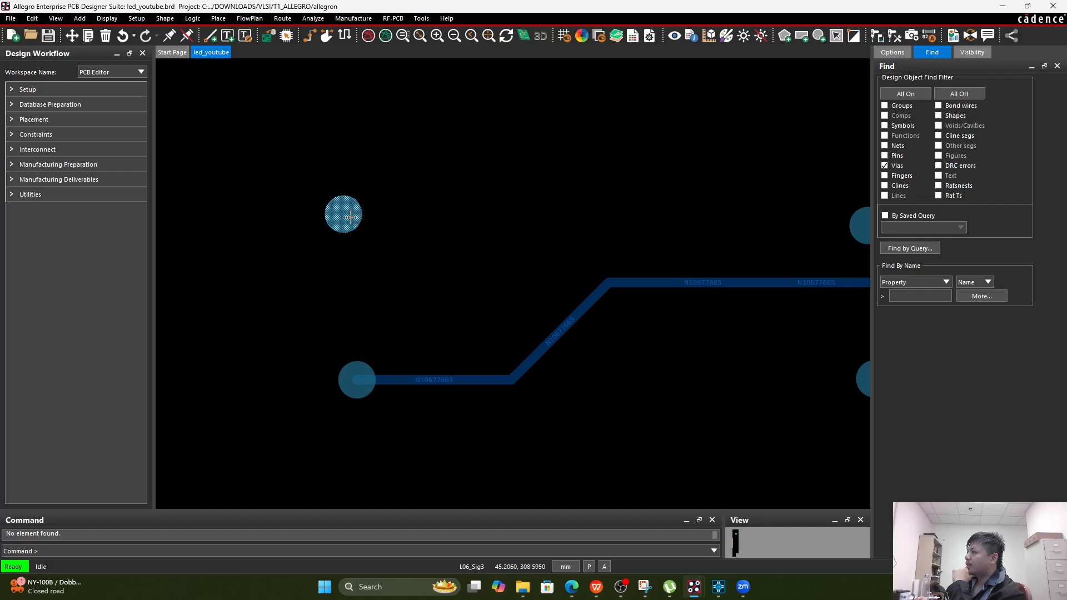
left_click(345, 215)
right_click(398, 183)
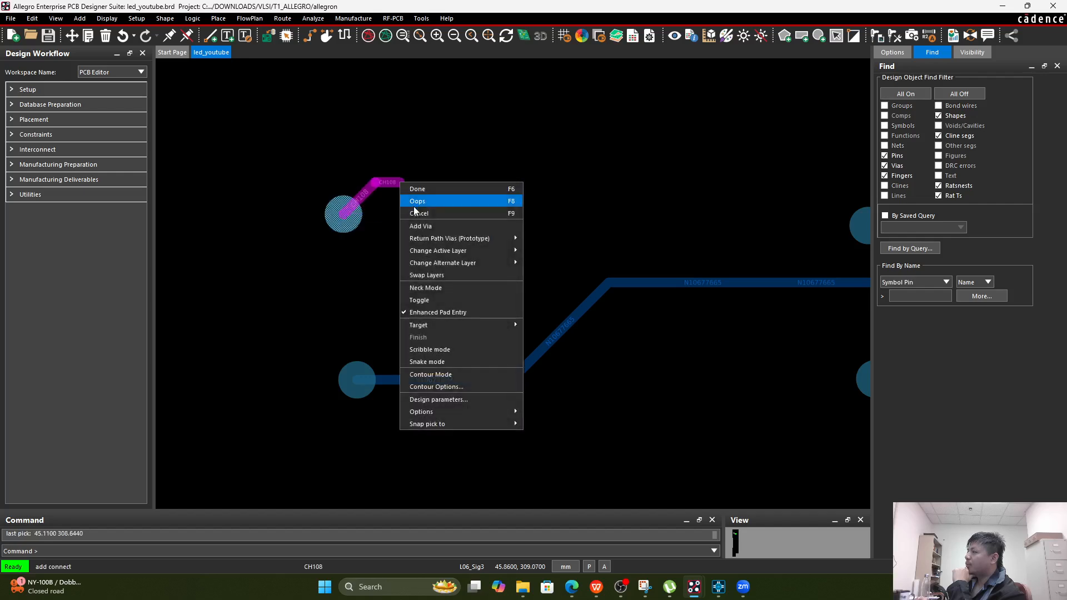
left_click(439, 200)
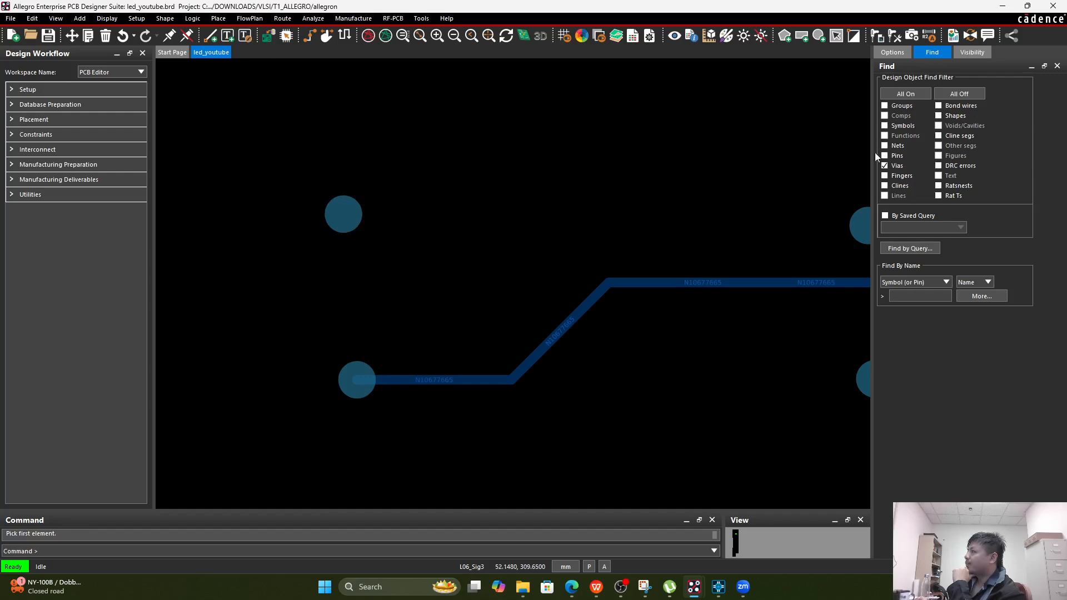
right_click(300, 126)
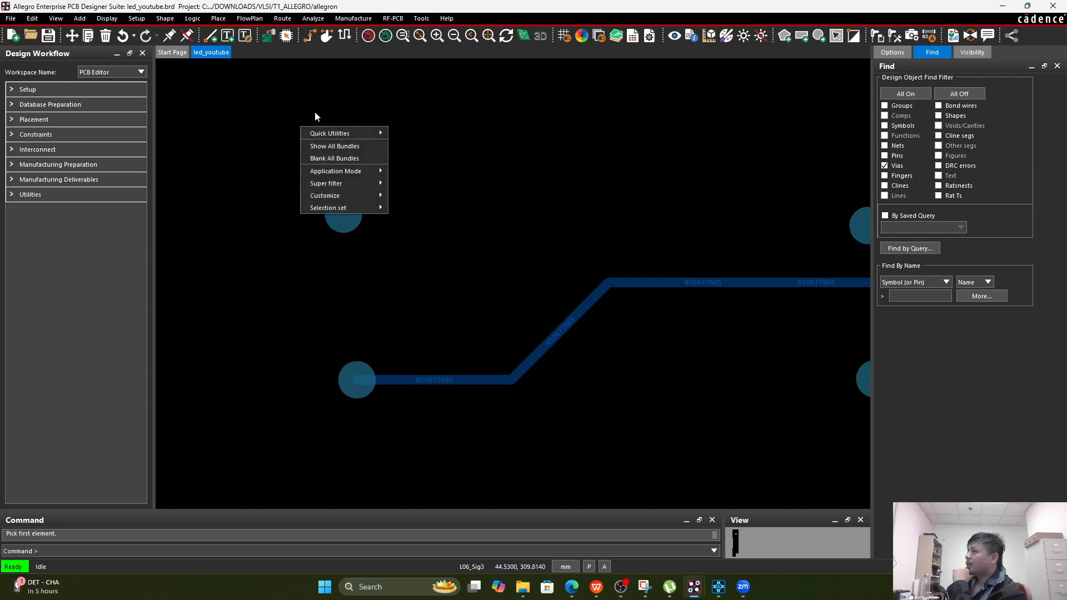
left_click(315, 112)
left_click(351, 201)
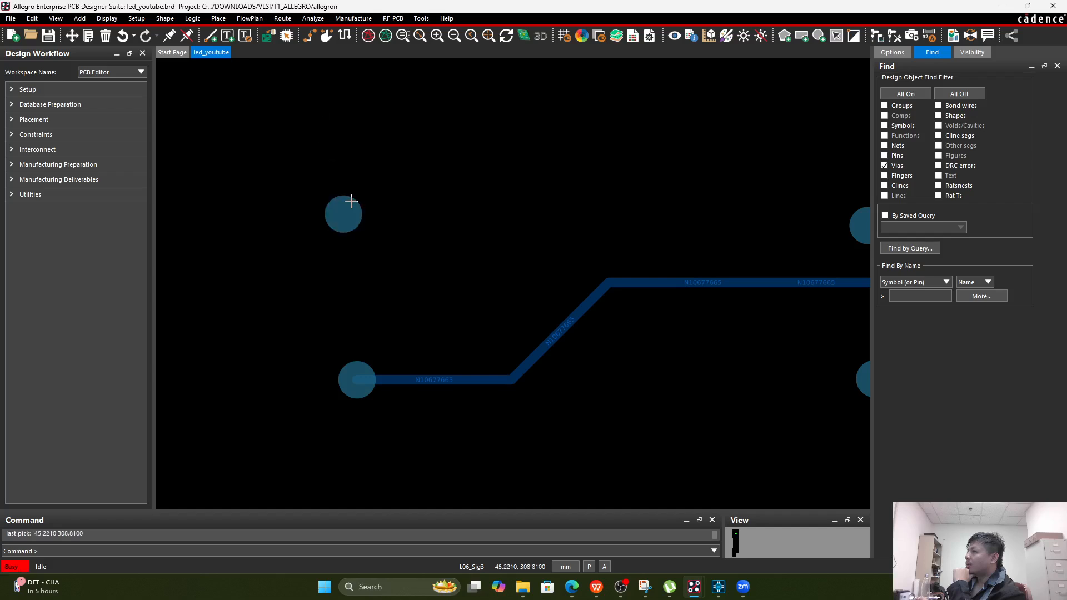
right_click(374, 182)
left_click(403, 204)
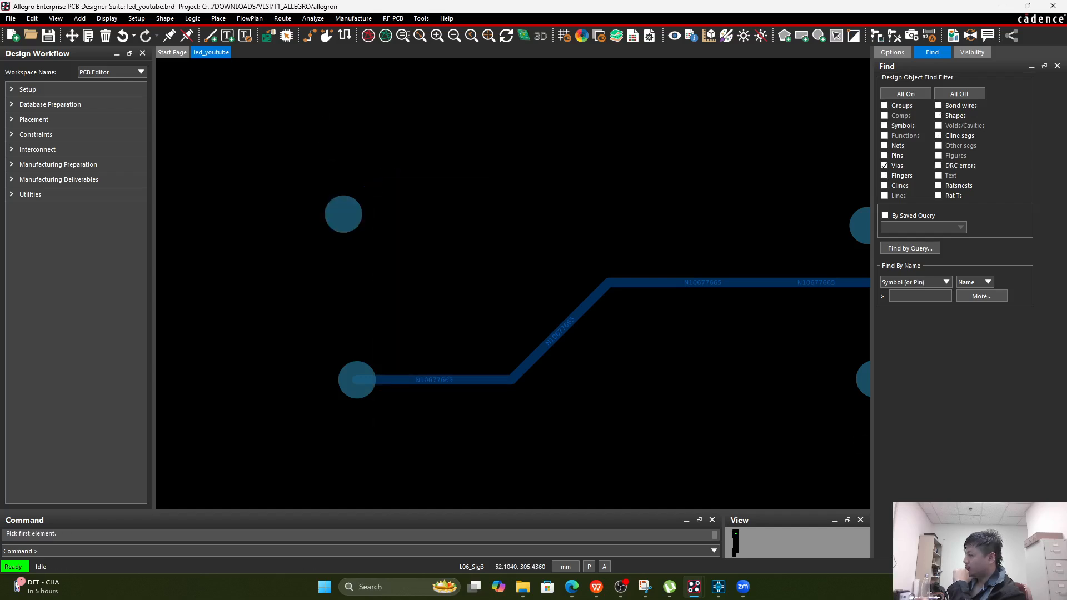
right_click(984, 461)
left_click(1007, 468)
Inspect the unconnected via above the N10677665 trace in the 3D Canvas with all layers and objects included, and close the 3D view.
left_click(347, 217)
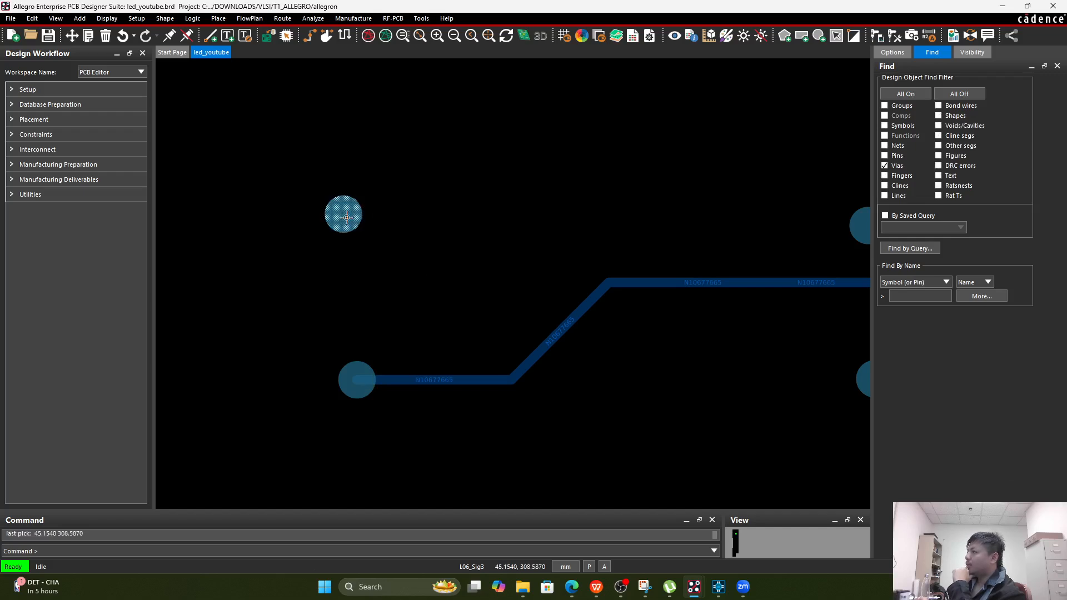
left_click(520, 36)
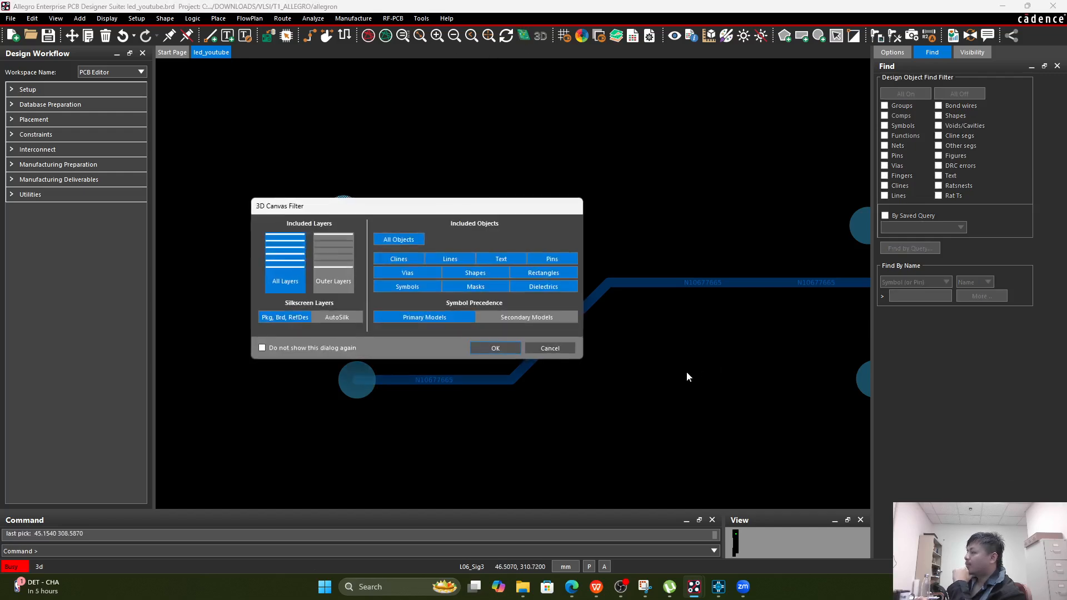
left_click(495, 349)
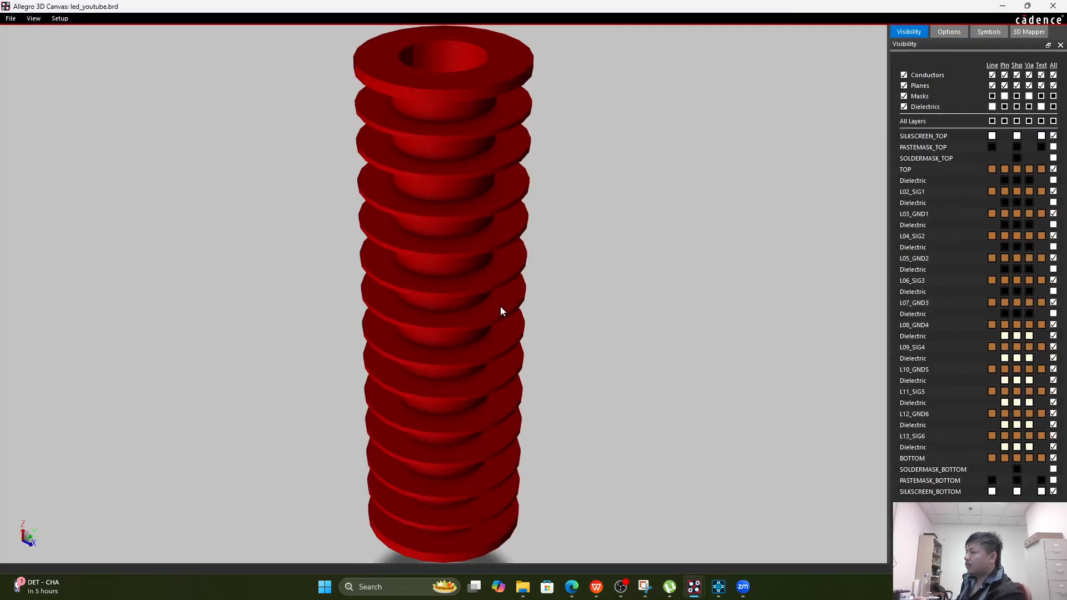
middle_click_drag(500, 306, 500, 328, "shift")
scroll(490, 463, "down", 2)
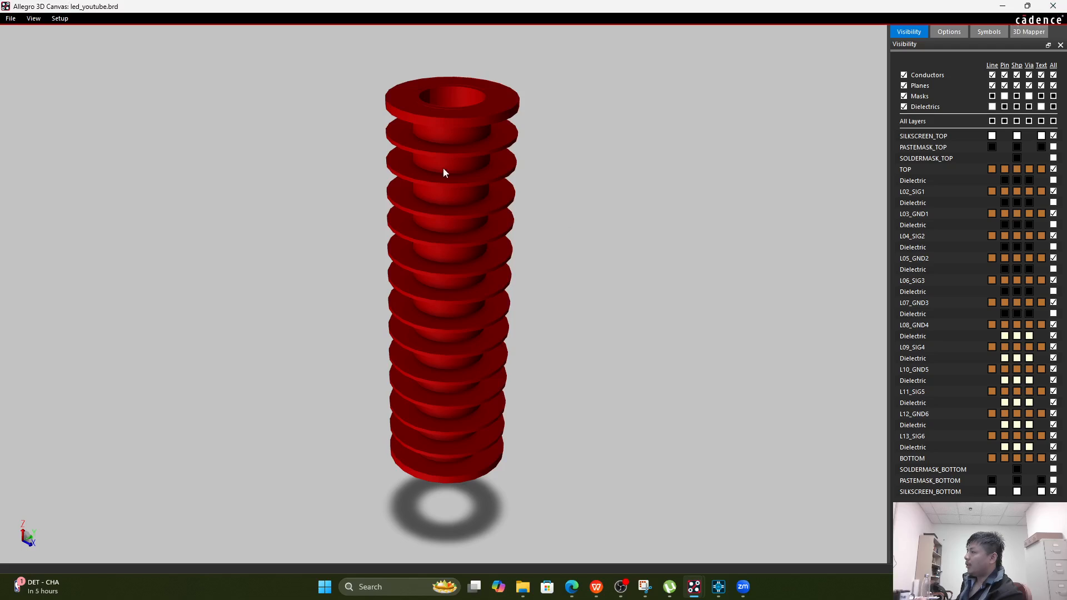
left_click(1053, 6)
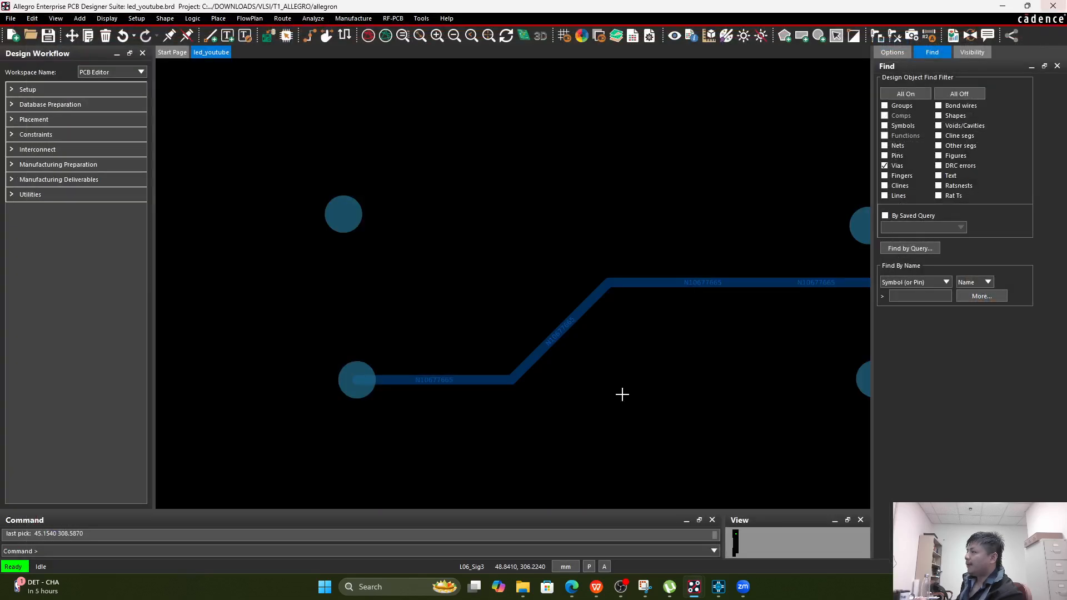
Examine the board's via and trace pattern, comparing it with layer L11_Sig5 hidden and shown again.
scroll(572, 389, "down", 3)
scroll(579, 426, "down", 2)
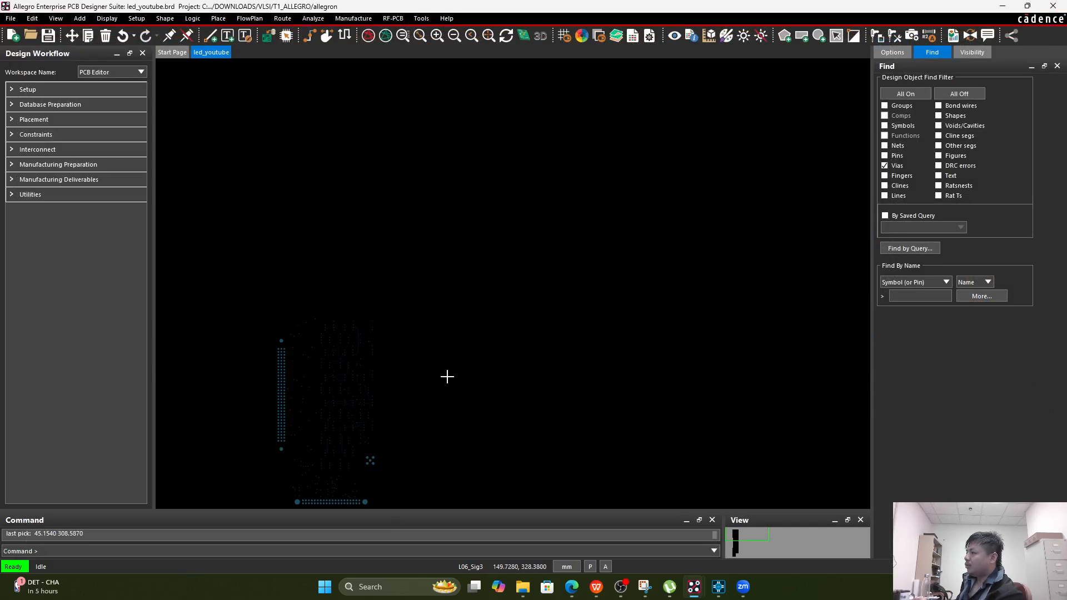
scroll(448, 376, "down", 2)
scroll(325, 389, "up", 3)
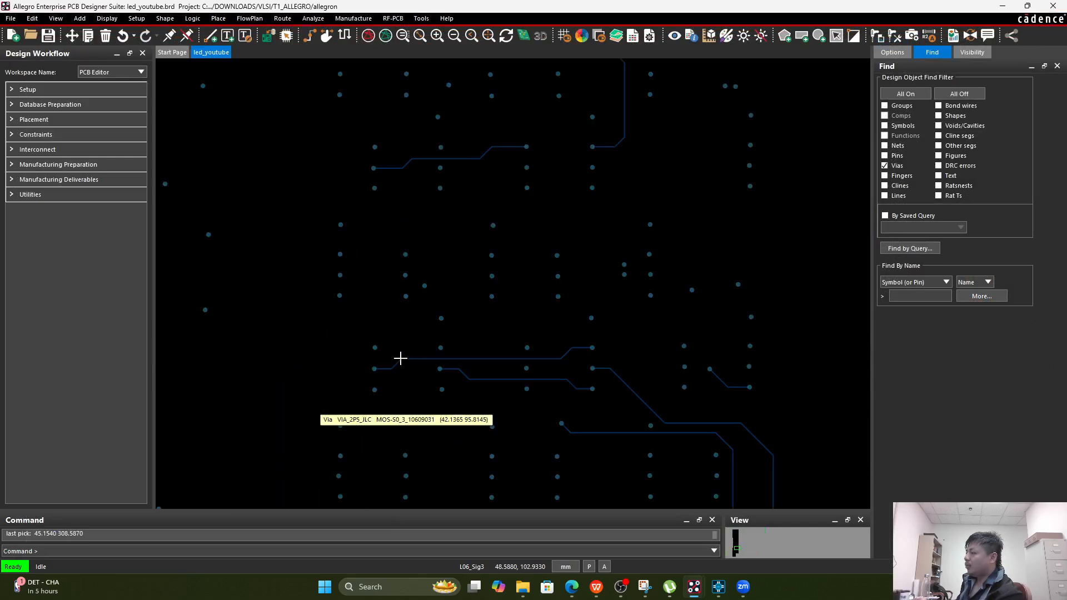
scroll(383, 364, "up", 3)
scroll(377, 364, "down", 6)
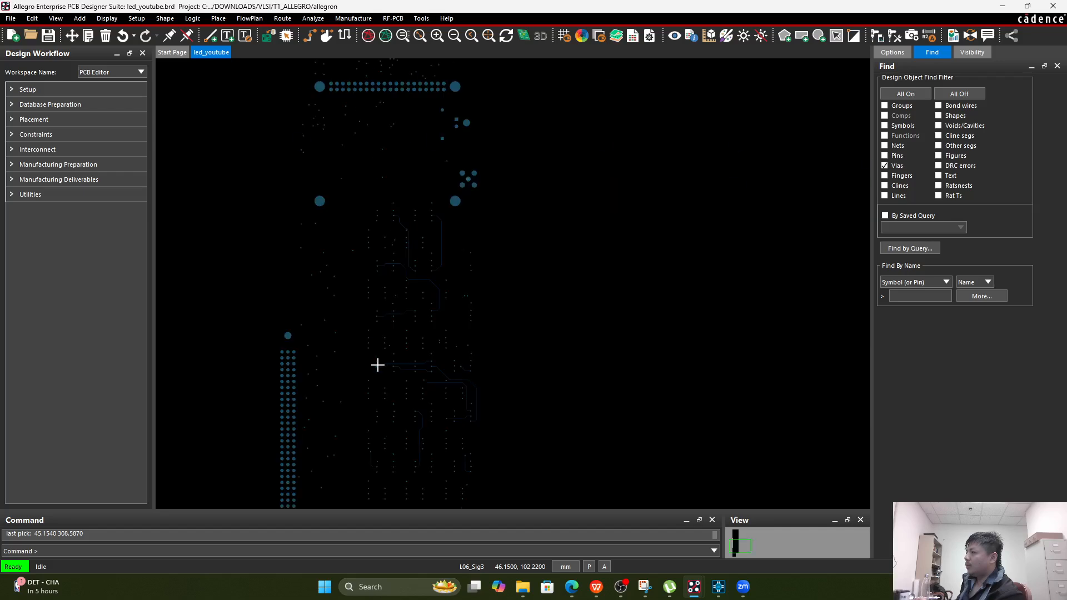
left_click(970, 53)
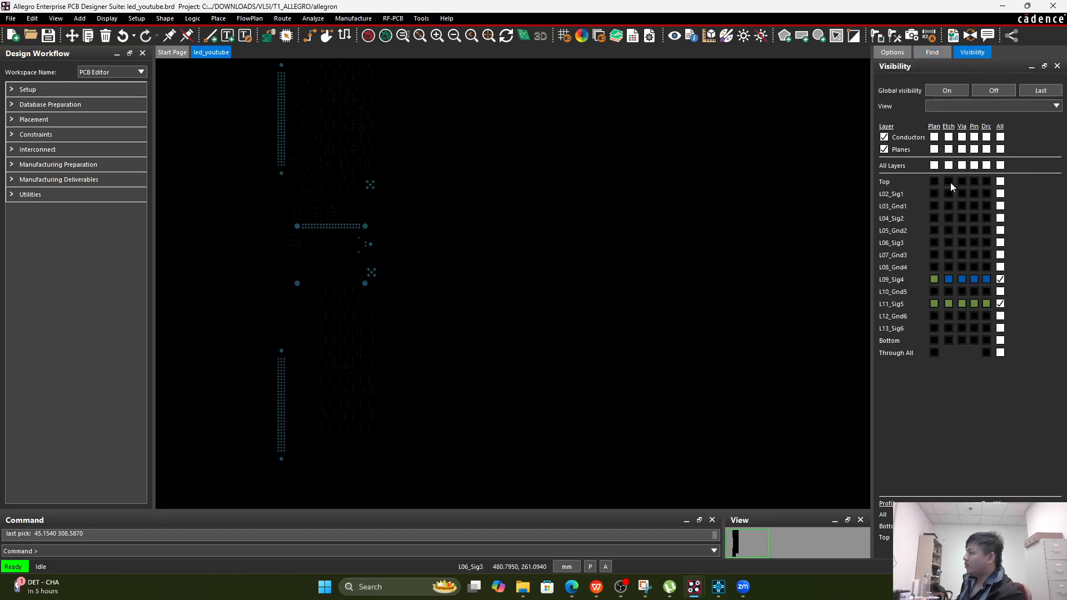
left_click(1000, 304)
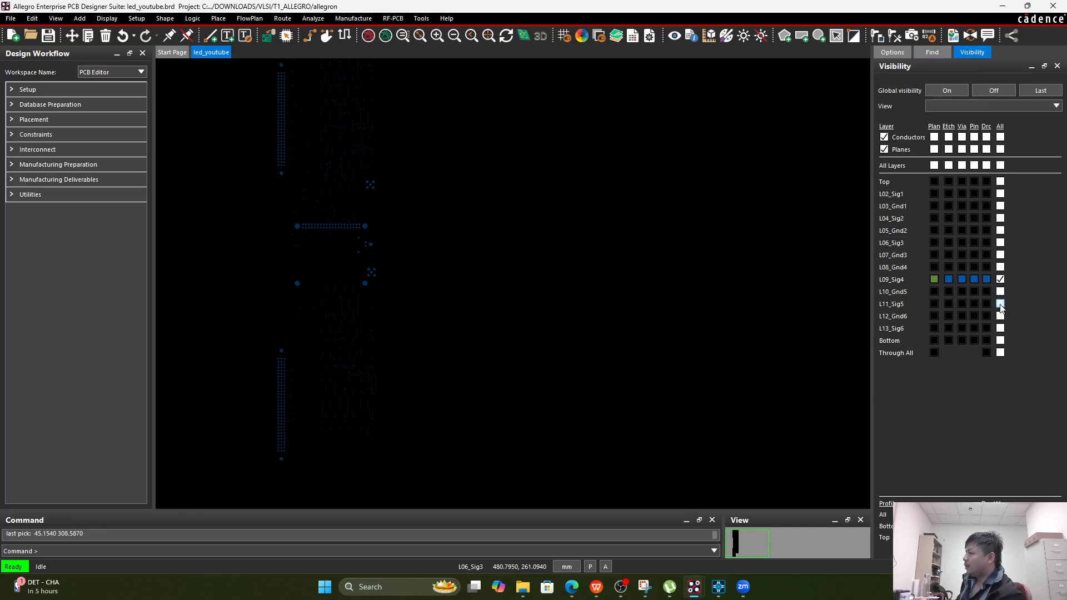
left_click(1000, 304)
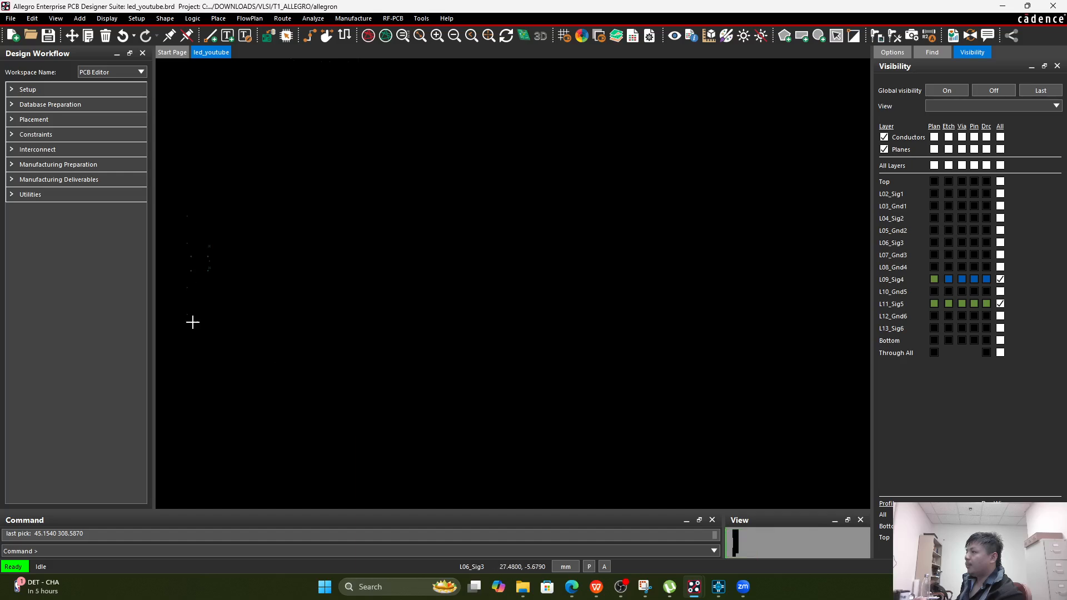
Limit the find filter to clines, select all traces across the board and change them to layer L11_SIG5.
left_click(932, 53)
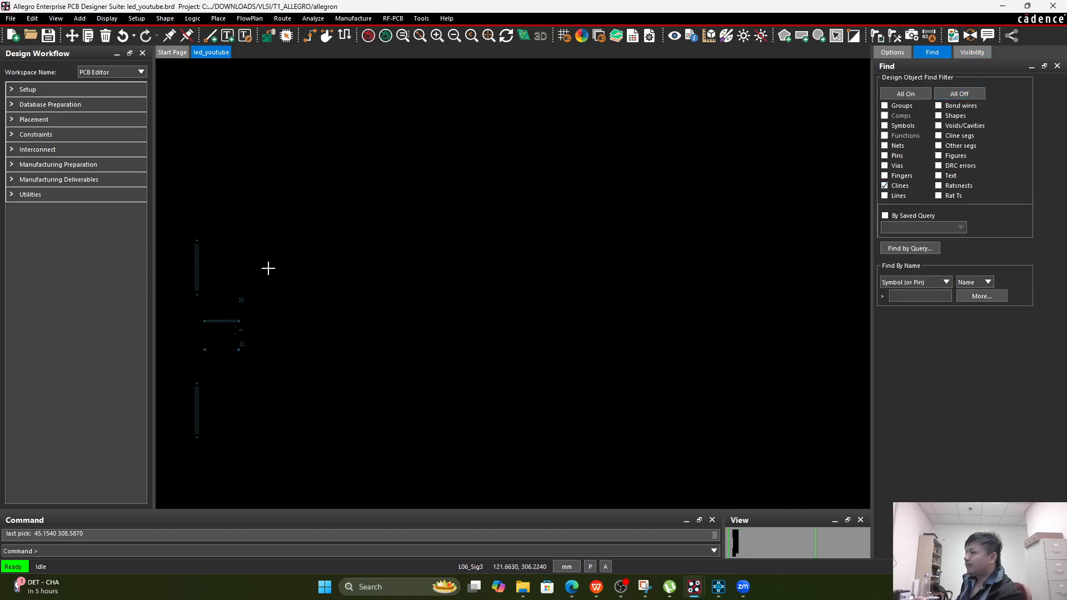
left_click_drag(314, 207, 182, 474)
scroll(228, 357, "up", 5)
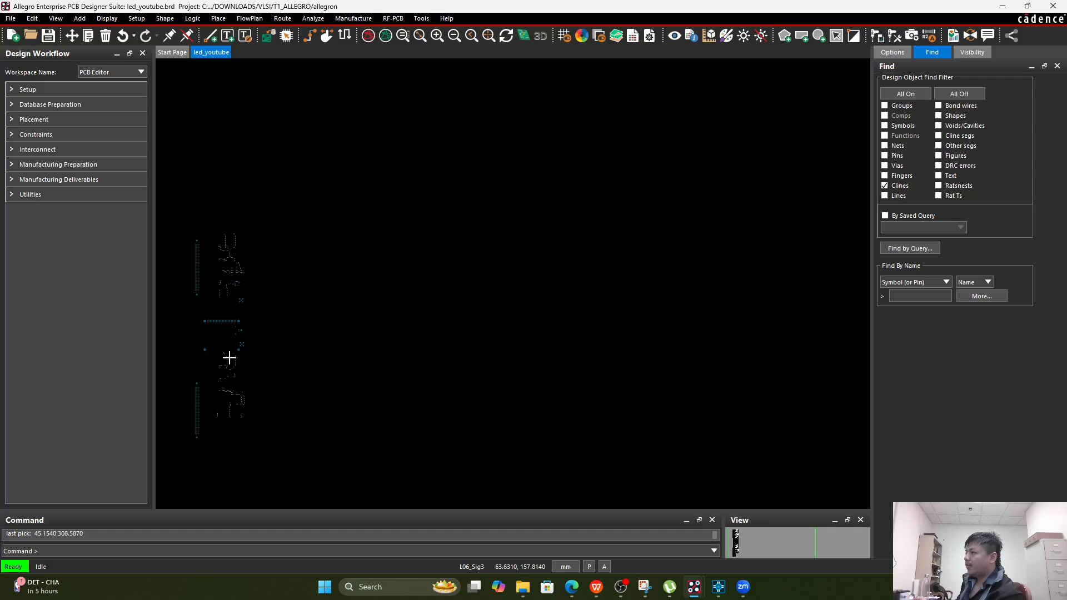
scroll(402, 305, "up", 5)
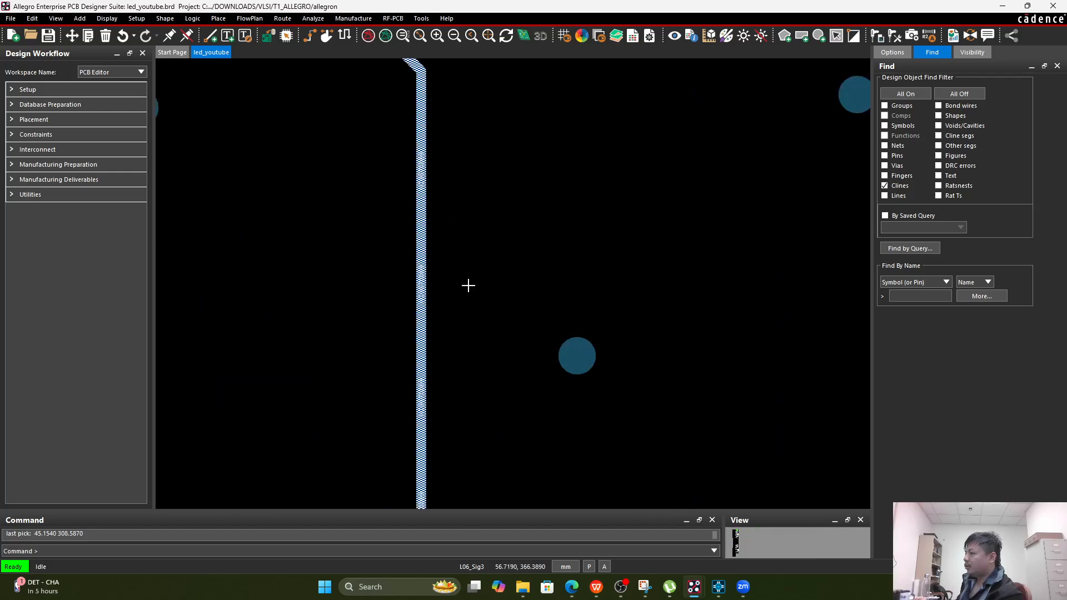
right_click(421, 314)
mouse_move(465, 404)
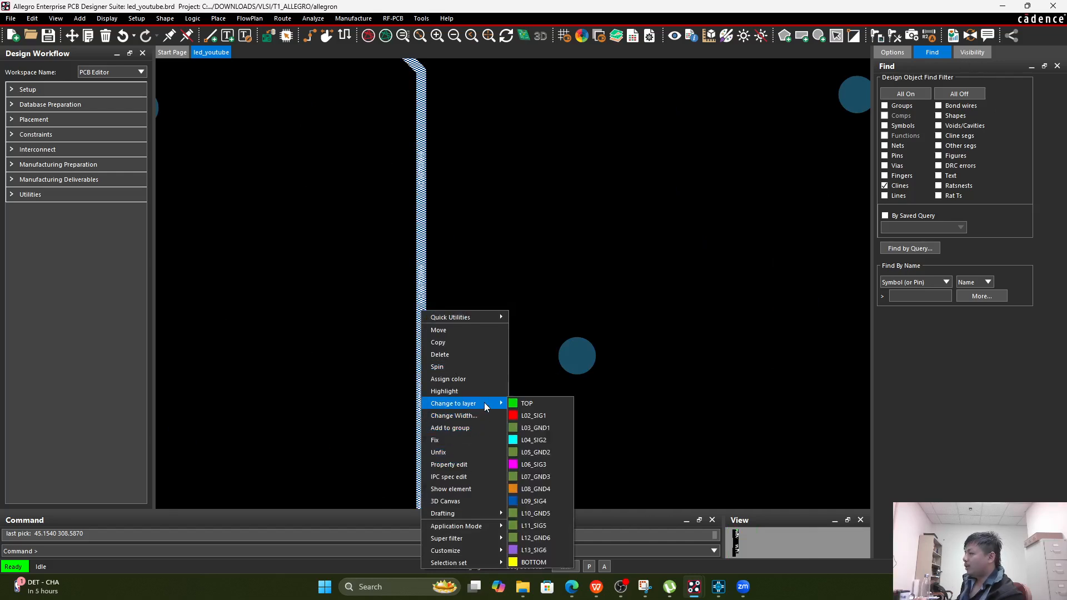
left_click(534, 525)
Deselect the moved traces and hide everything on layer L09_Sig4.
left_click(972, 52)
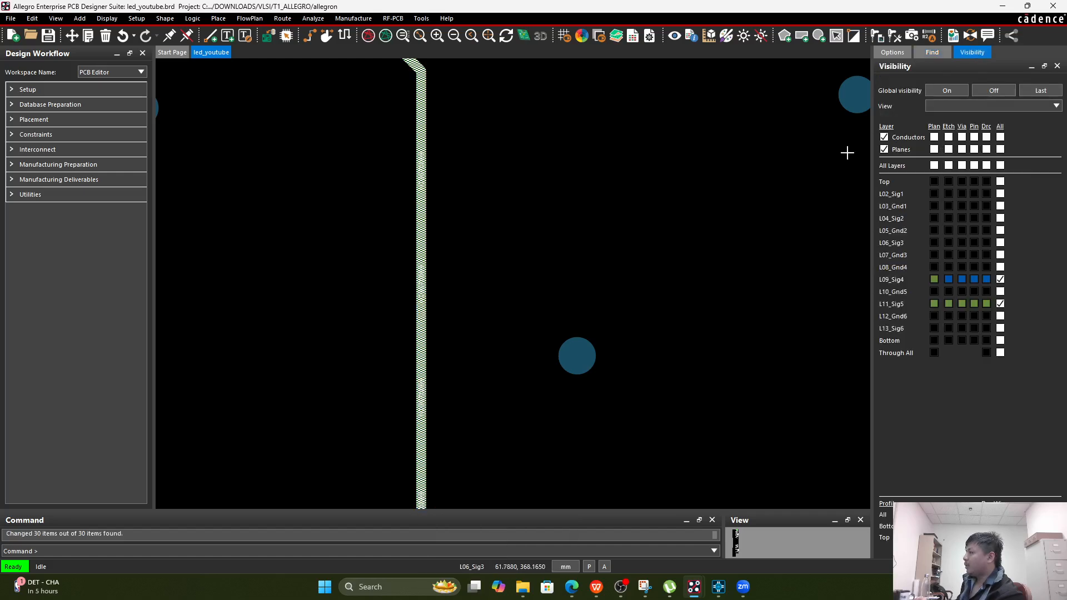
scroll(745, 239, "down", 3)
right_click(698, 86)
left_click(658, 78)
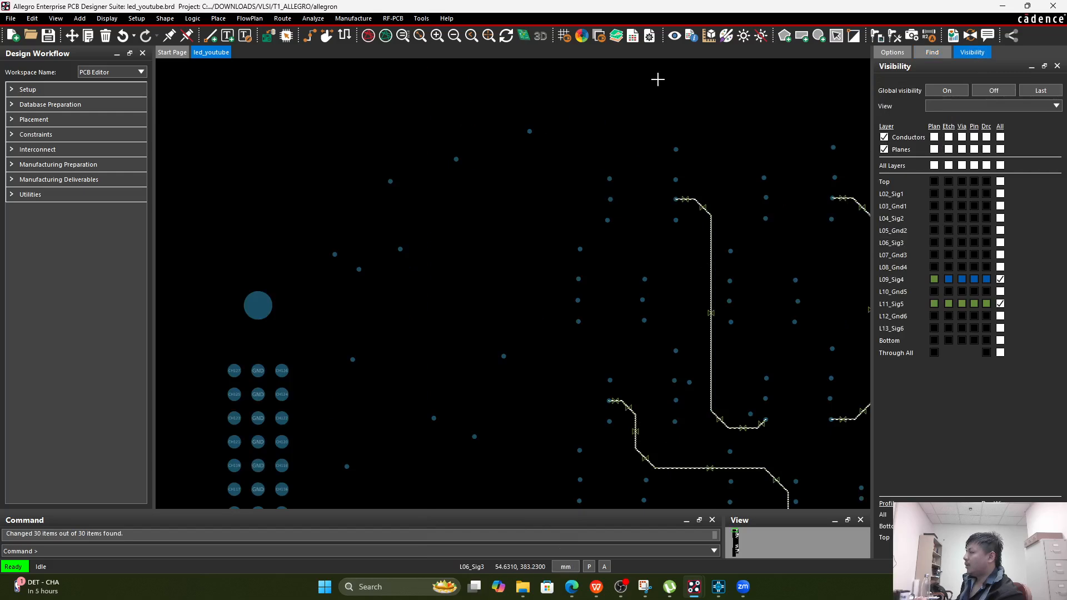
scroll(650, 150, "down", 5)
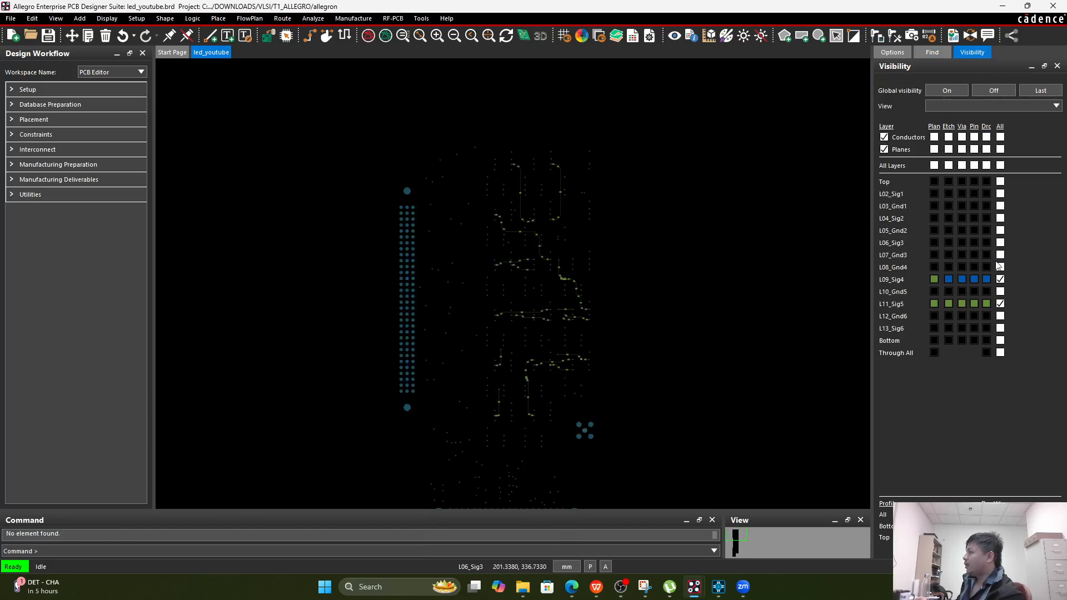
left_click(1000, 279)
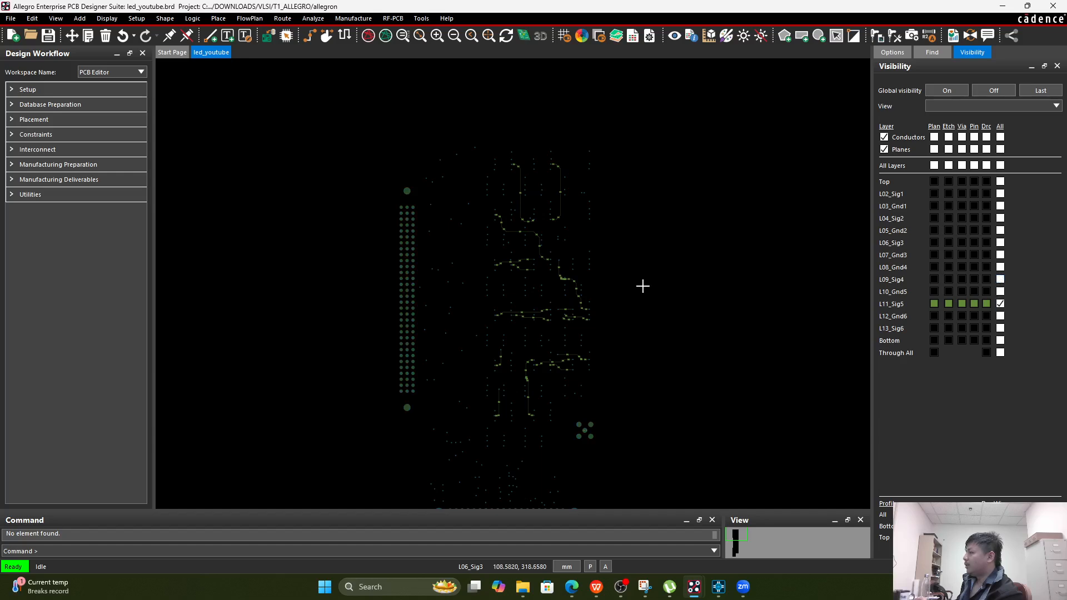
Examine the traces on L11_Sig5 with its DRC markers hidden, and restore the layer's full visibility.
scroll(642, 287, "up", 3)
left_click(986, 303)
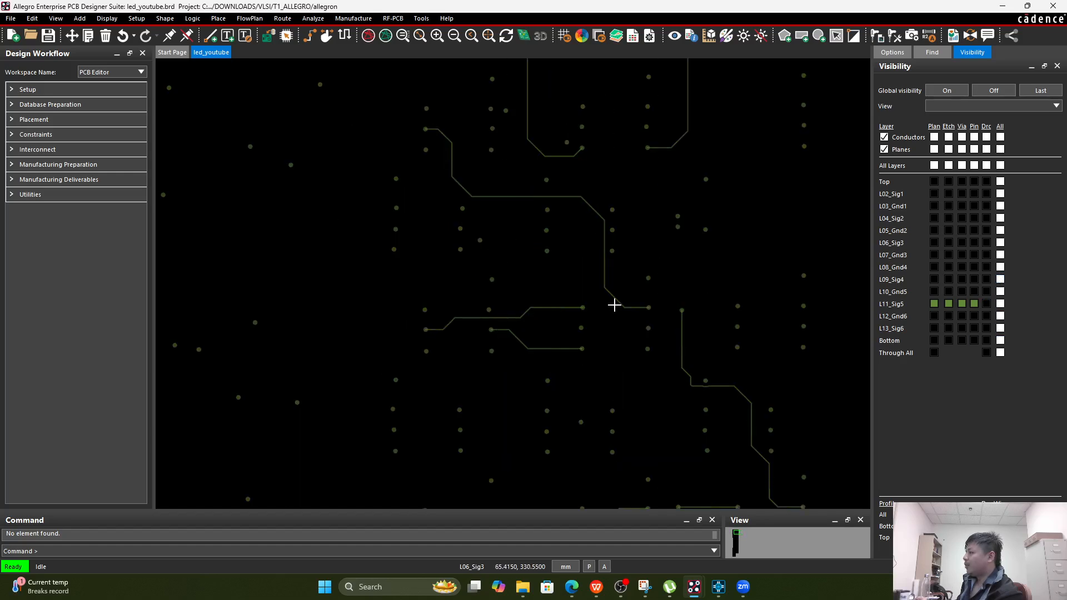
scroll(580, 259, "down", 2)
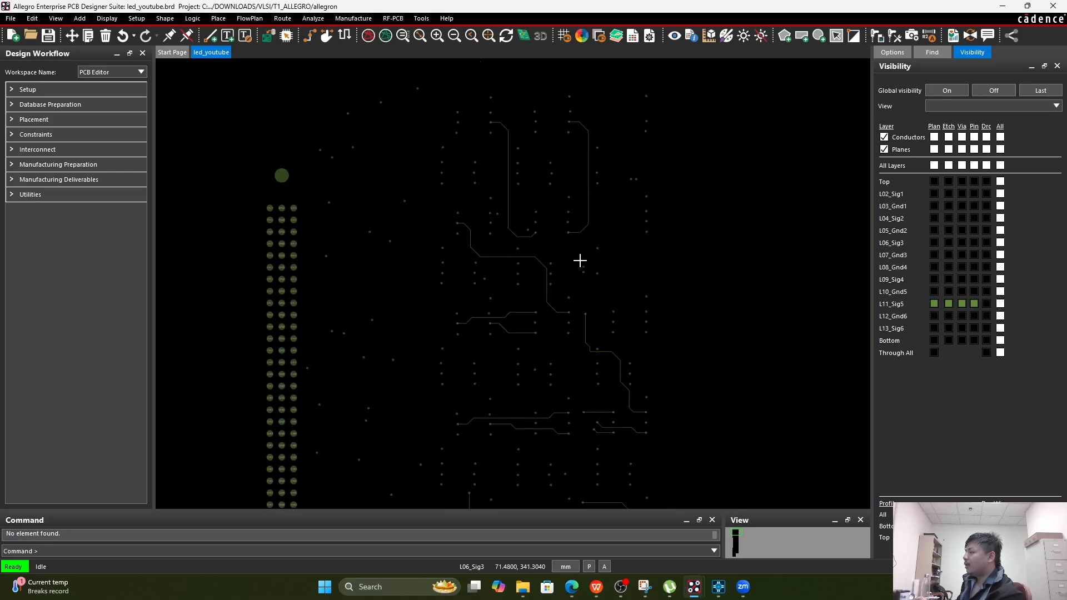
left_click(1000, 304)
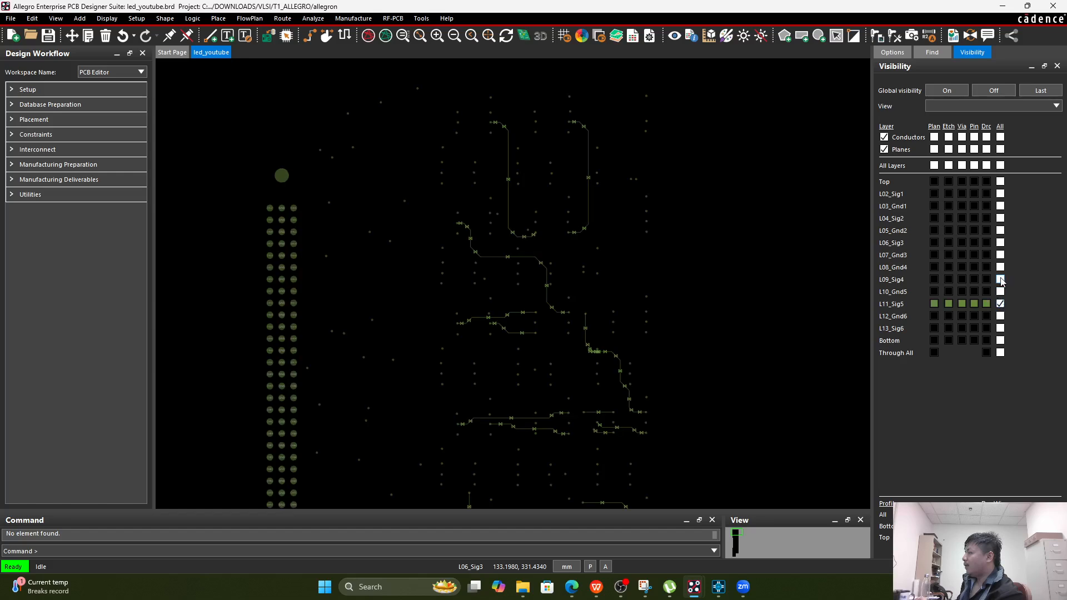
Check layer L09_Sig4 for remaining traces, and show all of layer L08_Gnd4 together with L11_Sig5.
left_click(1000, 280)
left_click(1001, 280)
left_click(1000, 267)
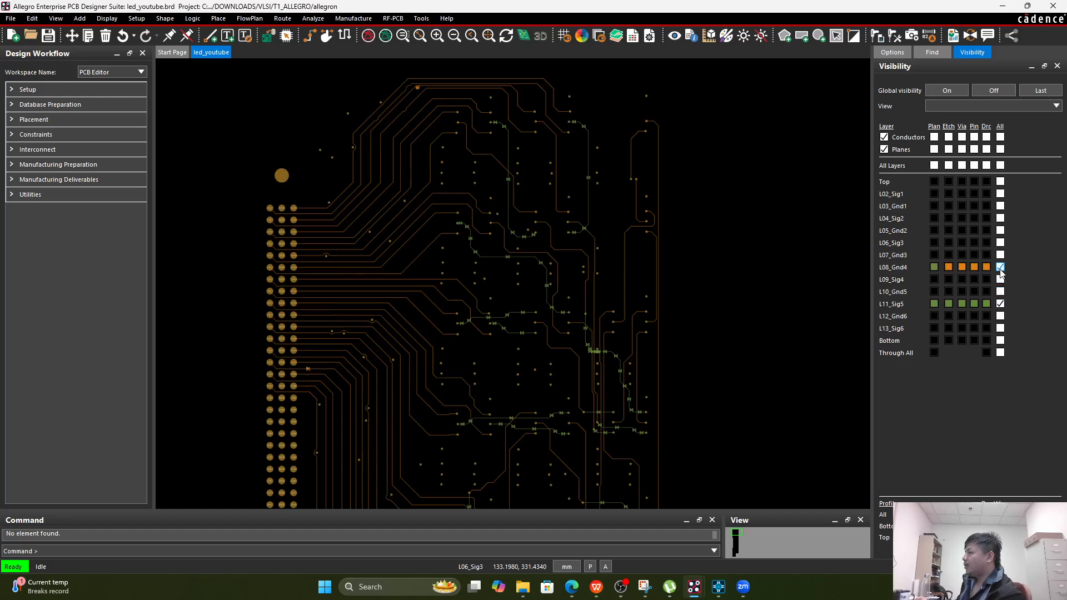
Hide layer L08_Gnd4, show all of L09_Sig4, and compare it with L11_Sig5 switched off and on.
left_click(1000, 267)
left_click(1000, 280)
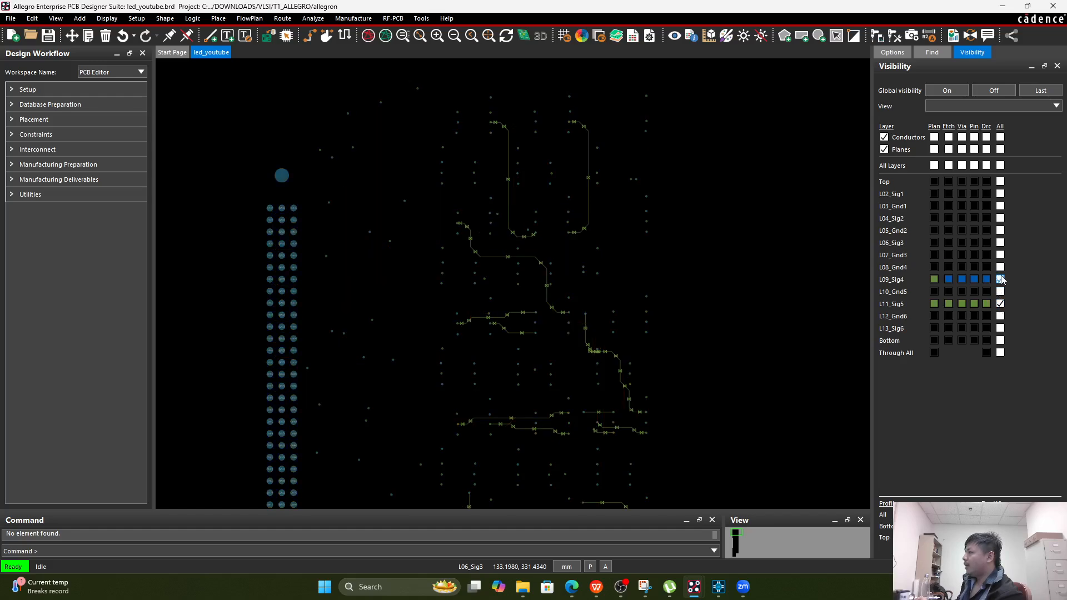
left_click(1000, 304)
left_click(1000, 304)
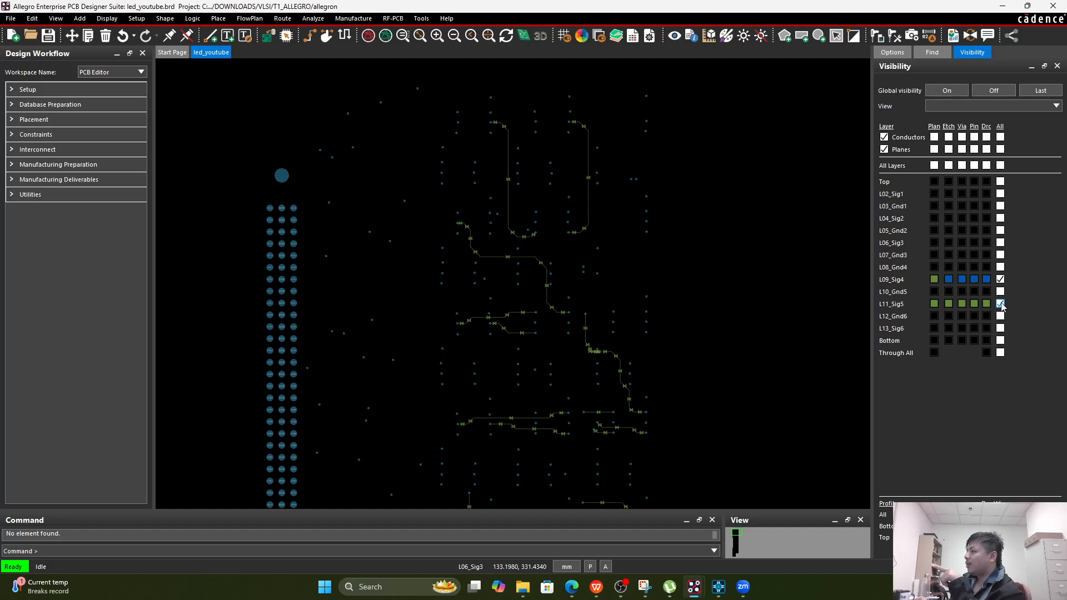
left_click(1001, 304)
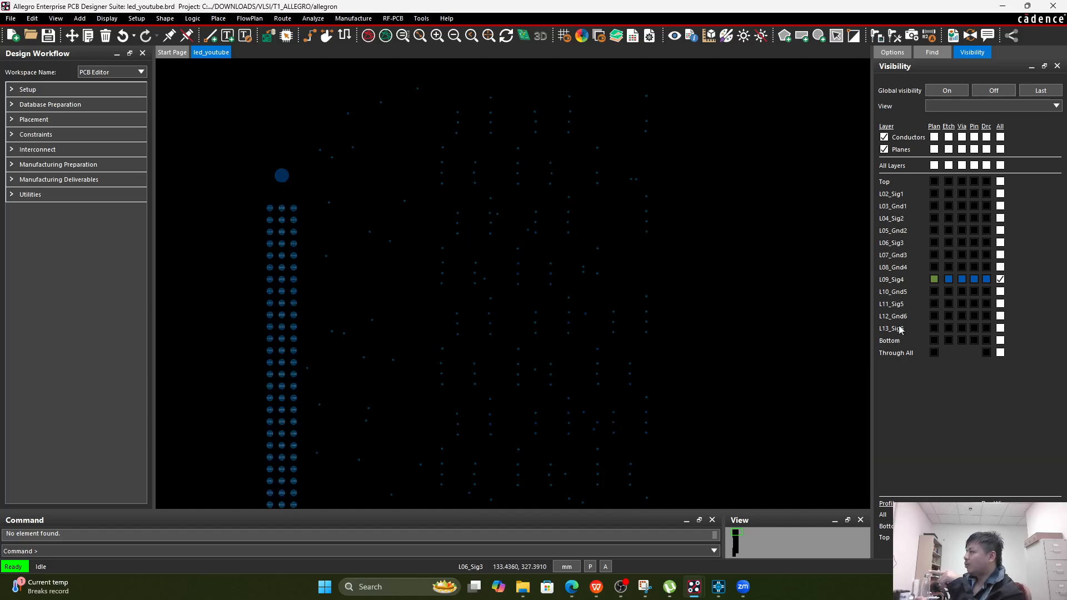
left_click(1000, 304)
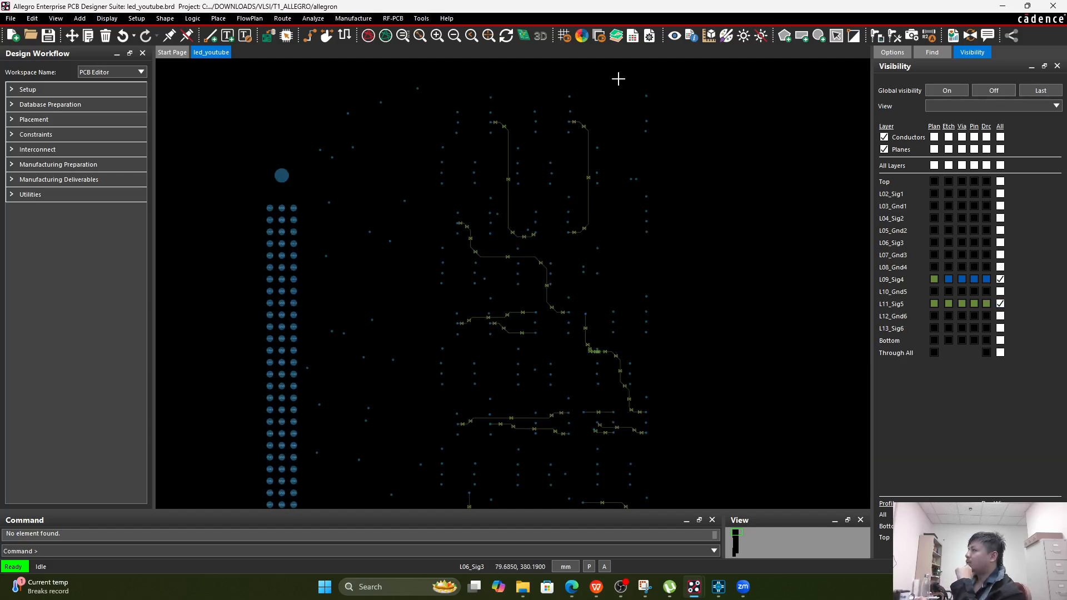
Assign blue to all L11_Sig5 elements and olive green to all L09_Sig4 elements, applying the new layer colours.
key("ctrl+F5")
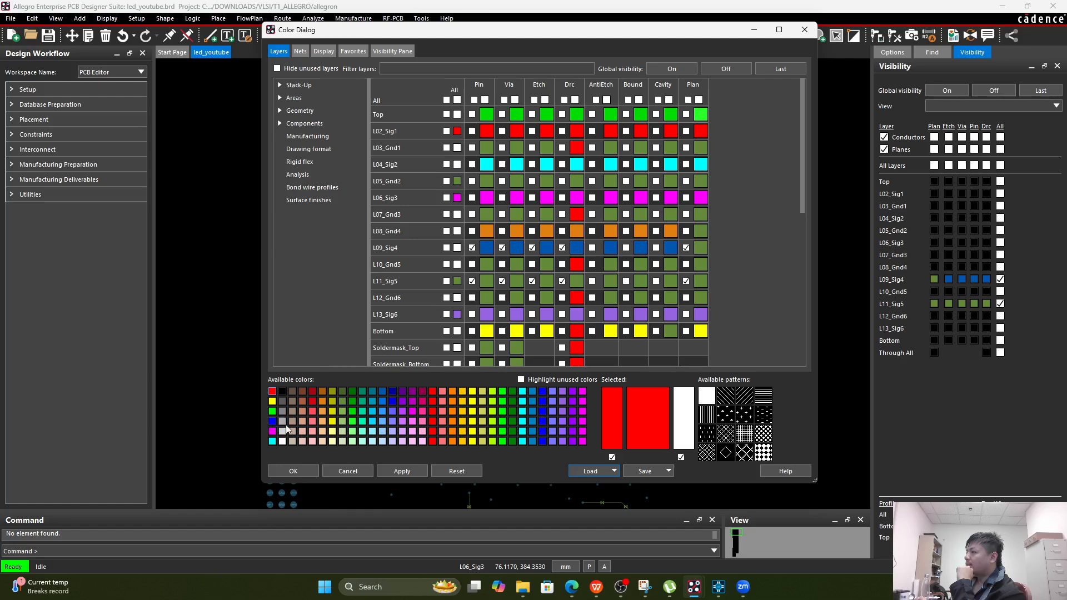
left_click(532, 403)
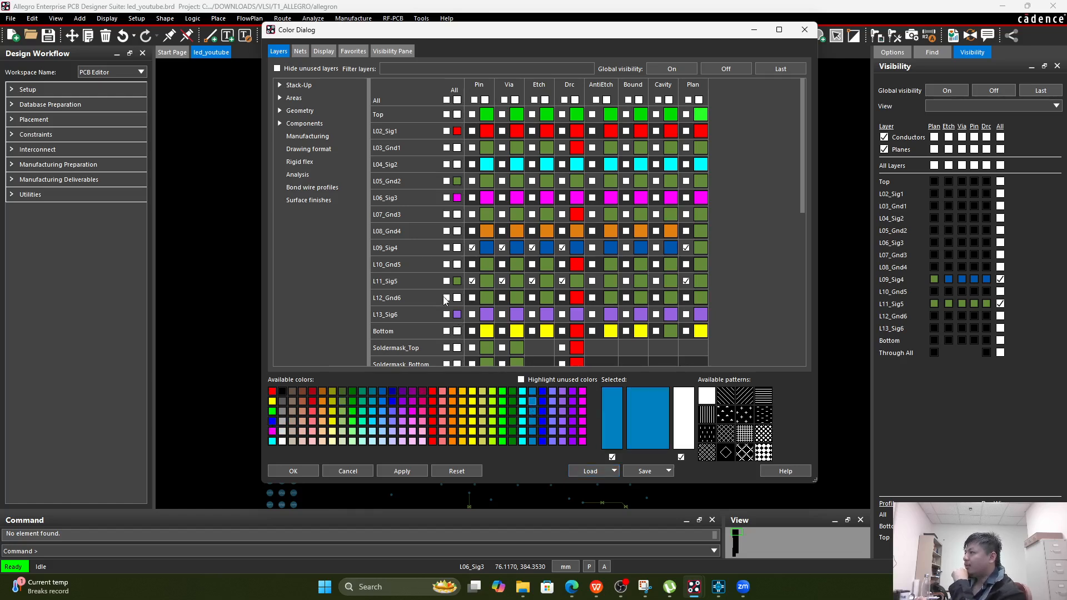
left_click(457, 281)
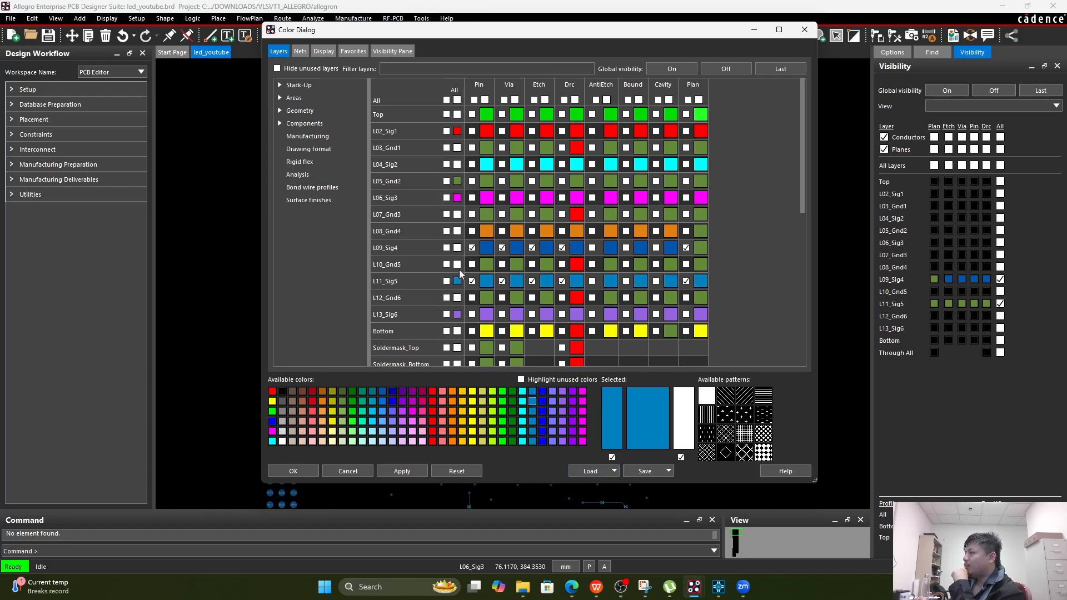
left_click(343, 402)
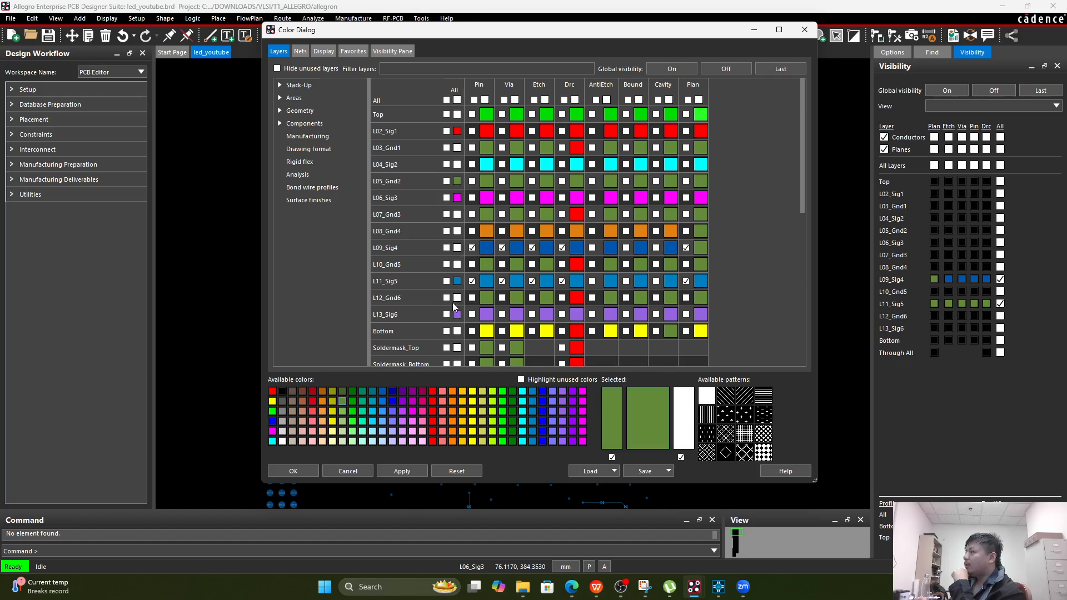
left_click(457, 248)
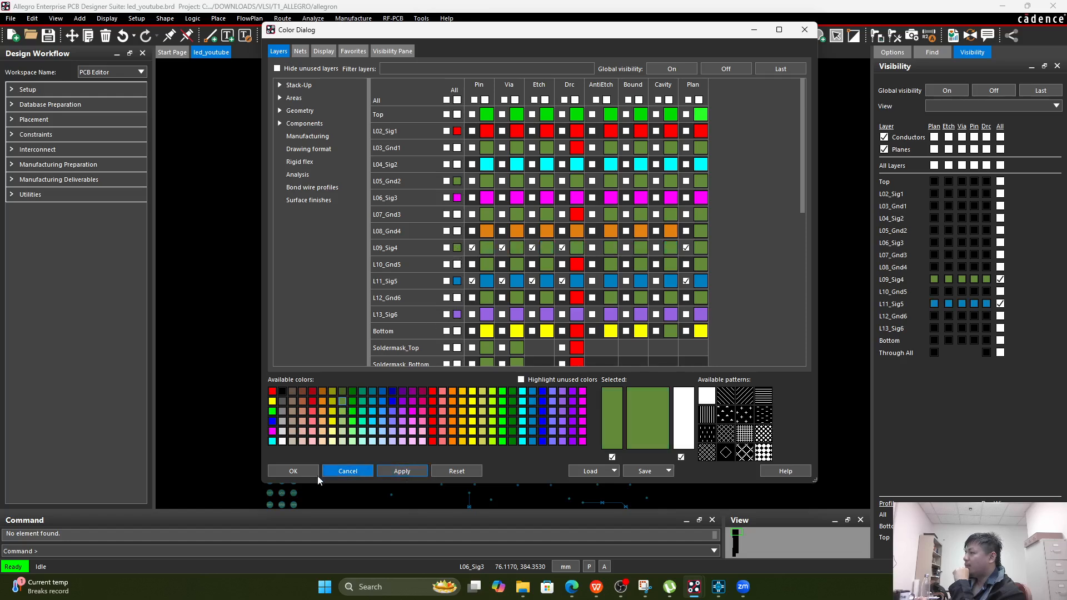
left_click(292, 471)
right_click(692, 249)
left_click(716, 215)
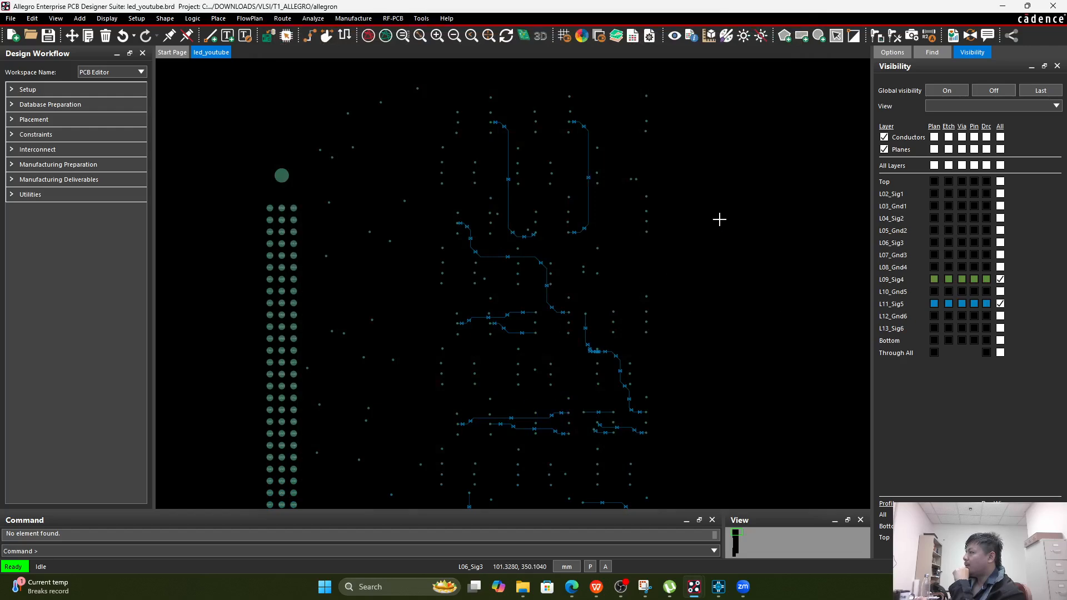
Hide layer L09_Sig4 and inspect the traces on L11_Sig5 alone.
left_click(1000, 279)
scroll(682, 340, "down", 2)
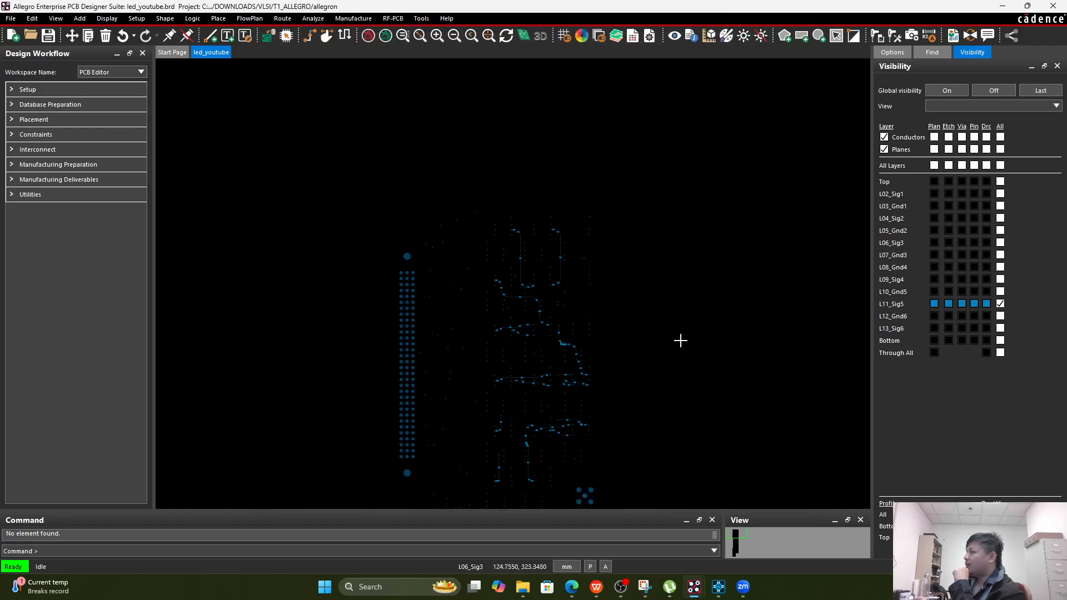
scroll(655, 350, "up", 2)
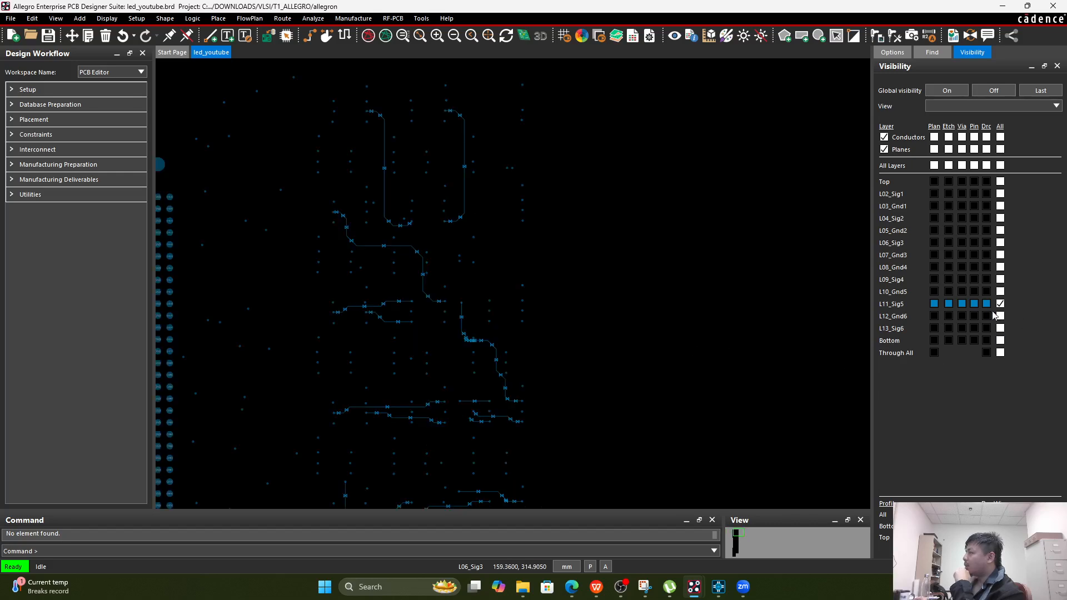
Show all of L08_Gnd4 and L09_Sig4 with L11_Sig5 hidden, checking L09_Sig4 alone for remaining traces.
left_click(1000, 267)
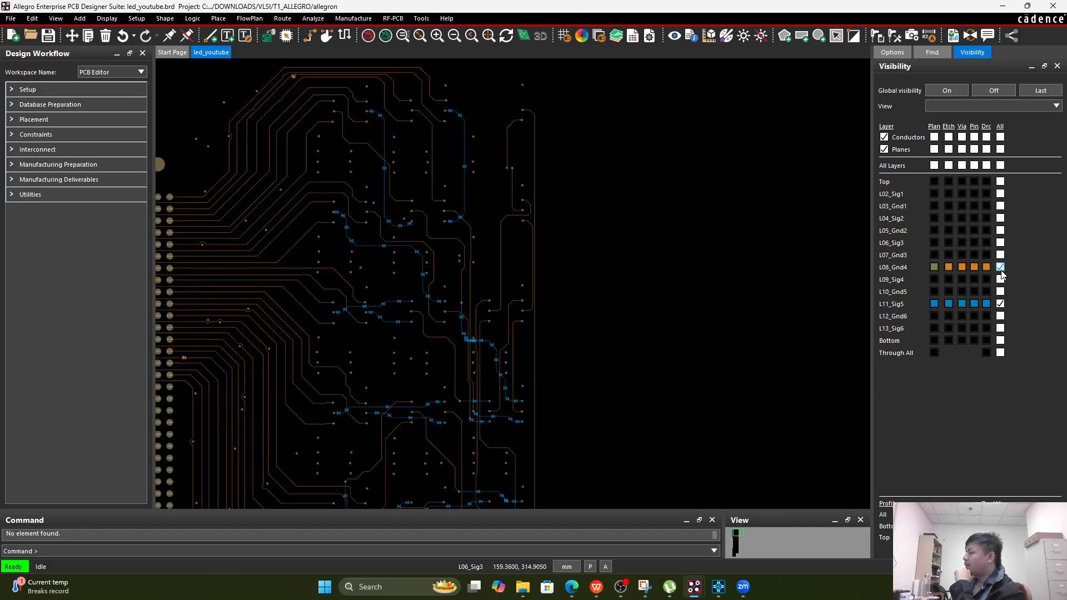
left_click(1001, 304)
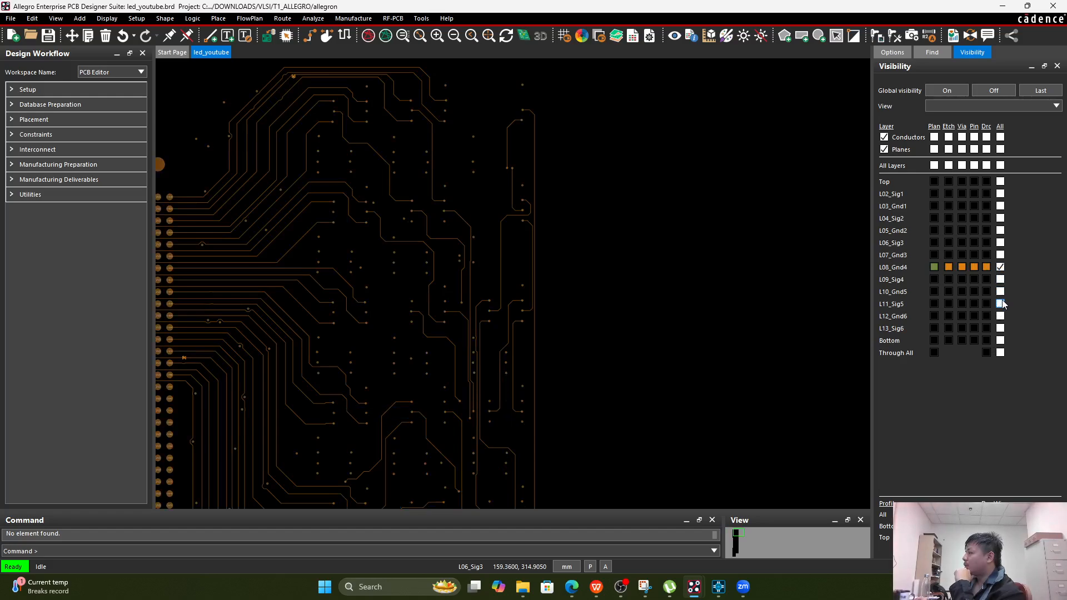
left_click(1000, 280)
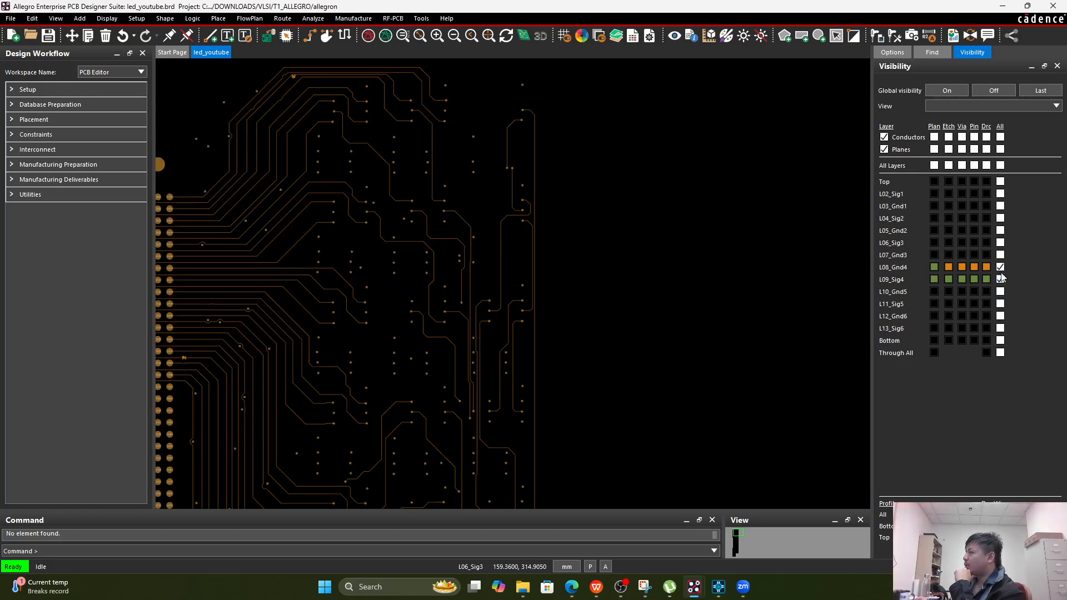
left_click(1001, 267)
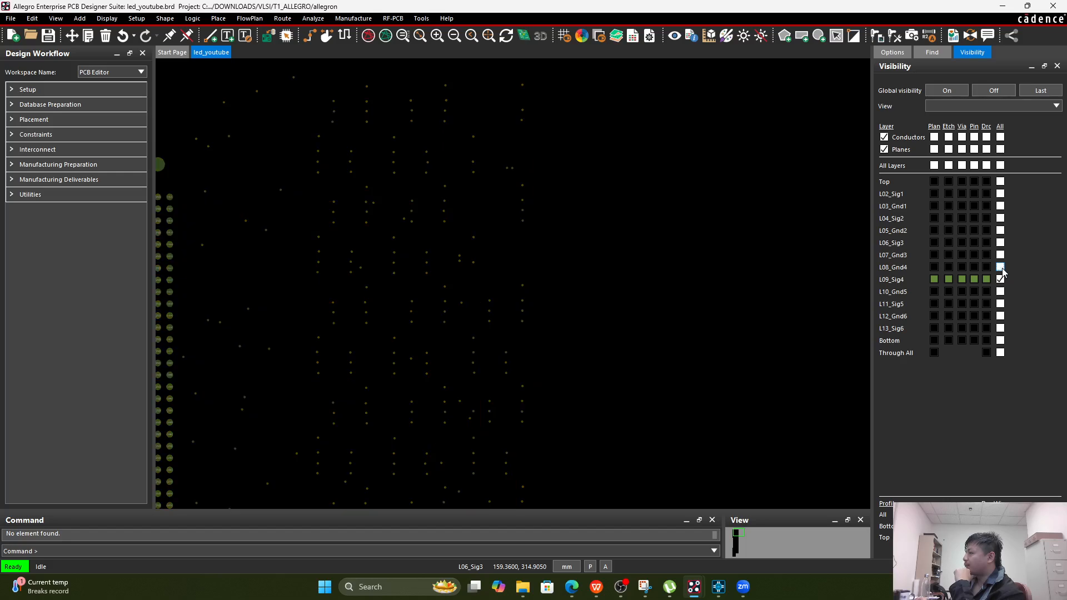
left_click(1000, 267)
left_click(1000, 267)
left_click(1000, 267)
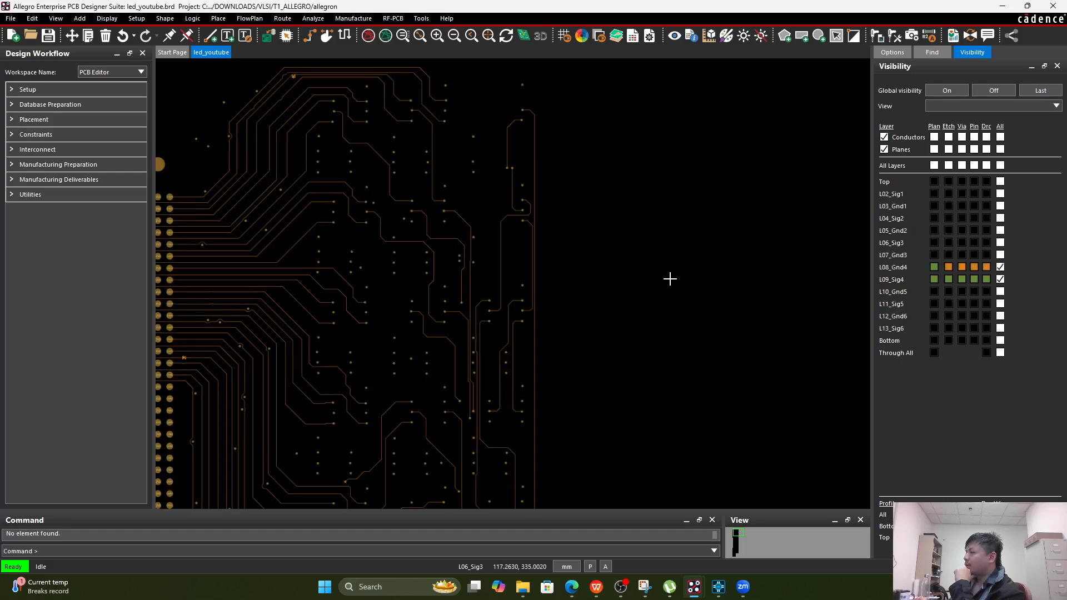
Limit the find filter to clines, select all L08_Gnd4 traces across the board and change them to layer L09_SIG4.
scroll(591, 303, "down", 4)
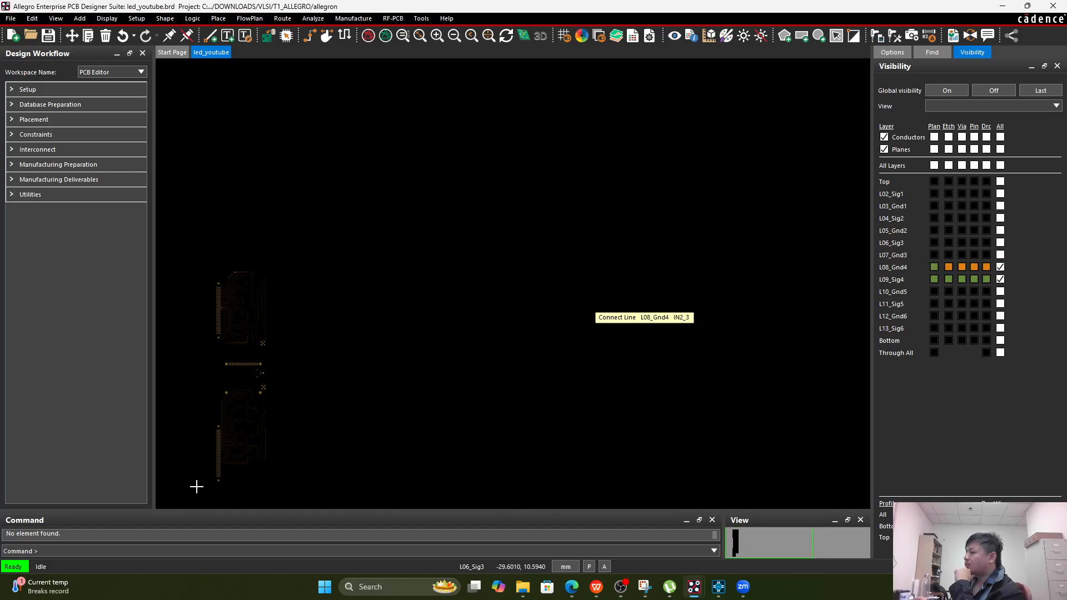
scroll(196, 487, "up", 2)
left_click(933, 52)
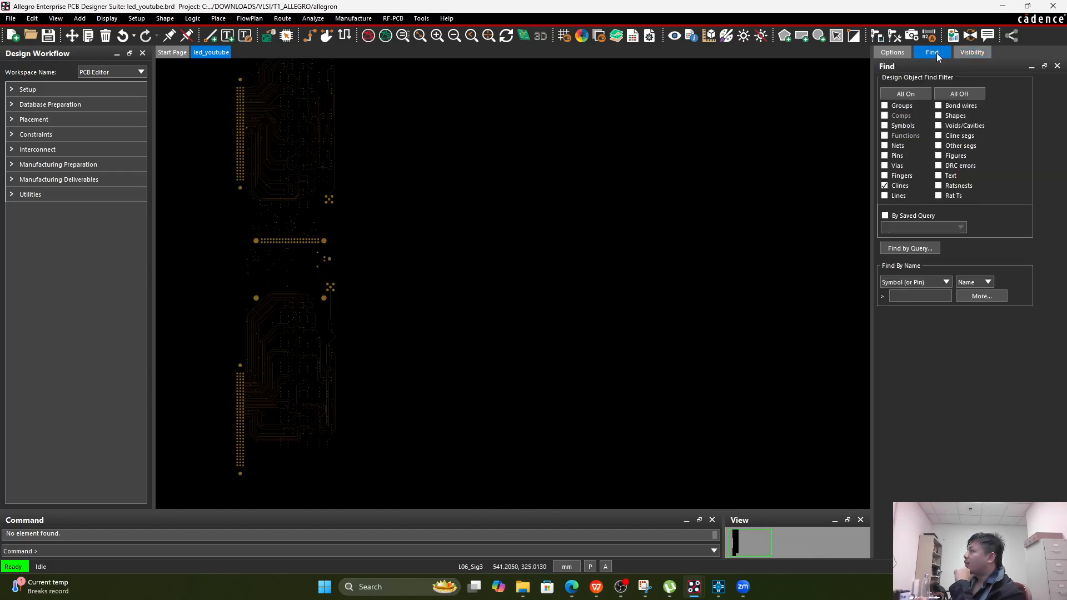
left_click(960, 94)
left_click(885, 186)
scroll(257, 153, "down", 2)
left_click_drag(177, 201, 322, 451)
scroll(176, 267, "up", 5)
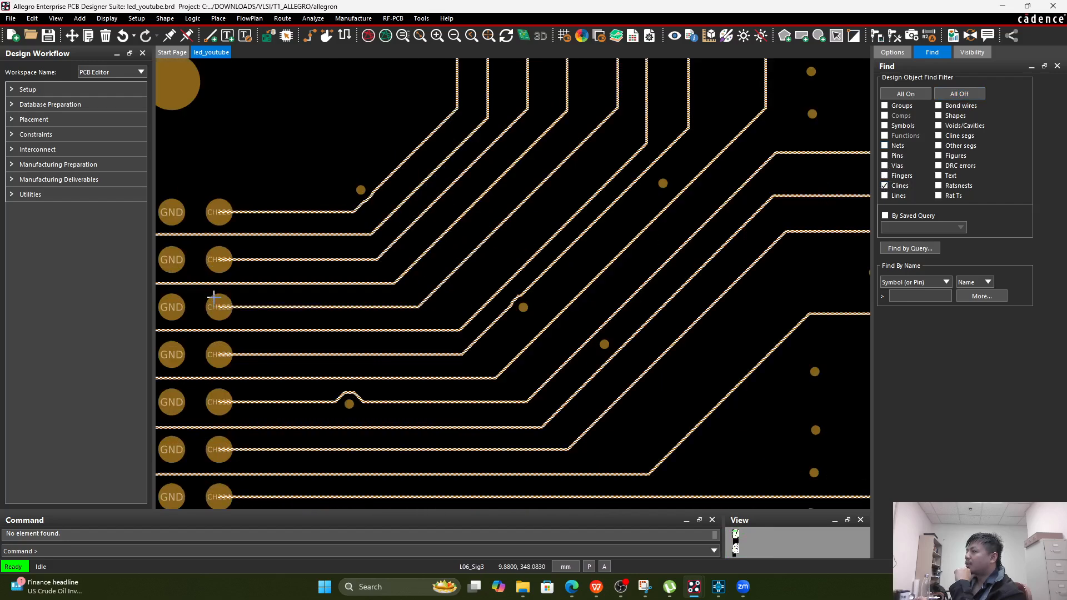
scroll(260, 224, "up", 3)
right_click(276, 237)
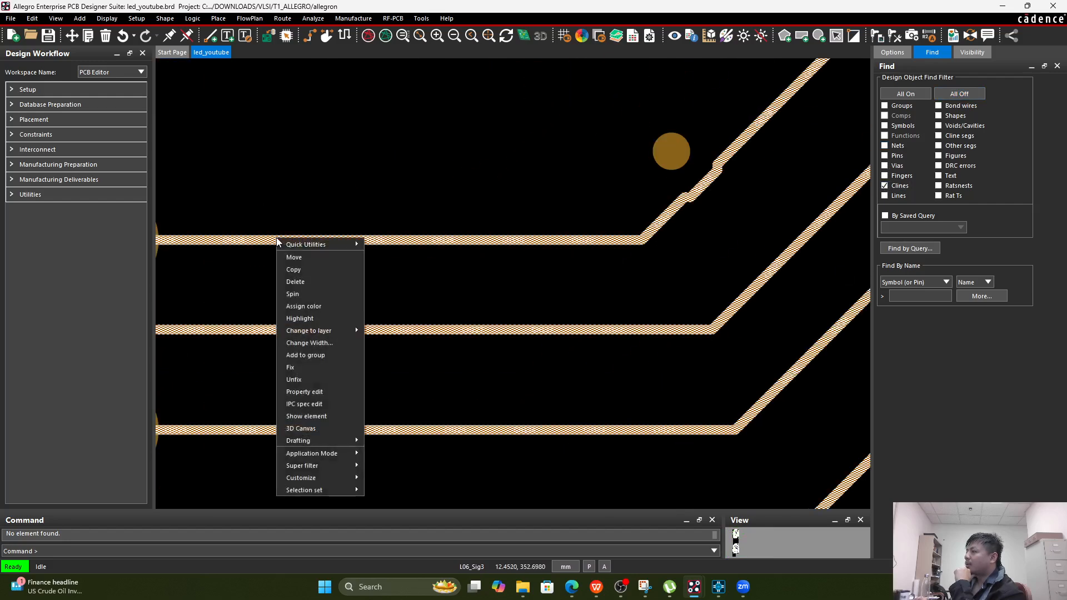
mouse_move(327, 330)
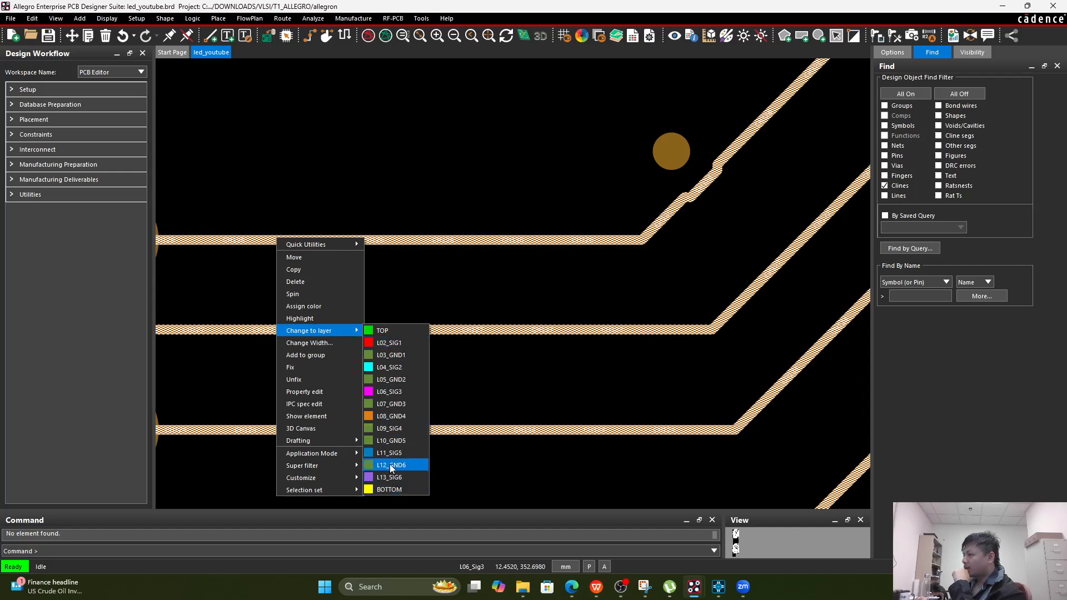
left_click(401, 428)
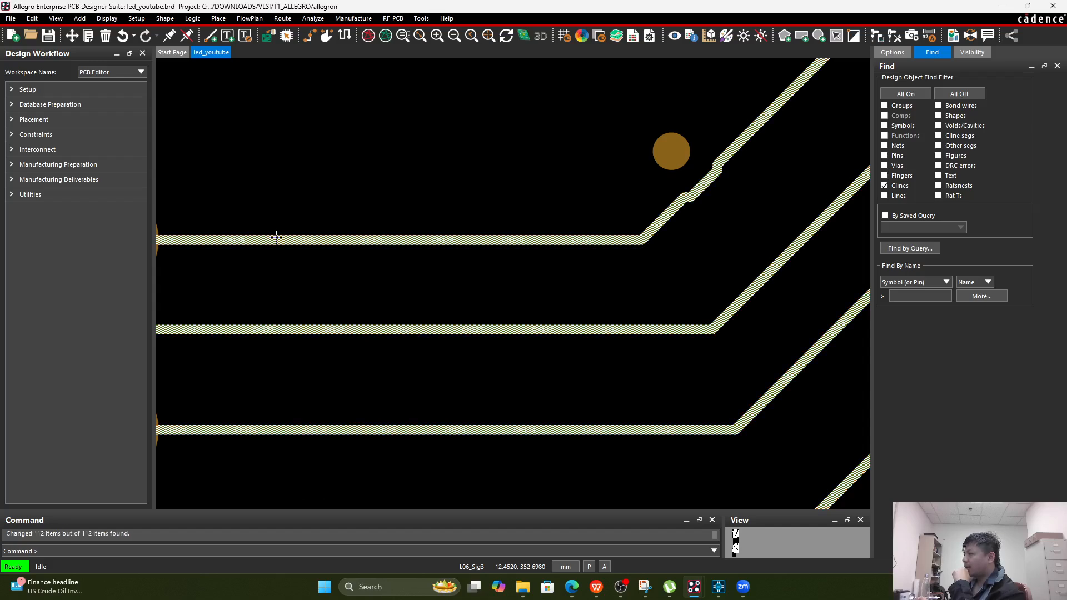
Deselect the moved traces and inspect them around the connector pins with L08_Gnd4 and L09_Sig4 shown.
scroll(436, 249, "down", 4)
left_click(984, 56)
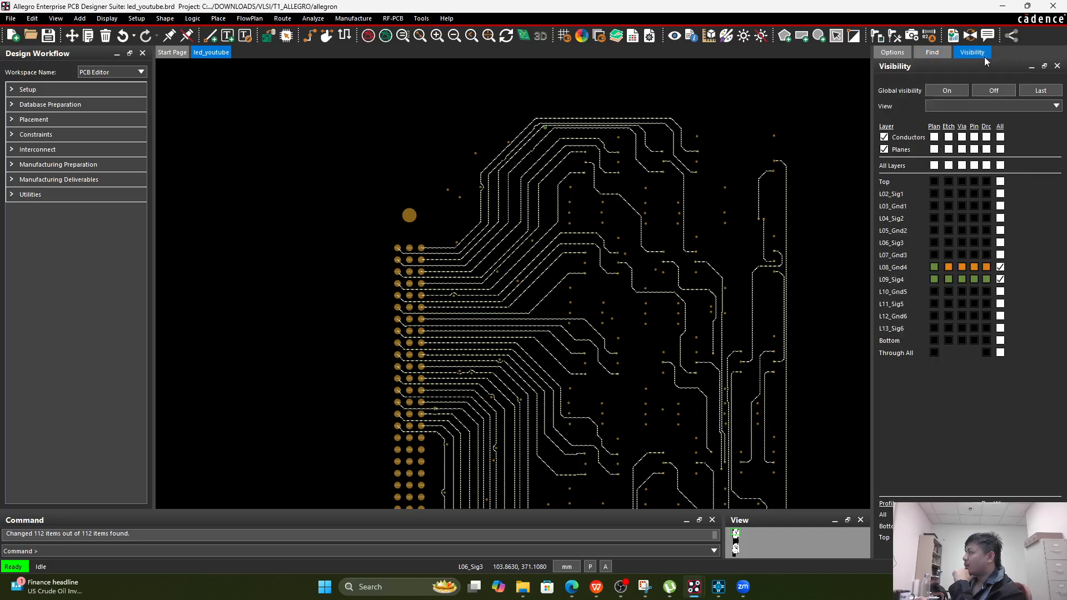
right_click(815, 121)
left_click(815, 110)
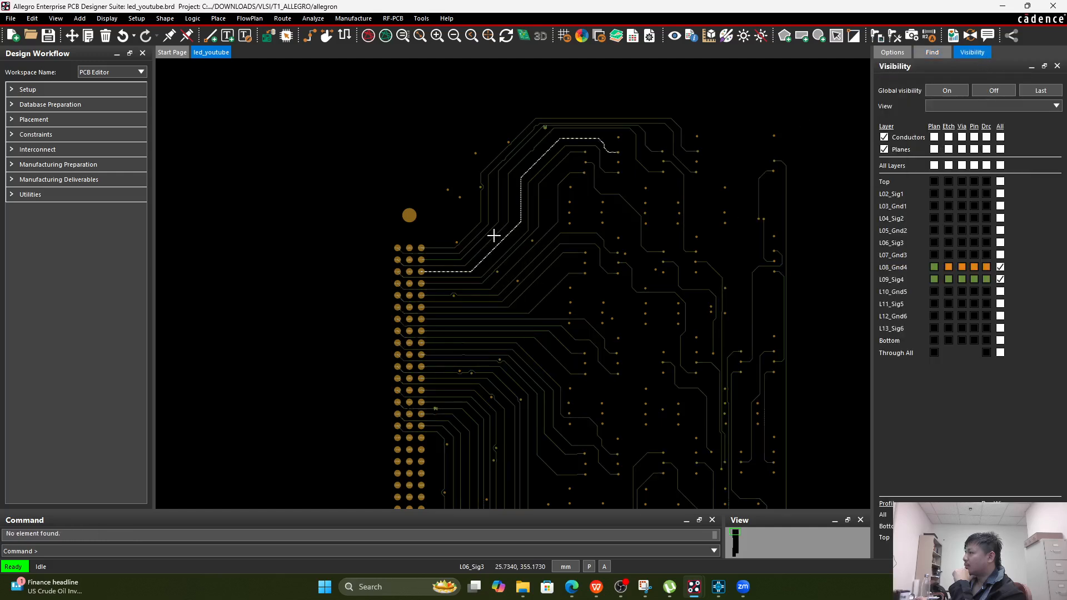
scroll(760, 287, "down", 2)
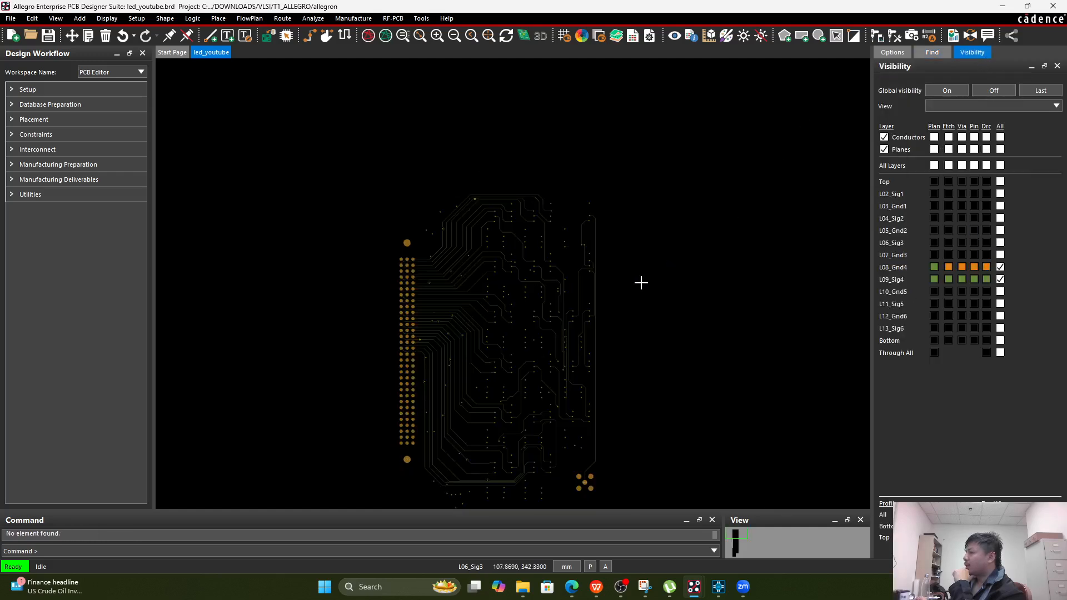
scroll(444, 285, "up", 2)
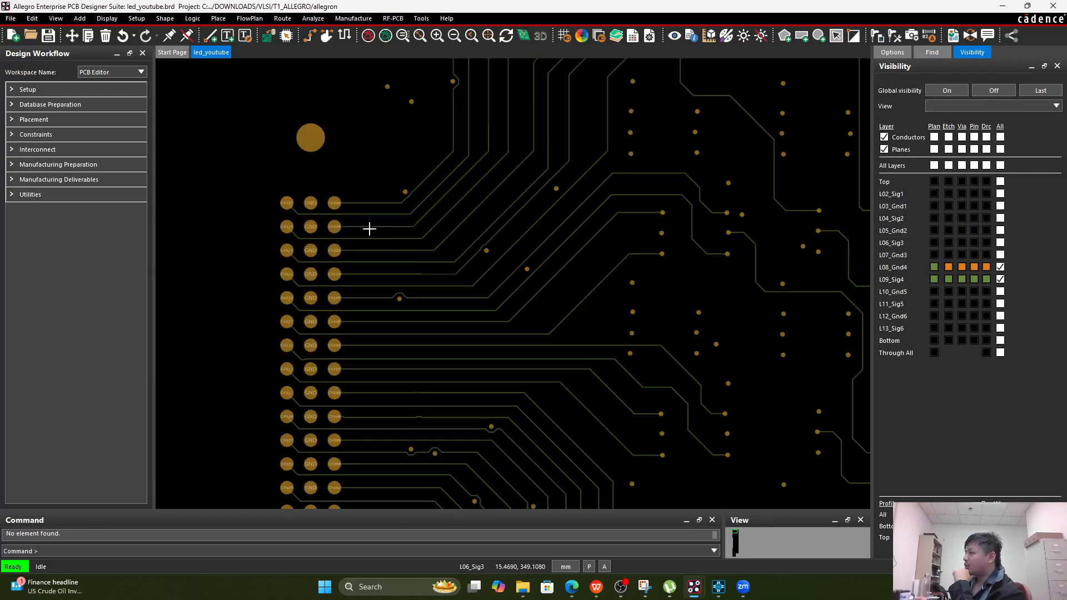
scroll(367, 227, "up", 2)
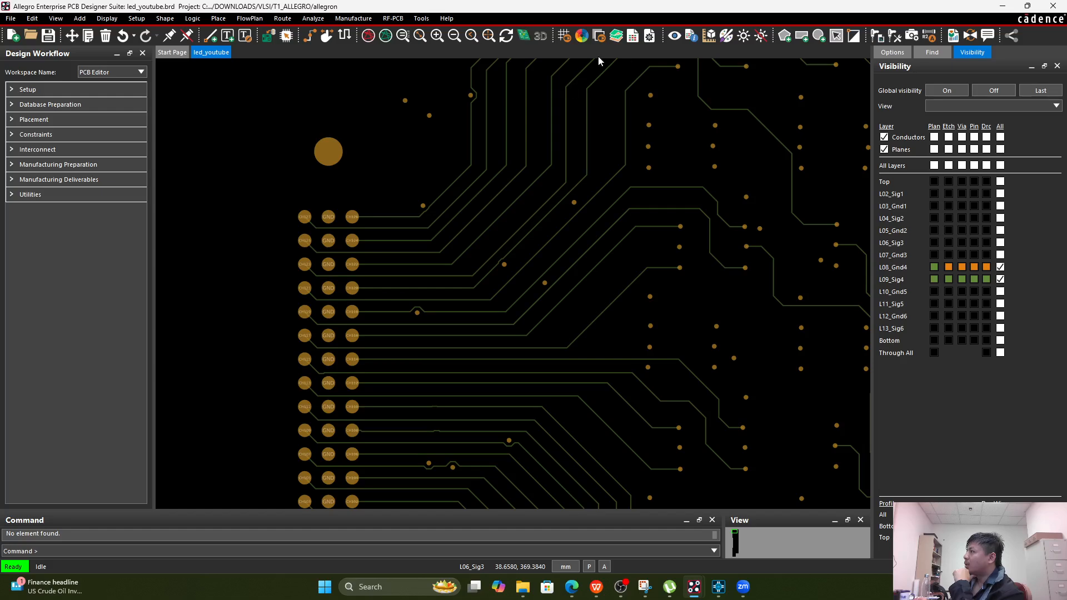
Assign orange to all L09_Sig4 elements and olive green to all L08_Gnd4 elements, applying the new layer colours.
key("ctrl+F5")
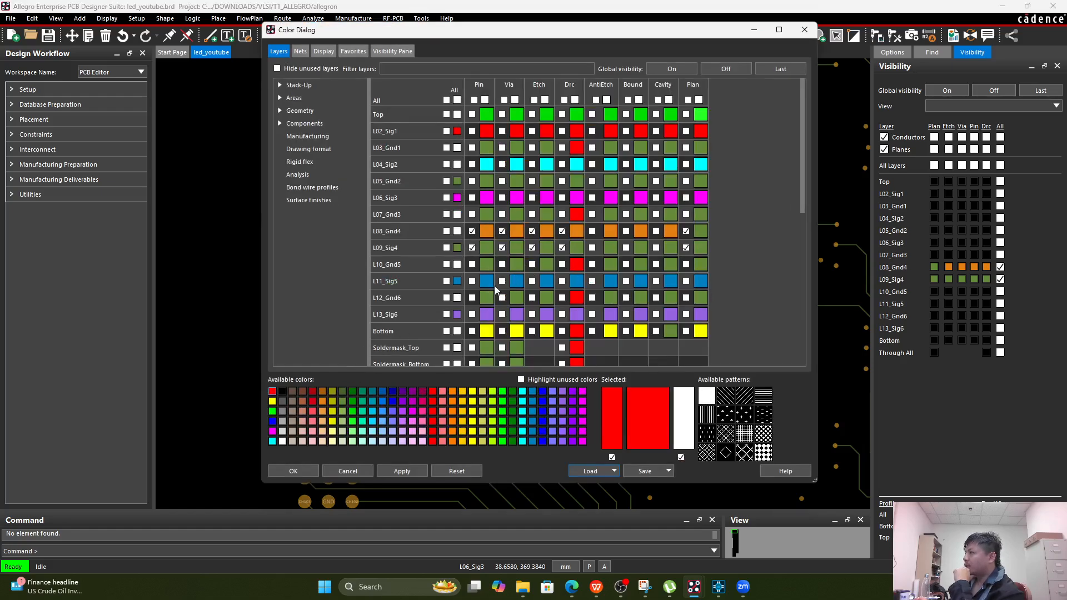
left_click(454, 415)
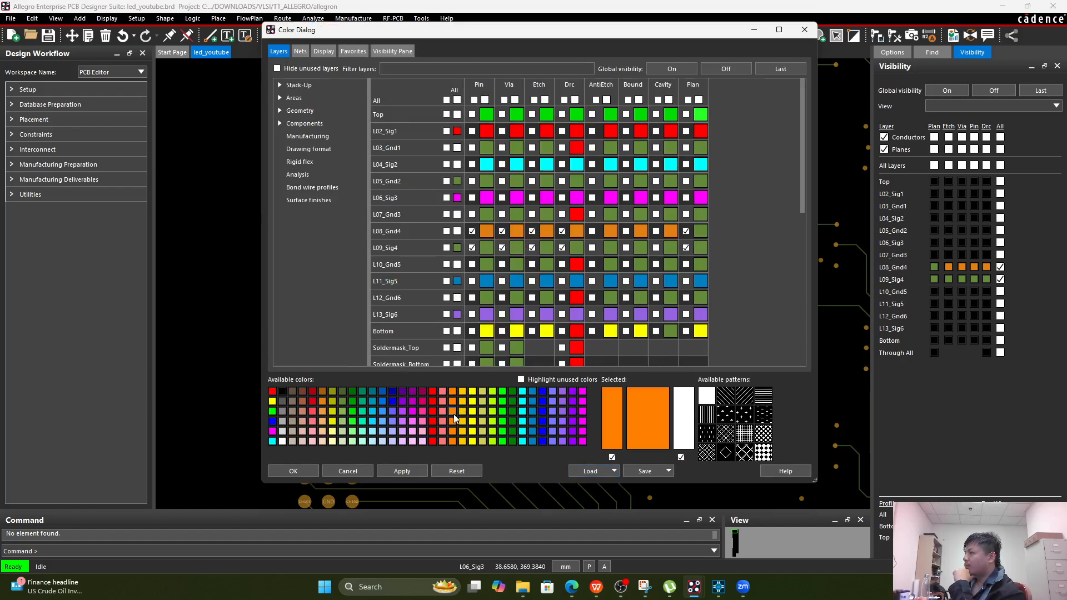
left_click(457, 248)
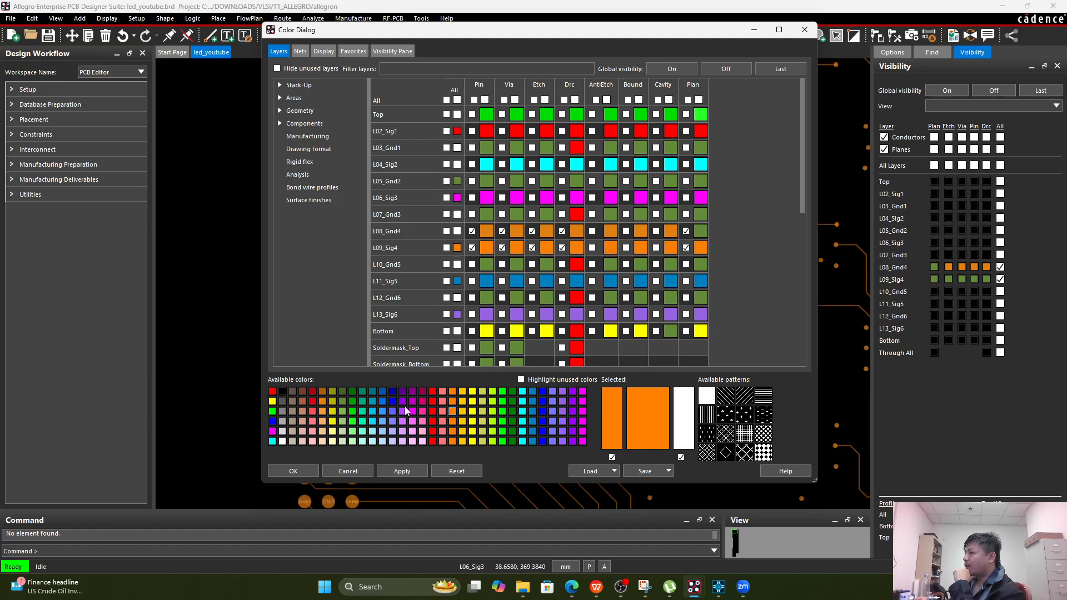
left_click(340, 401)
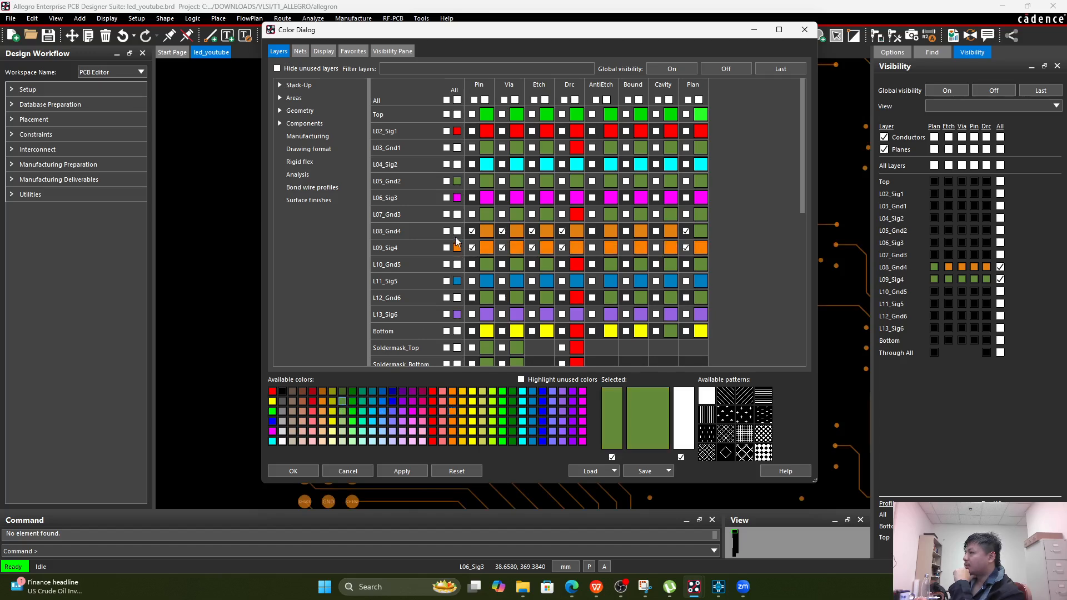
left_click(457, 231)
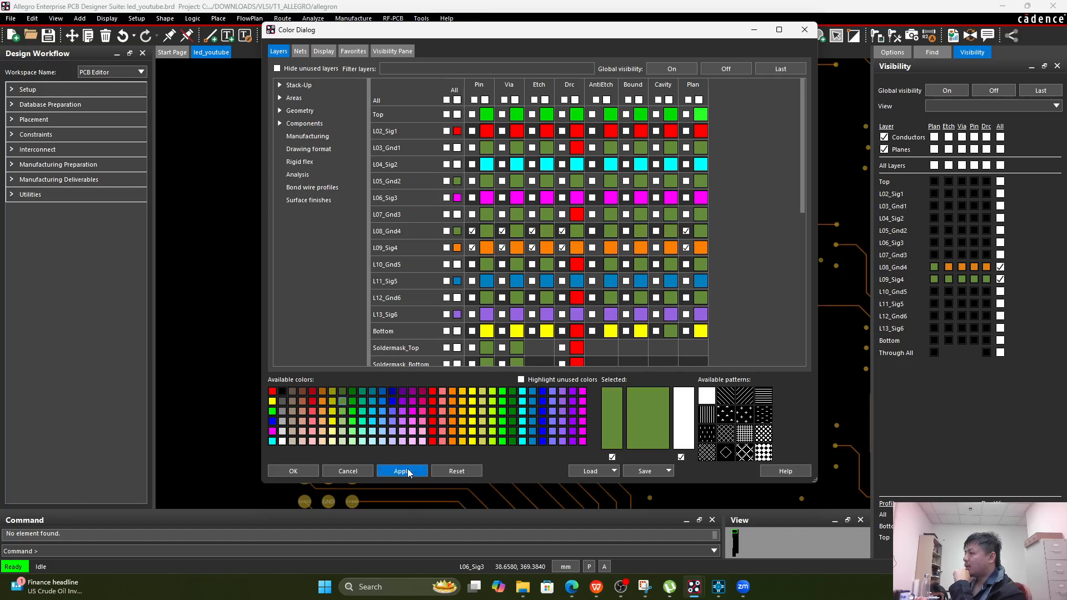
left_click(293, 471)
Hide everything on layer L08_Gnd4, keeping only L09_Sig4 shown.
scroll(514, 308, "down", 3)
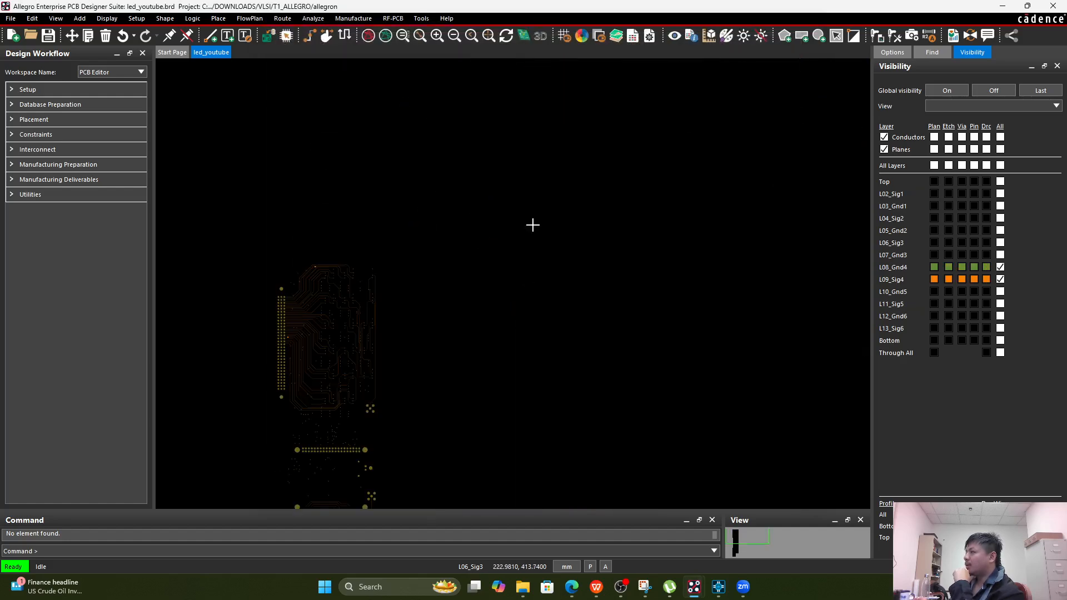
right_click(532, 225)
left_click(540, 215)
left_click(1000, 267)
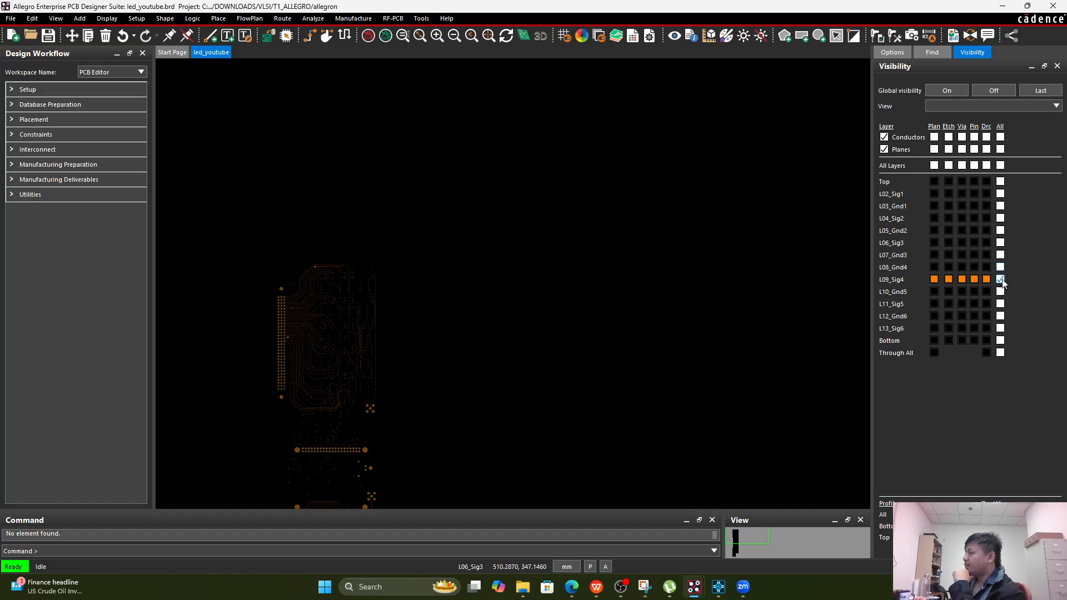
Hide L09_Sig4 and inspect the Top and L02_Sig1 layers one at a time across the whole board.
left_click(1000, 279)
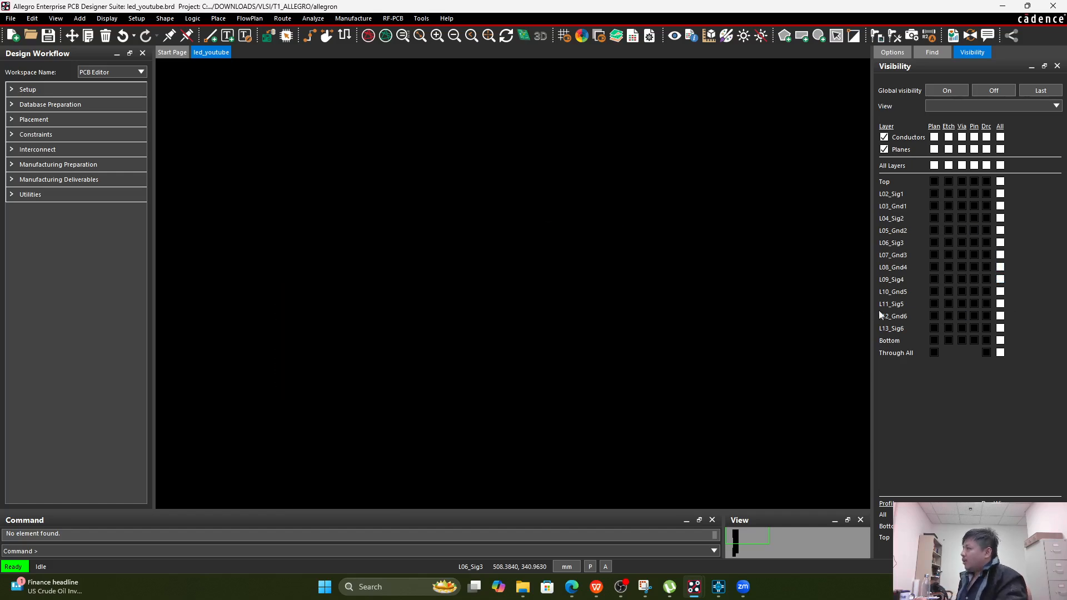
scroll(683, 320, "down", 1)
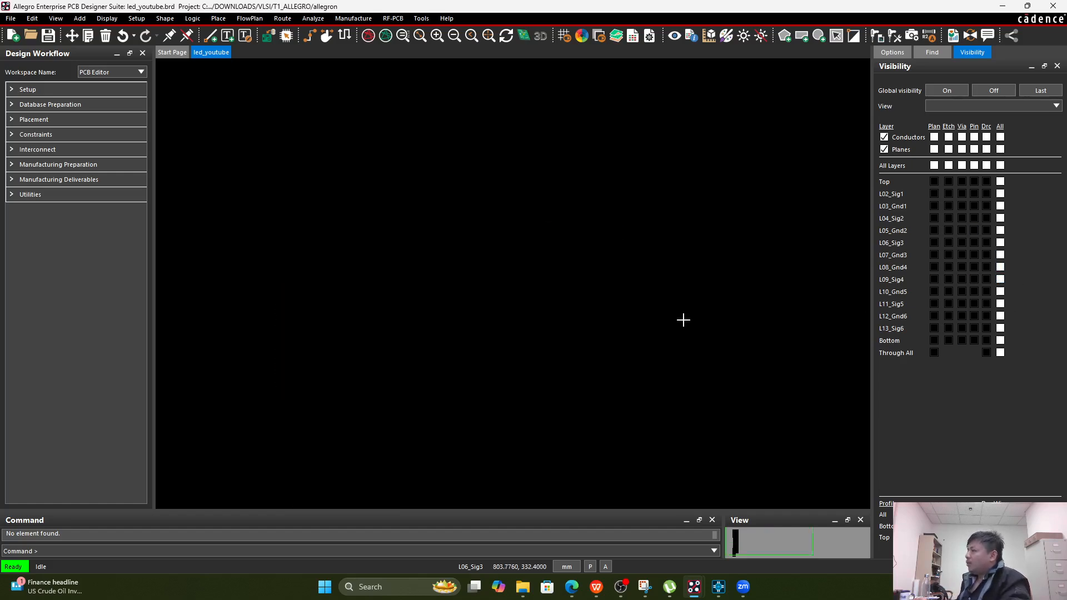
left_click(1000, 181)
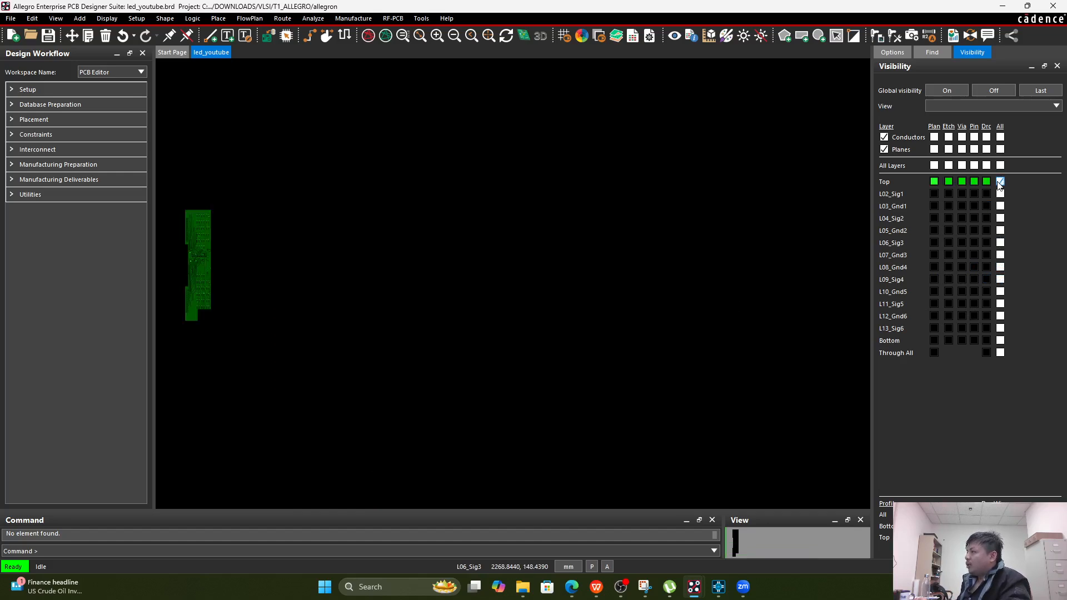
left_click(404, 36)
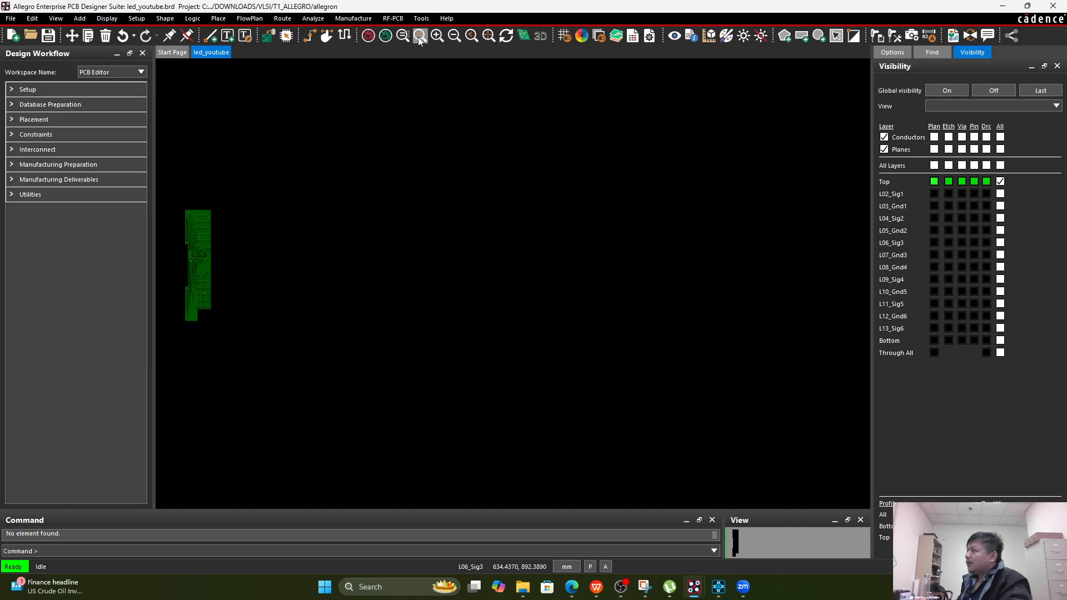
left_click(1000, 182)
left_click(1000, 194)
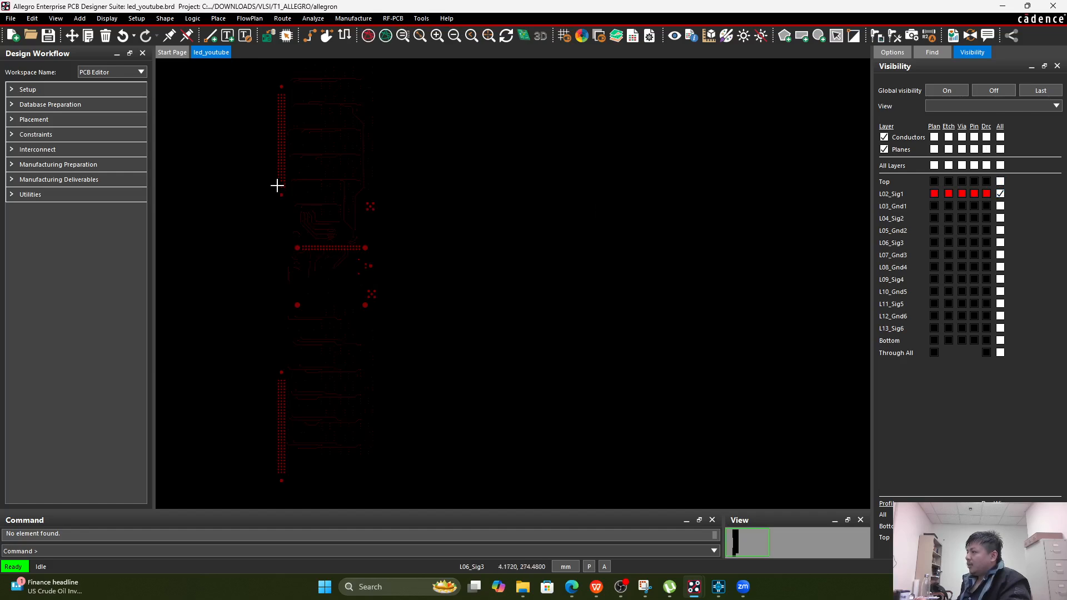
scroll(278, 181, "up", 2)
scroll(278, 181, "down", 2)
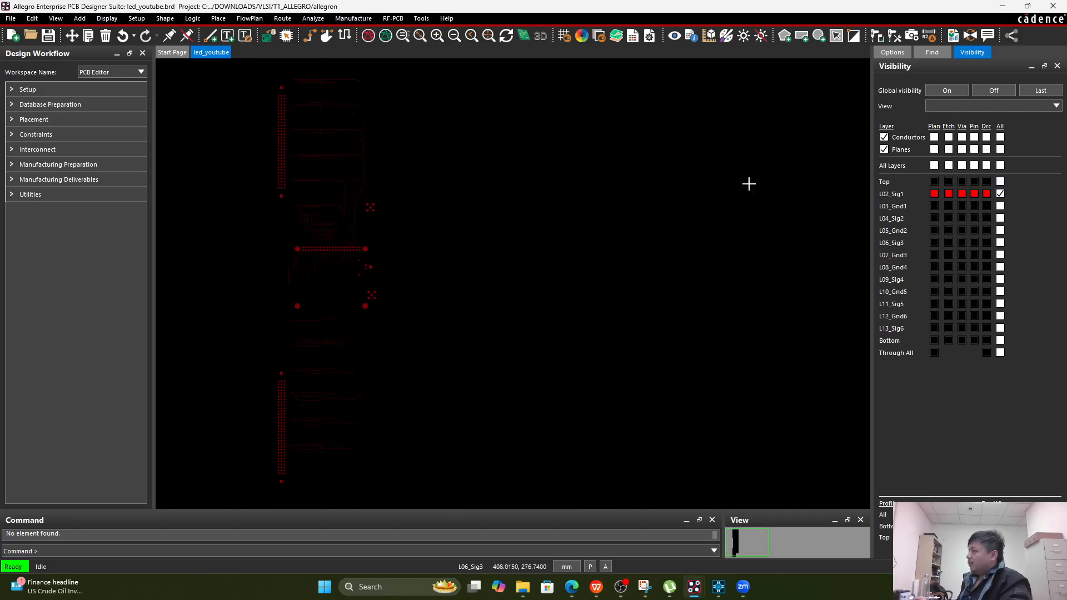
Inspect layers L03_Gnd1, L04_Sig2, L05_Gnd2 and L06_Sig3 individually, showing only one at a time.
left_click(1000, 193)
left_click(1000, 206)
left_click(1000, 206)
left_click(999, 218)
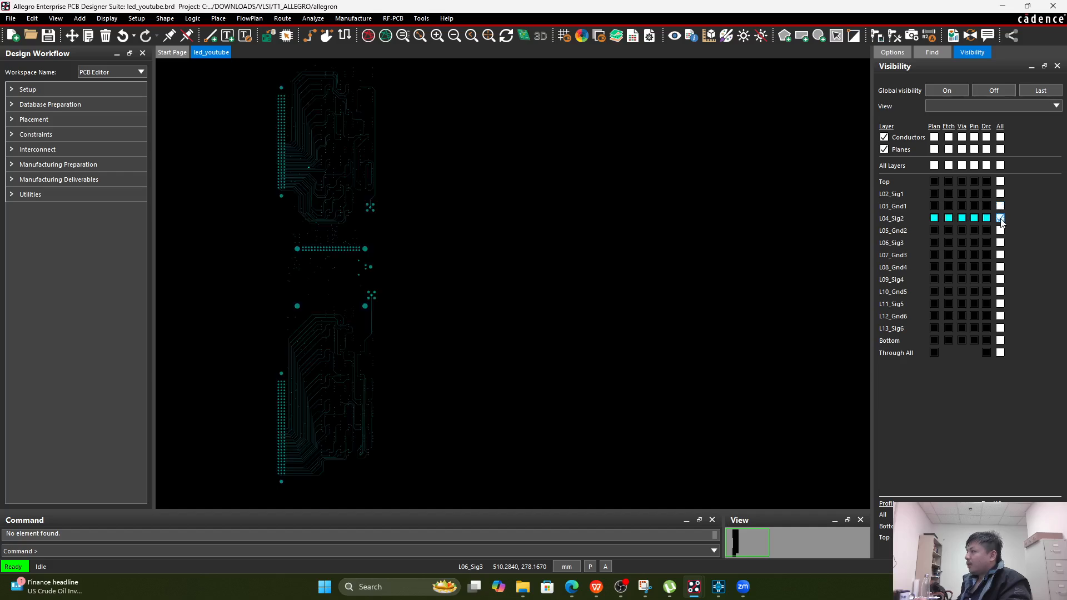
left_click(1000, 219)
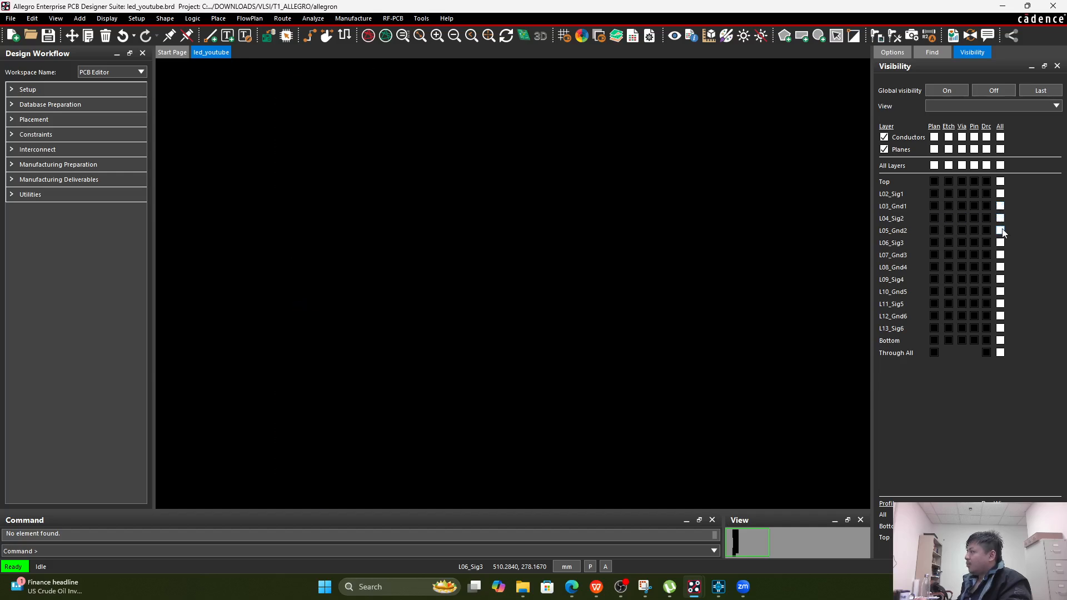
left_click(1001, 231)
left_click(1001, 231)
left_click(1001, 243)
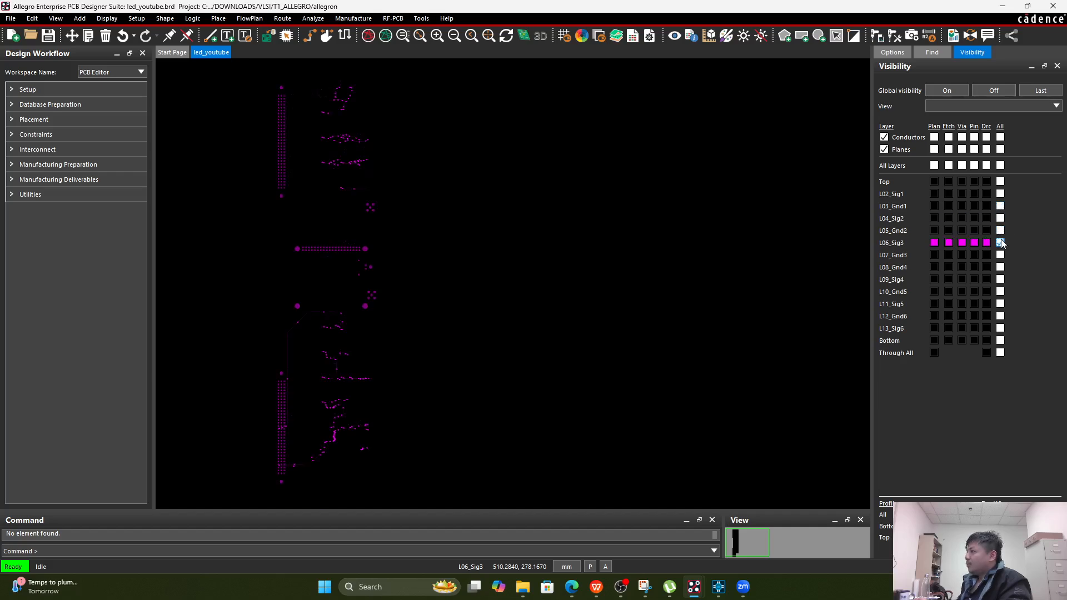
scroll(354, 188, "up", 2)
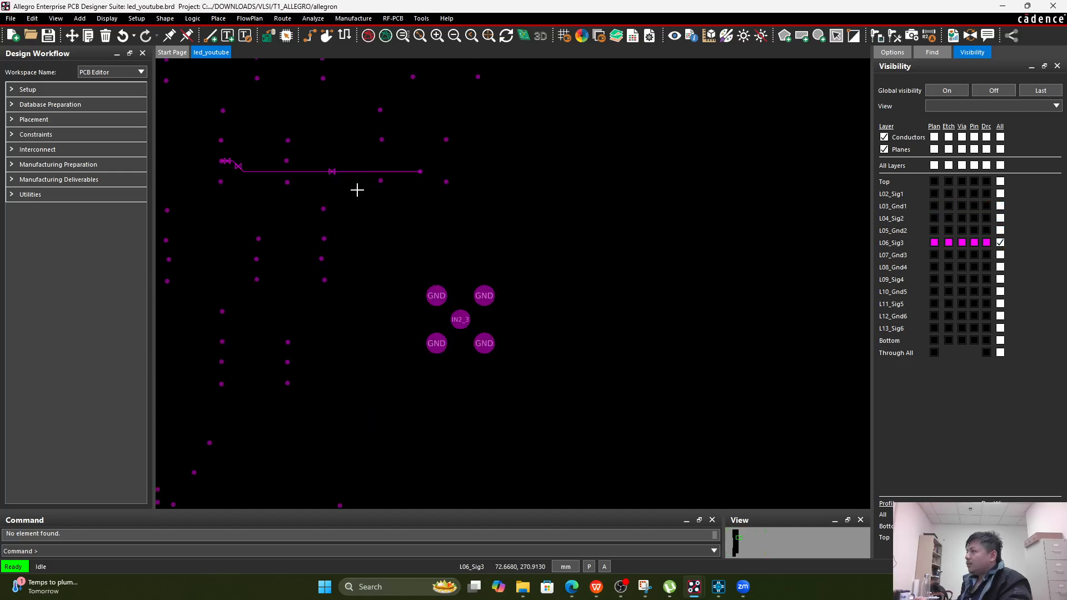
Hide L06_Sig3, compare L07_Gnd3 with L08_Gnd4, and leave both ground layers shown together.
left_click(1000, 243)
left_click(1000, 256)
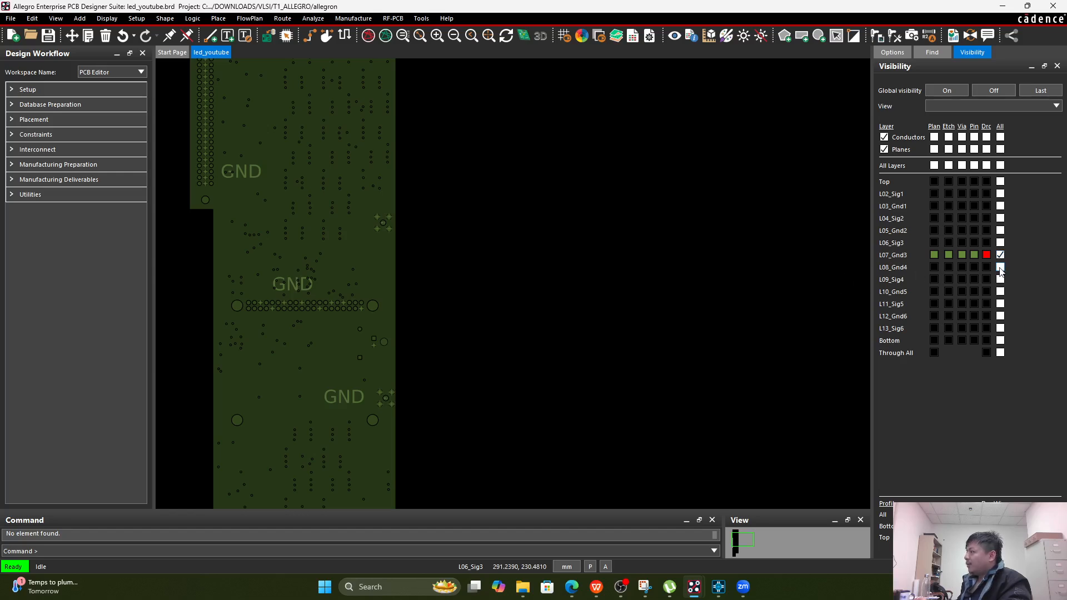
left_click(1000, 255)
left_click(1000, 267)
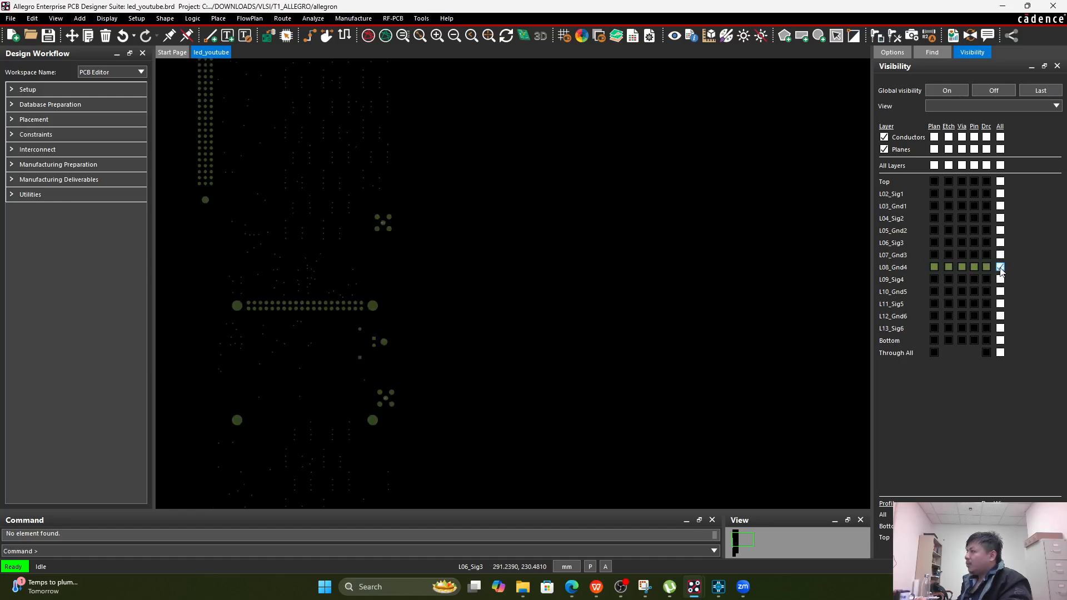
left_click(1000, 255)
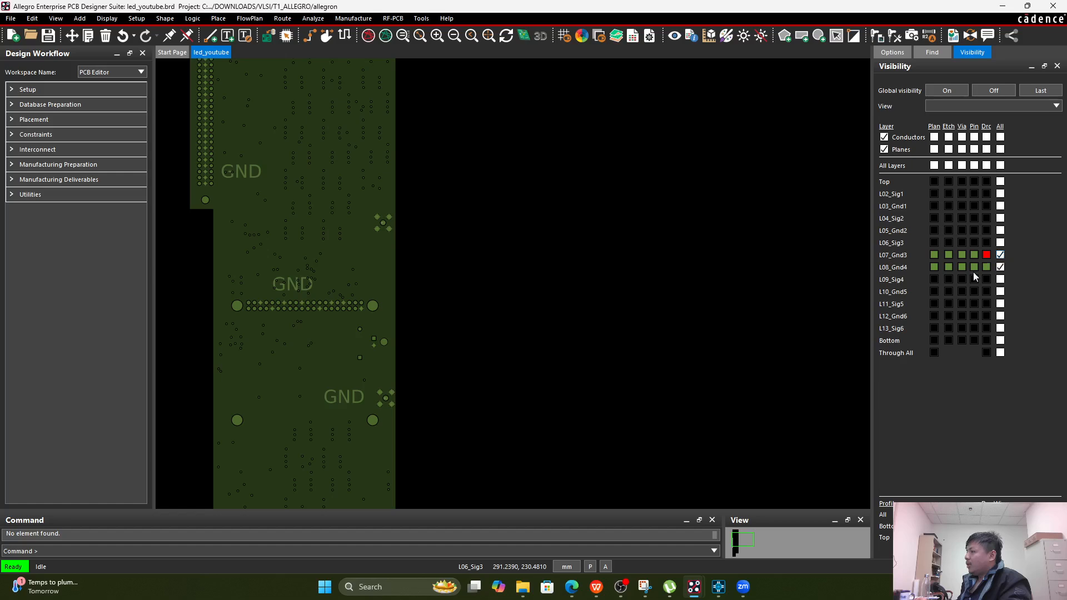
scroll(389, 261, "down", 2)
scroll(367, 86, "up", 4)
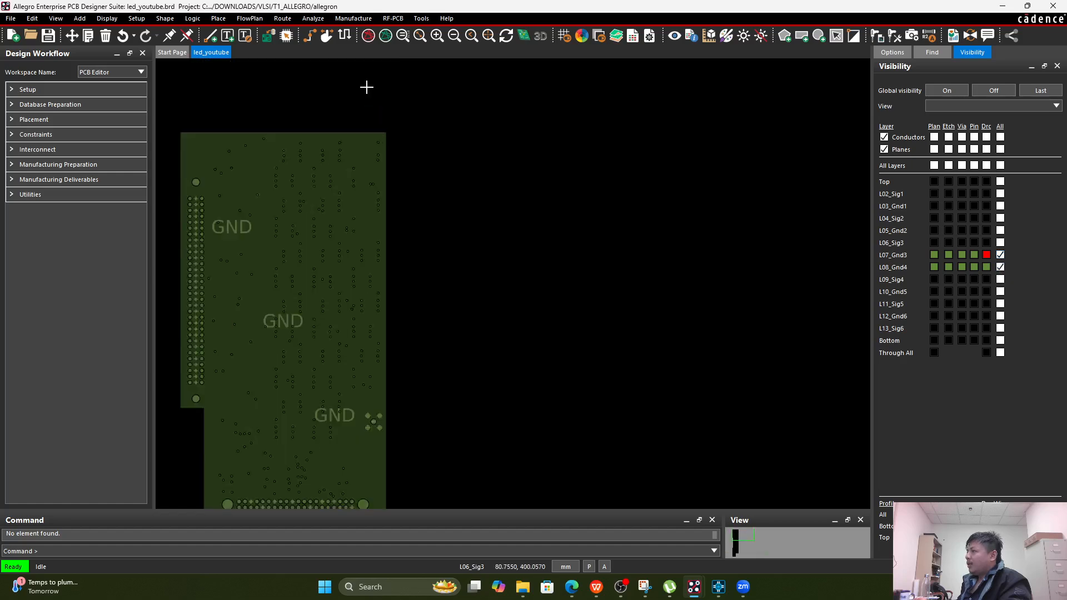
Limit the find filter to shapes and copy the L07_Gnd3 GND plane, placing the copy slightly offset from the original.
left_click(169, 36)
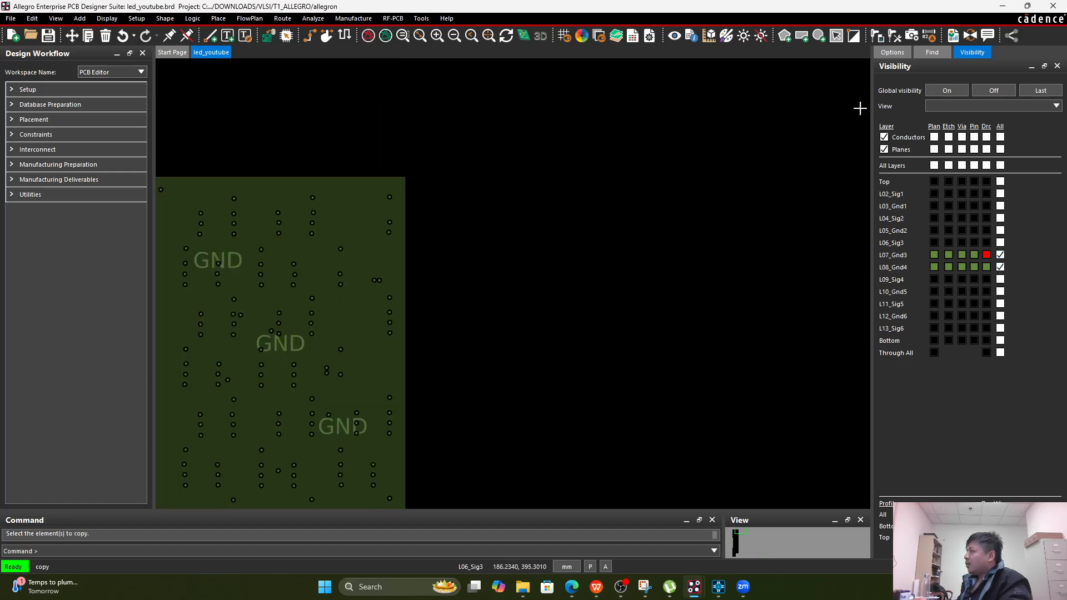
left_click(932, 53)
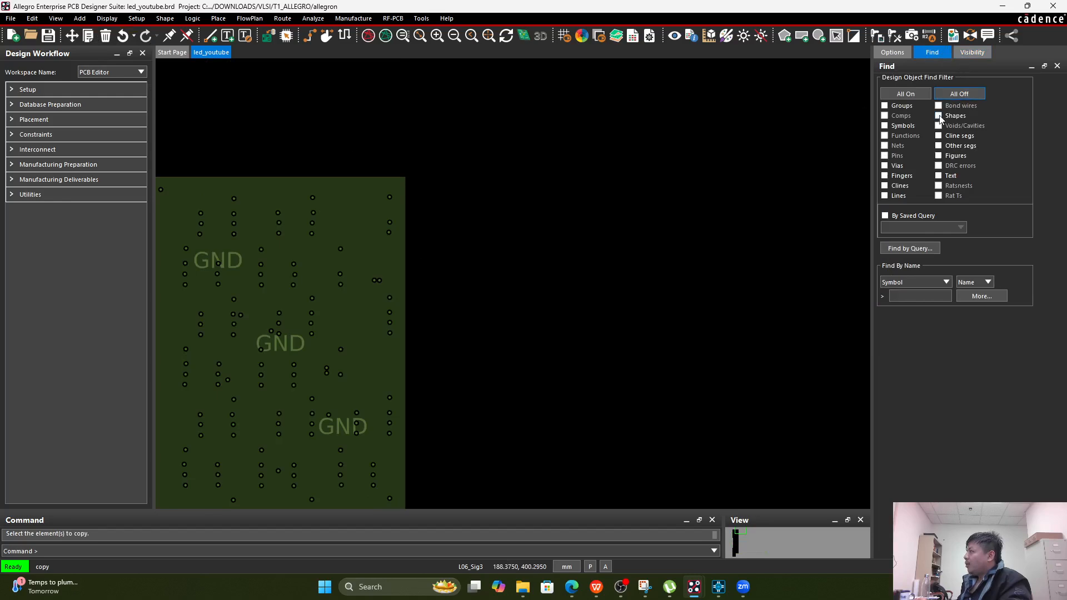
scroll(395, 162, "up", 3)
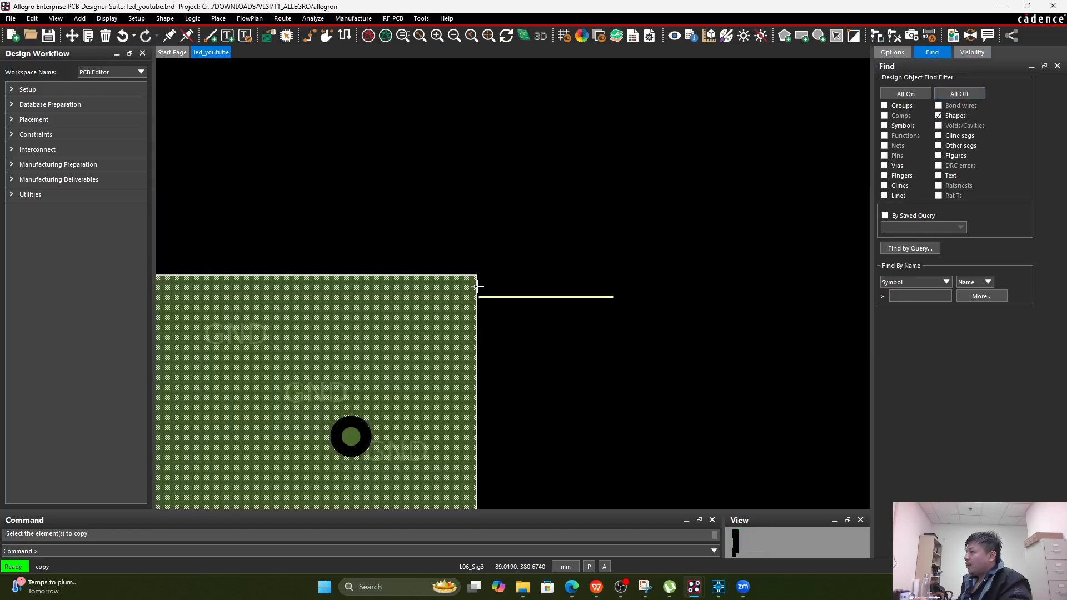
left_click(477, 286)
left_click(493, 298)
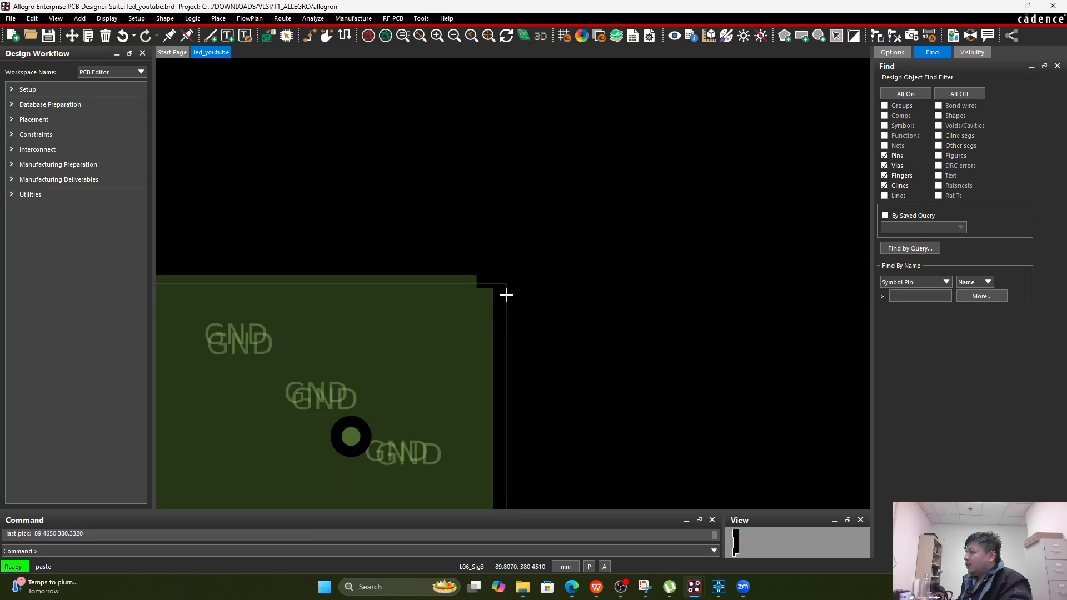
right_click(507, 295)
left_click(521, 303)
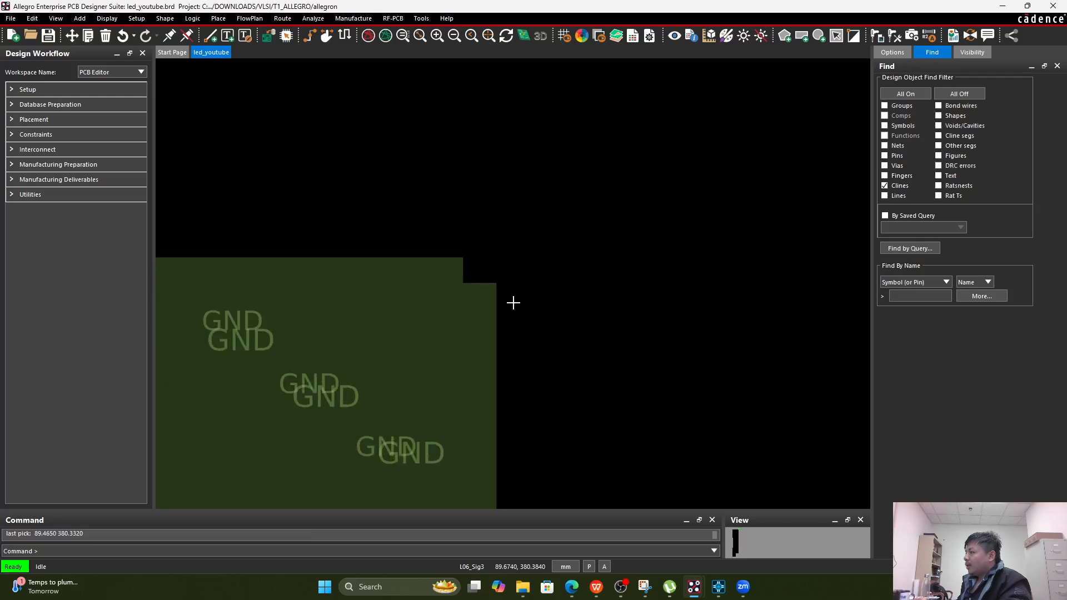
Enable shapes in the find filter, select the offset GND plane copy and change it to layer L08_GND4.
right_click(543, 277)
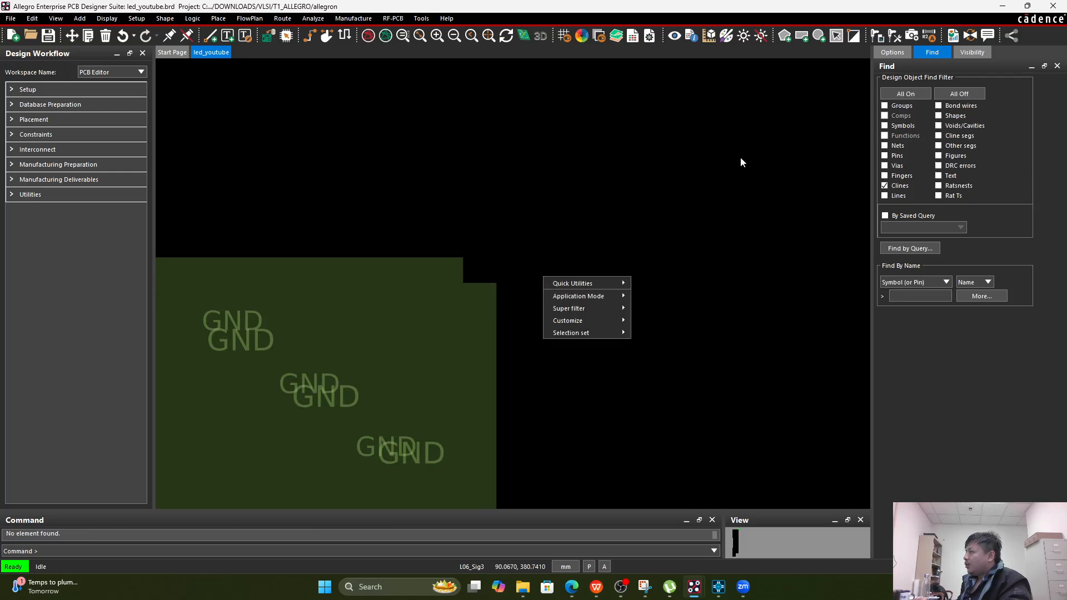
left_click(937, 115)
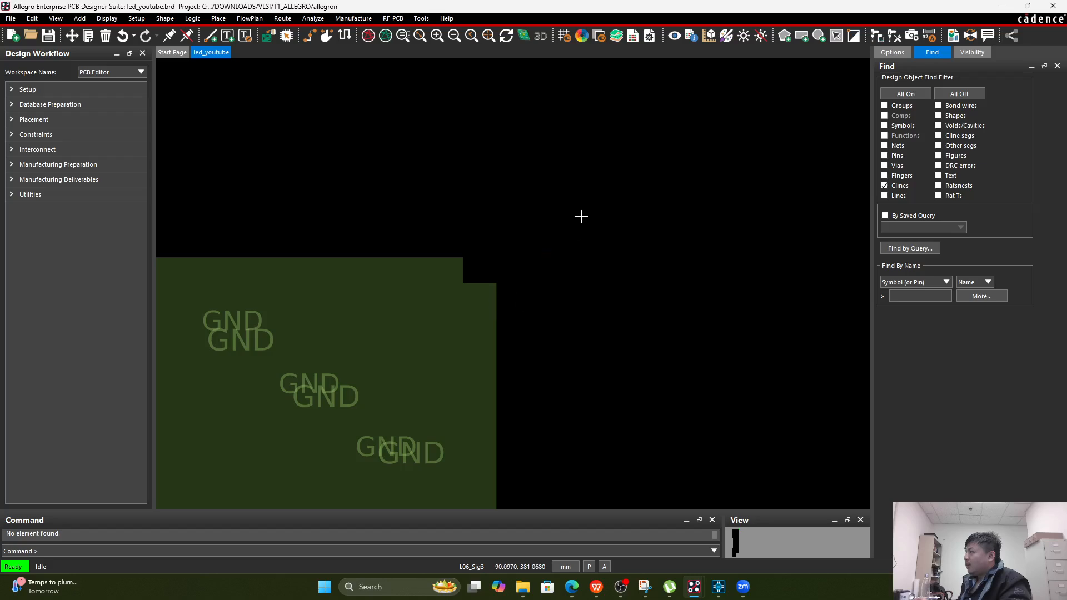
left_click(938, 116)
left_click(495, 309)
right_click(504, 327)
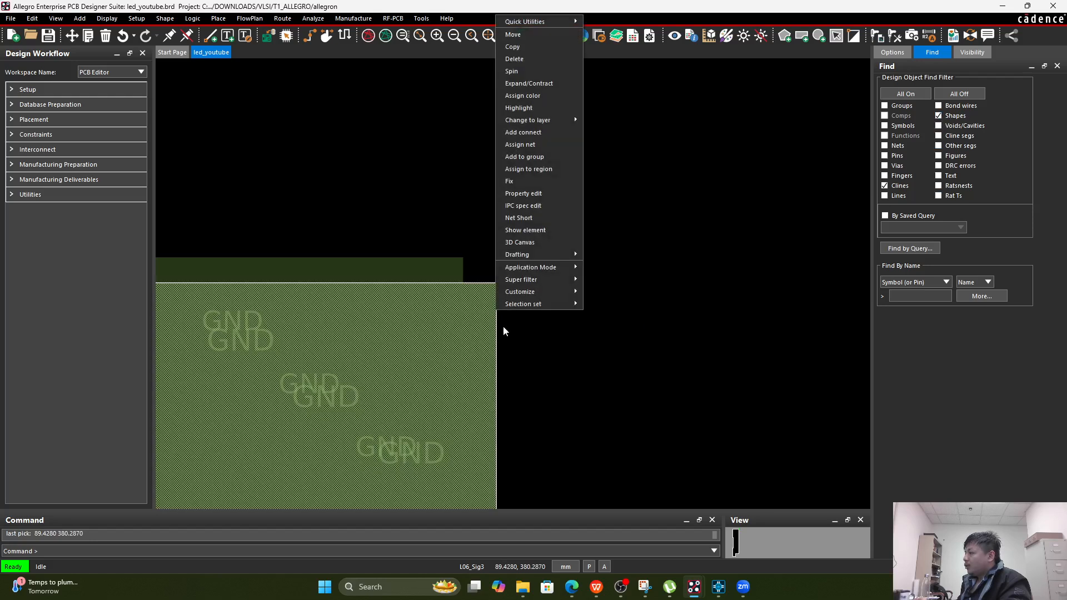
mouse_move(568, 121)
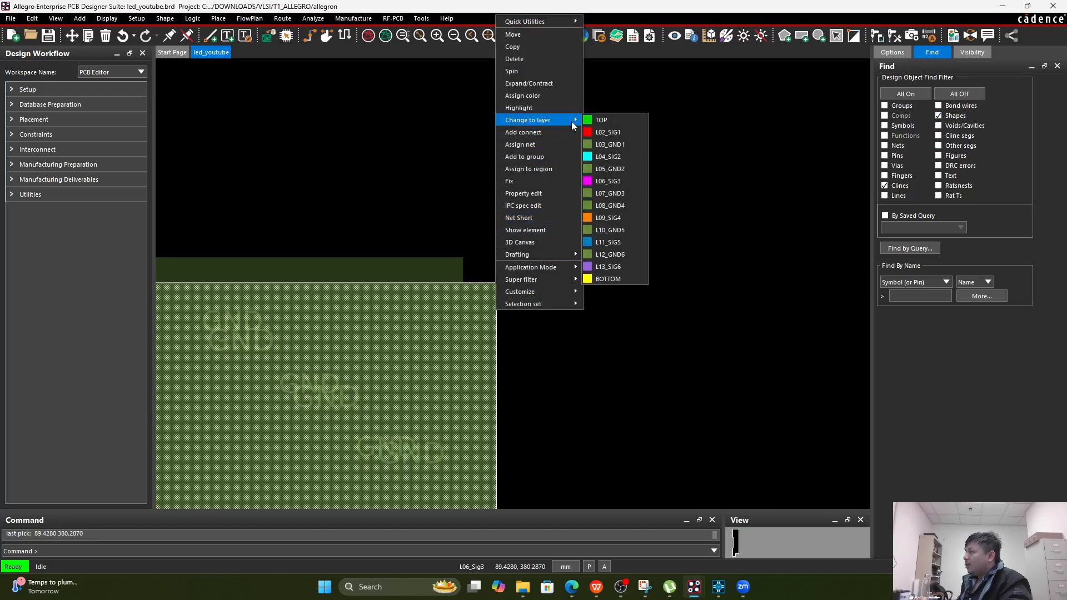
left_click(621, 206)
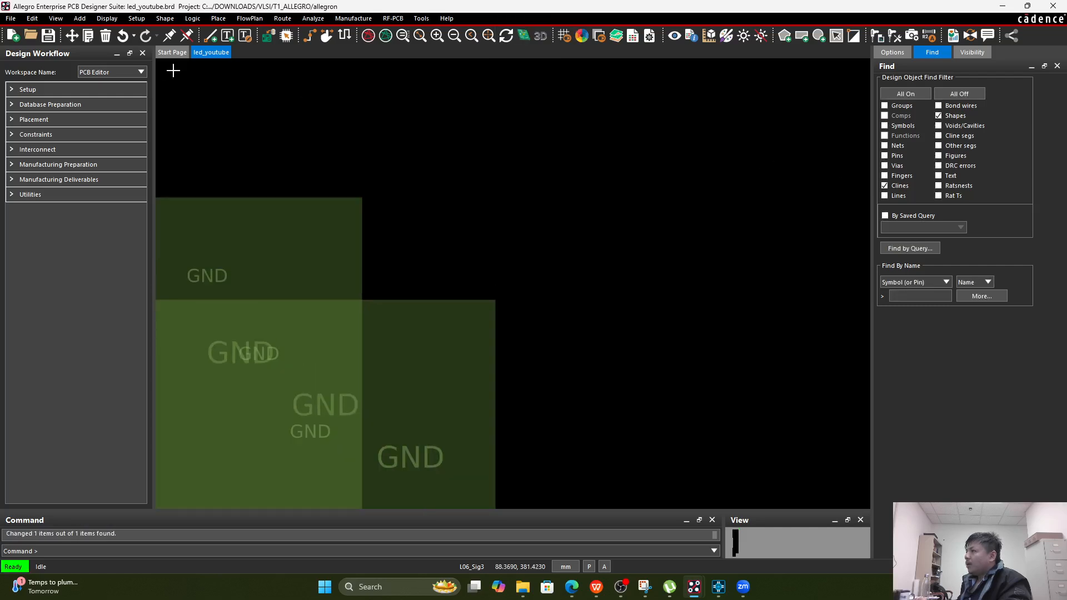
Move the L08_Gnd4 GND shape so its edges line up over the L07_Gnd3 plane, redoing the first misaligned placement.
left_click(71, 35)
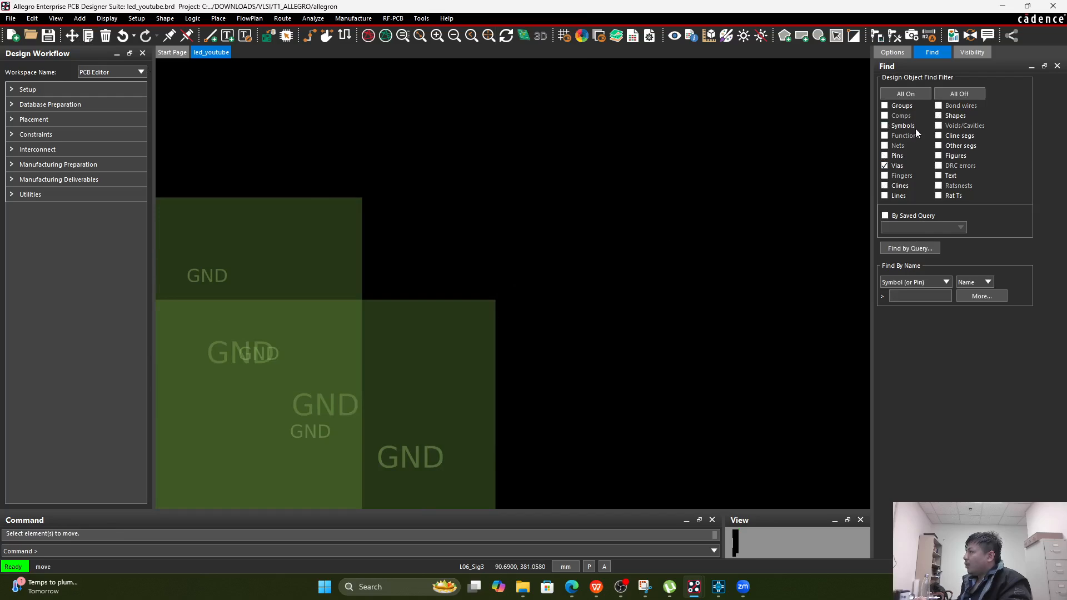
left_click(498, 315)
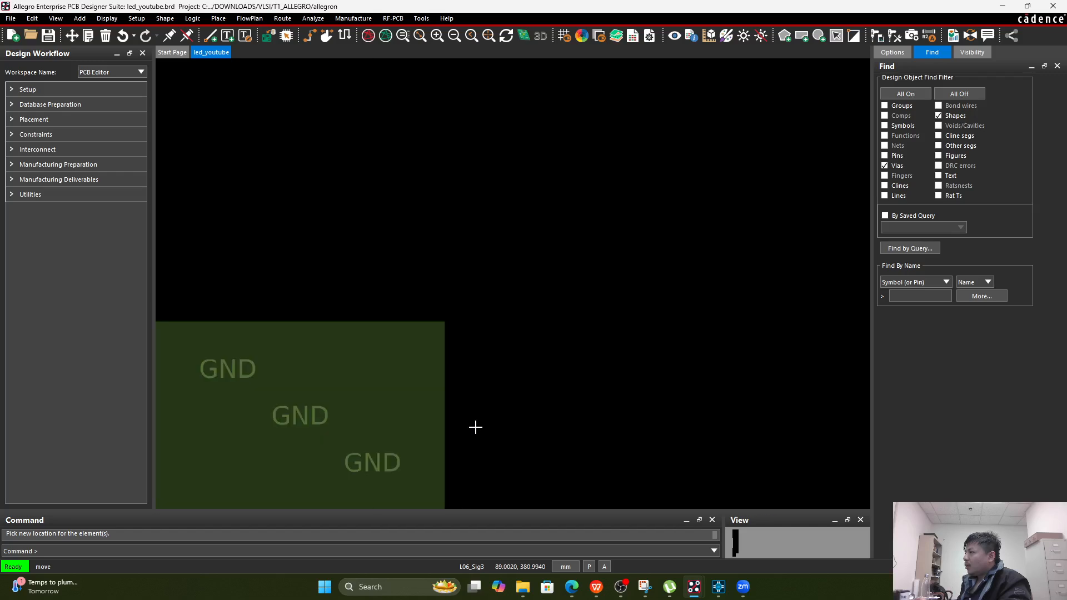
left_click(528, 453)
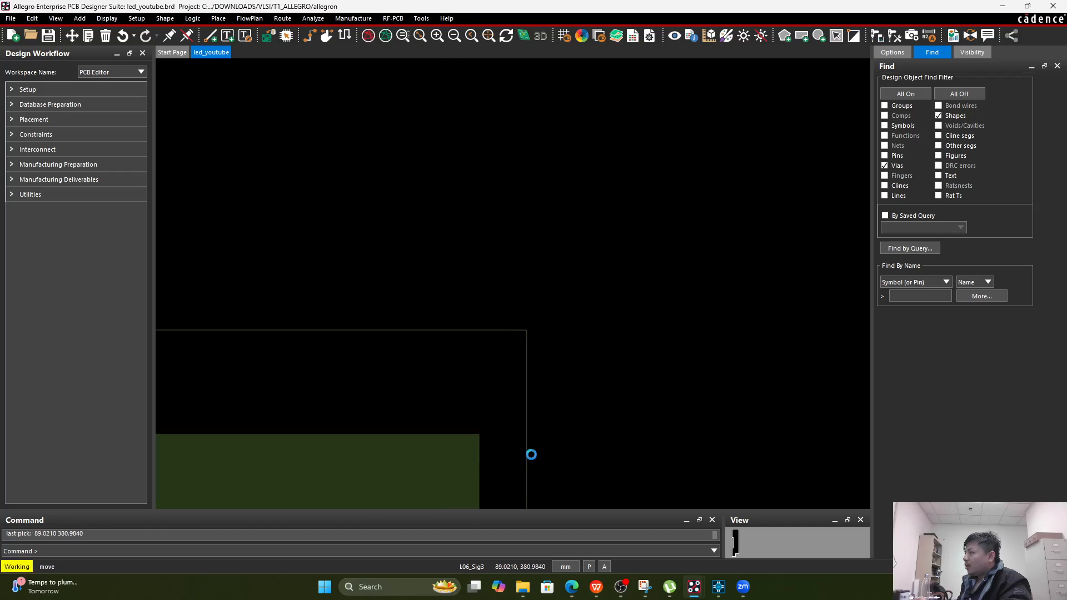
key("ctrl+z")
scroll(469, 441, "up", 5)
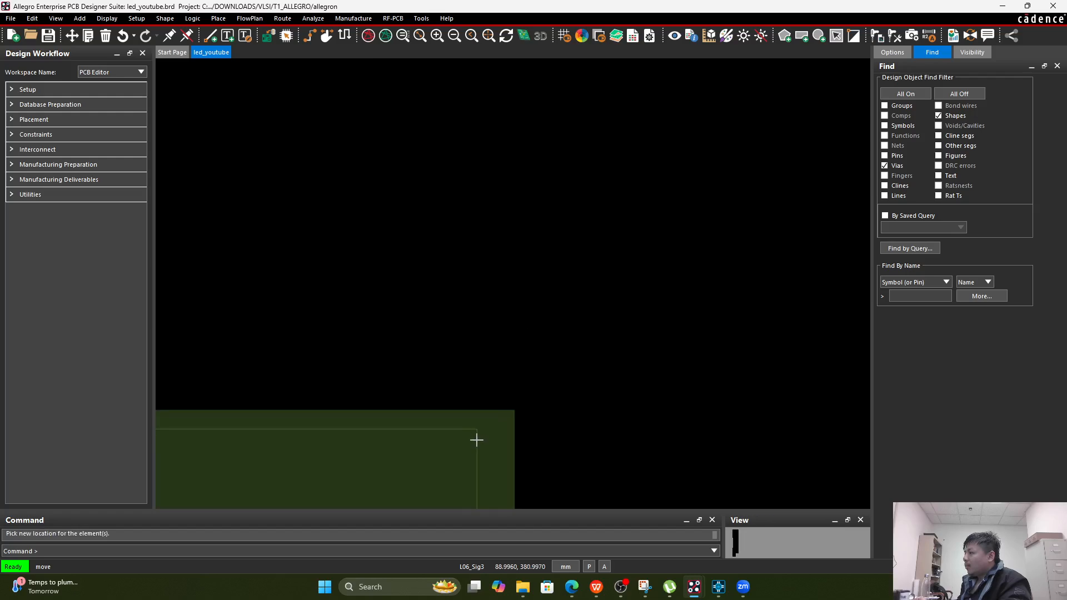
left_click(684, 331)
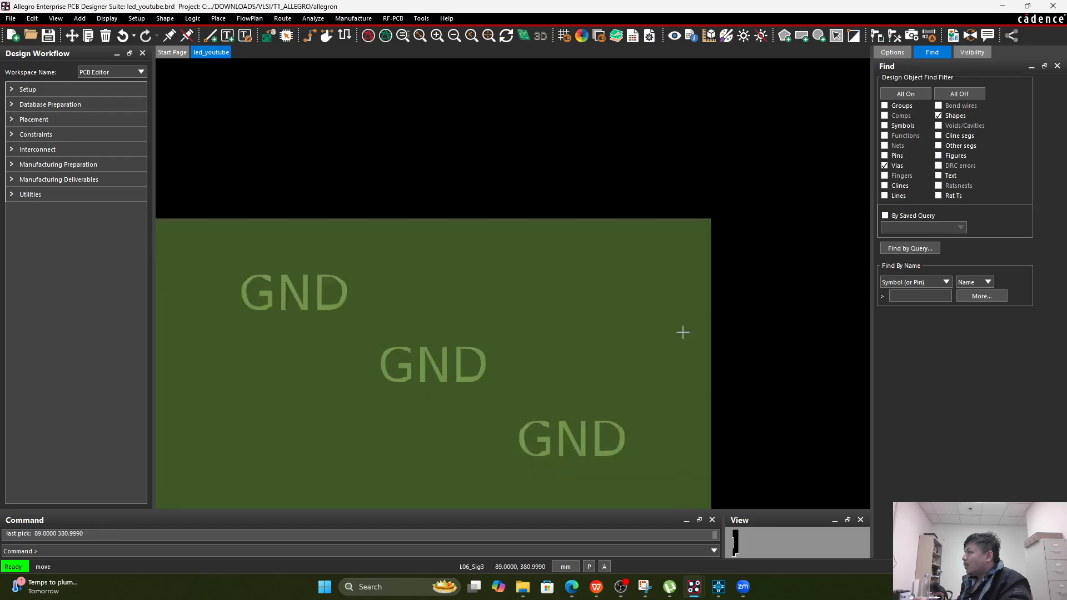
scroll(644, 333, "down", 3)
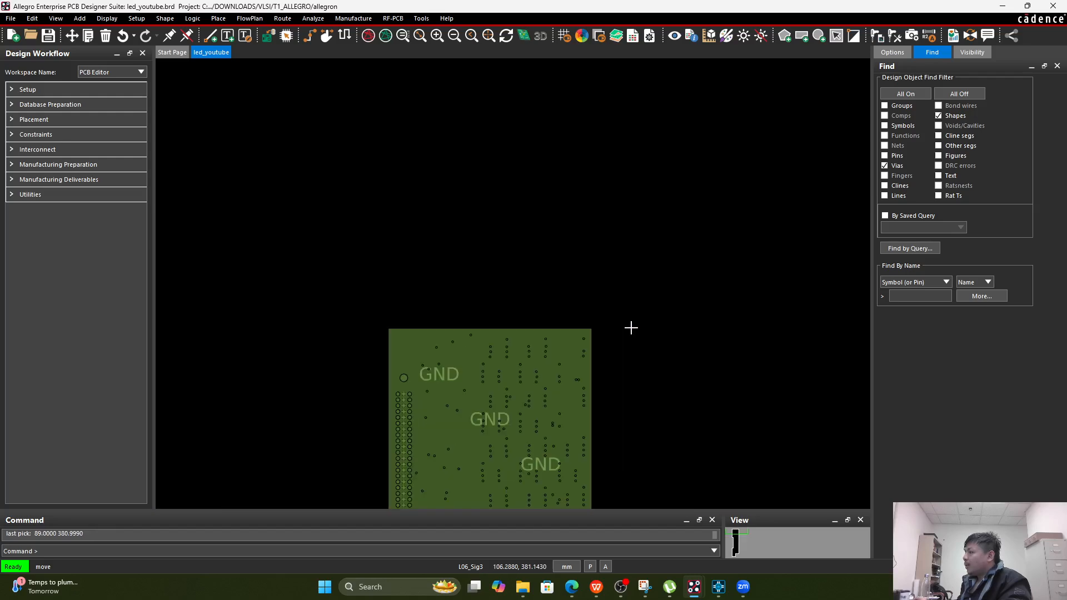
right_click(623, 280)
left_click(642, 285)
Inspect the L08_Gnd4 plane and the L09_Sig4 traces one layer at a time, leaving every layer hidden.
left_click(979, 55)
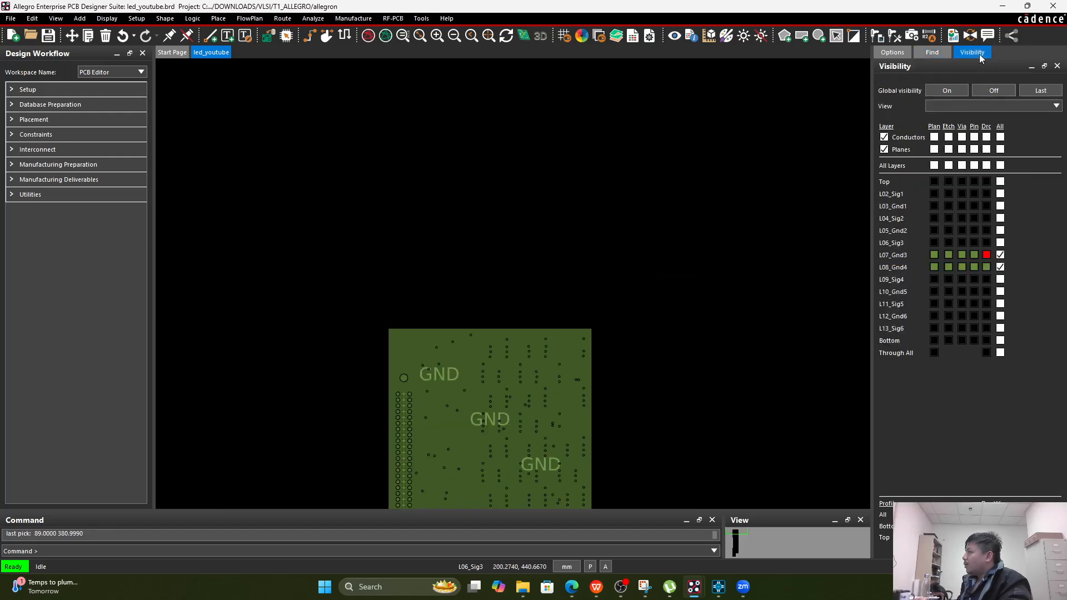
left_click(1001, 255)
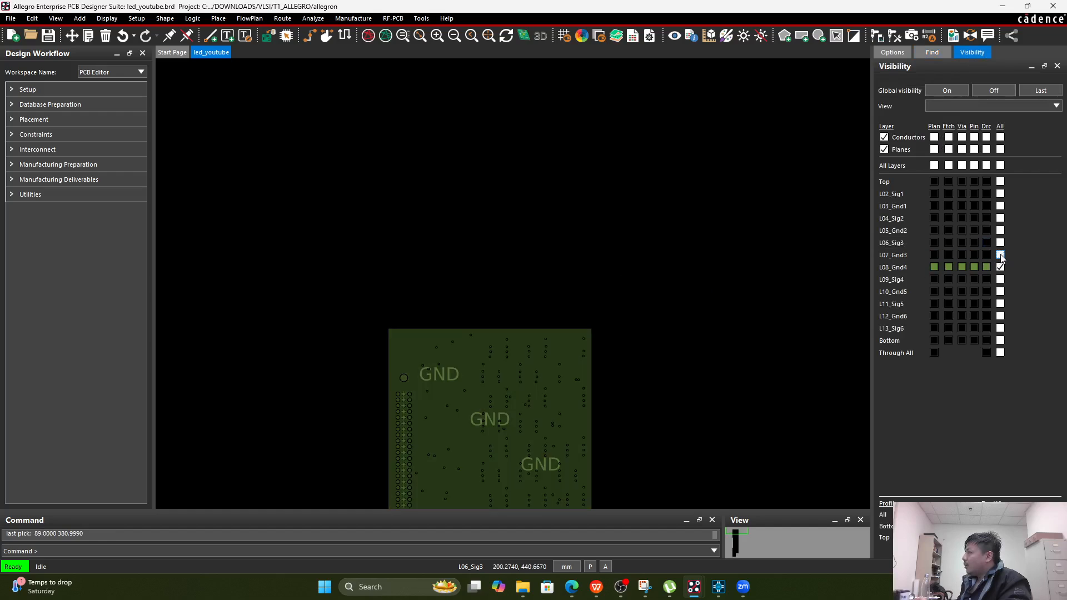
middle_click_drag(731, 291, 803, 313)
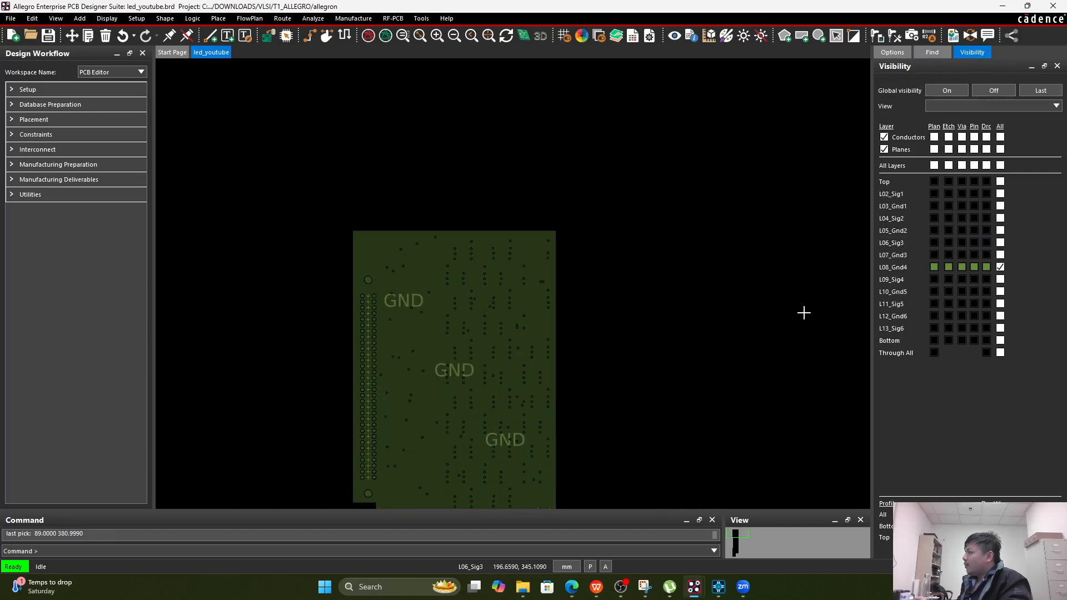
left_click(1001, 279)
left_click(1000, 267)
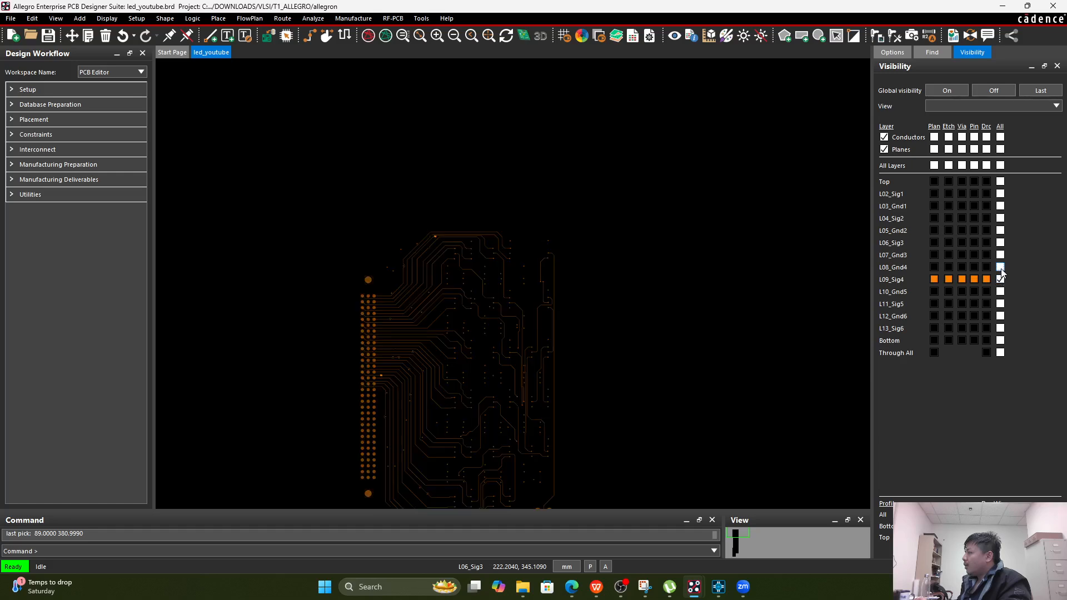
left_click(1001, 280)
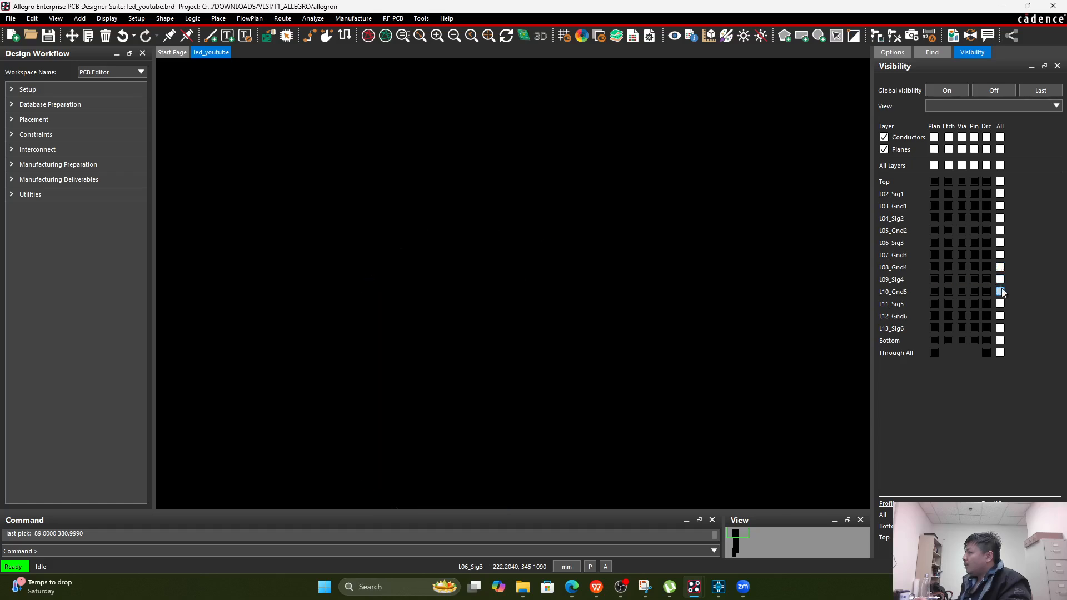
Inspect each layer from L10_Gnd5 down to Bottom in turn, leaving only L13_Sig6 shown.
left_click(1000, 291)
left_click(1000, 292)
left_click(1000, 292)
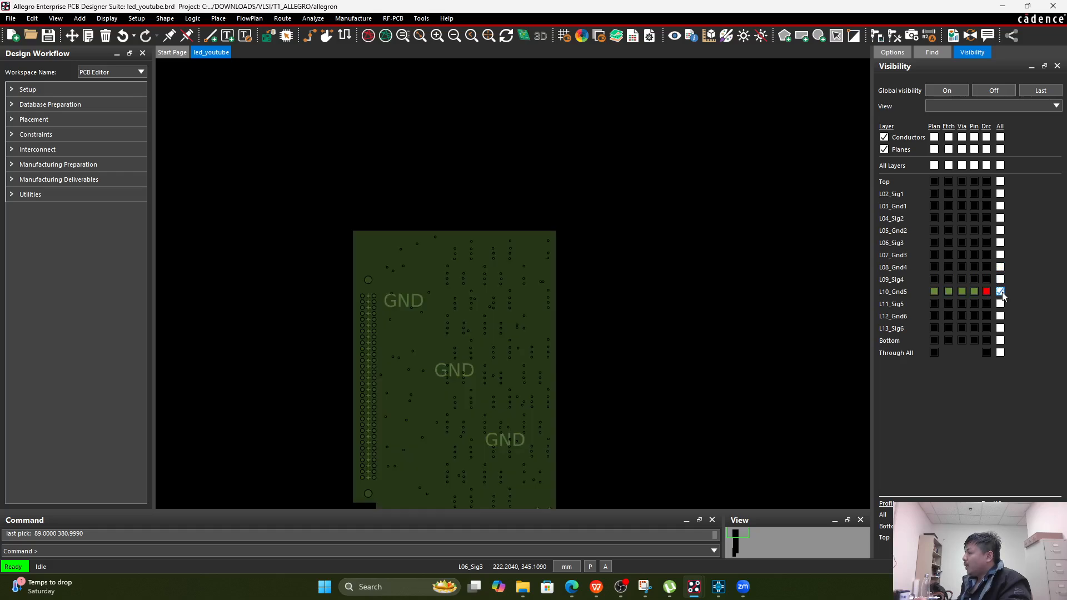
left_click(1000, 292)
left_click(1000, 304)
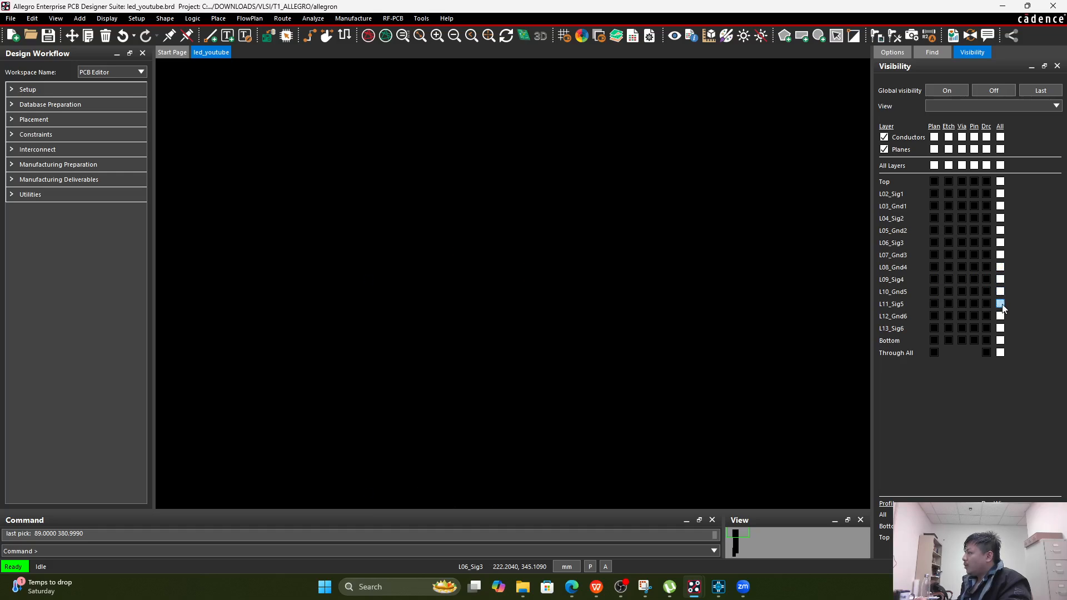
left_click(1001, 304)
left_click(1000, 316)
left_click(1000, 317)
left_click(1001, 328)
left_click(1000, 329)
left_click(1000, 341)
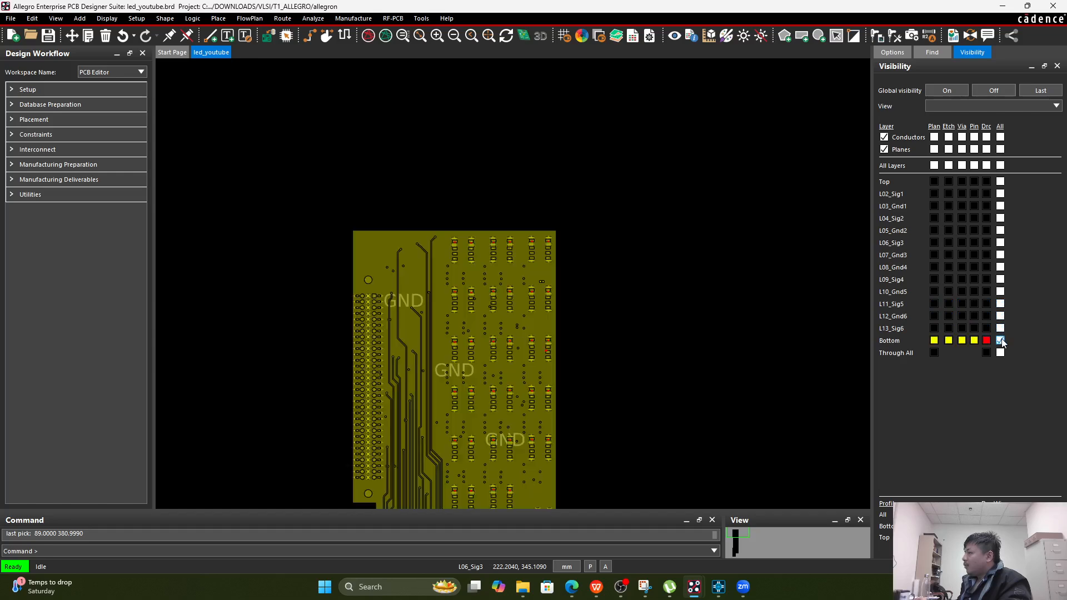
left_click(1001, 328)
left_click(1001, 340)
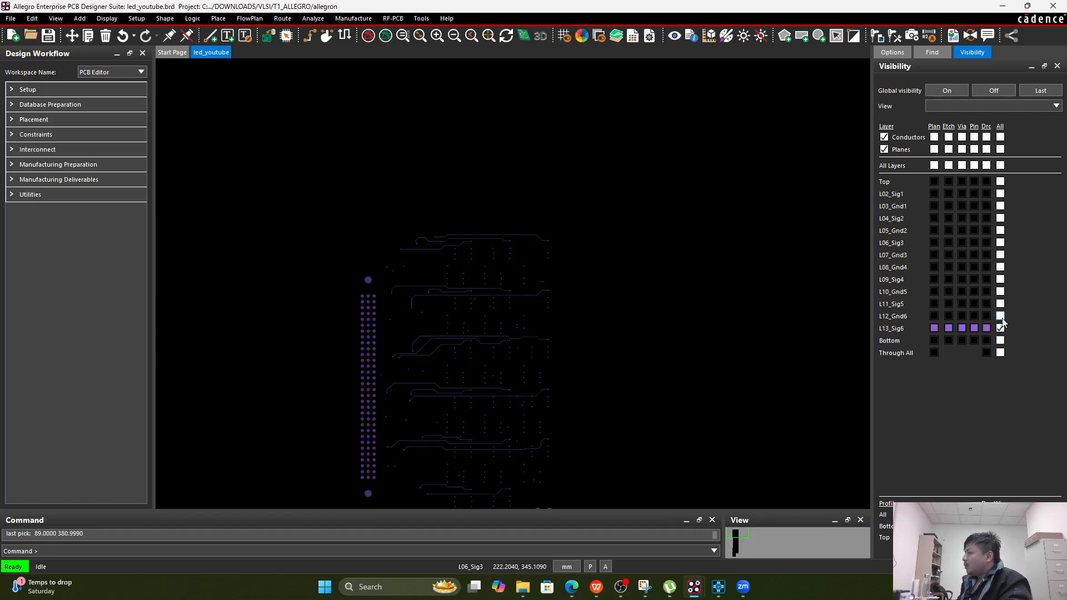
Show the L10_Gnd5 and L12_Gnd6 layers together and hide L13_Sig6.
left_click(1000, 317)
left_click(1000, 292)
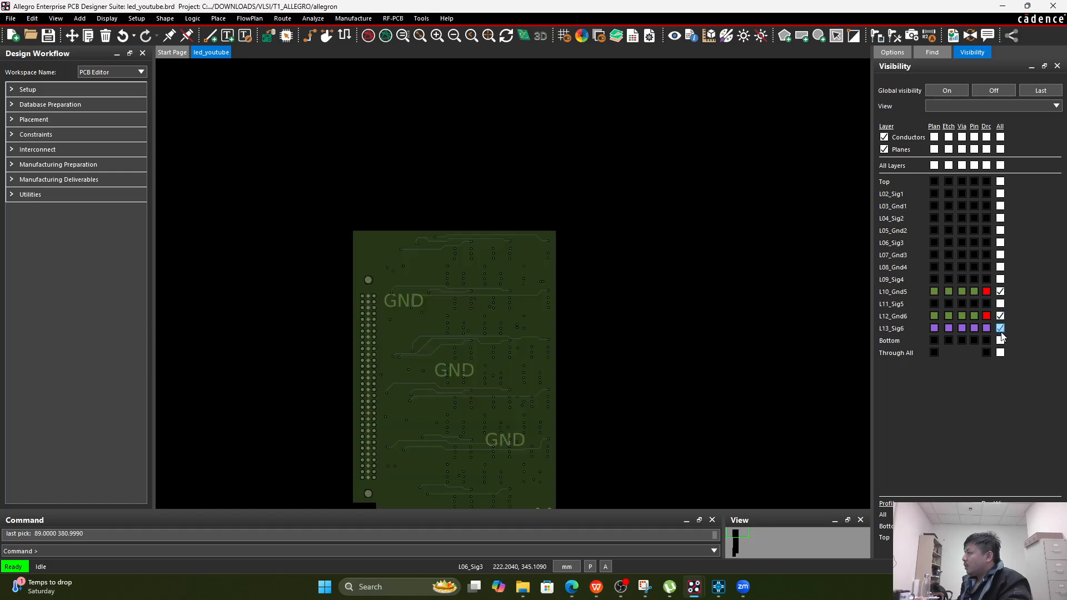
left_click(1001, 329)
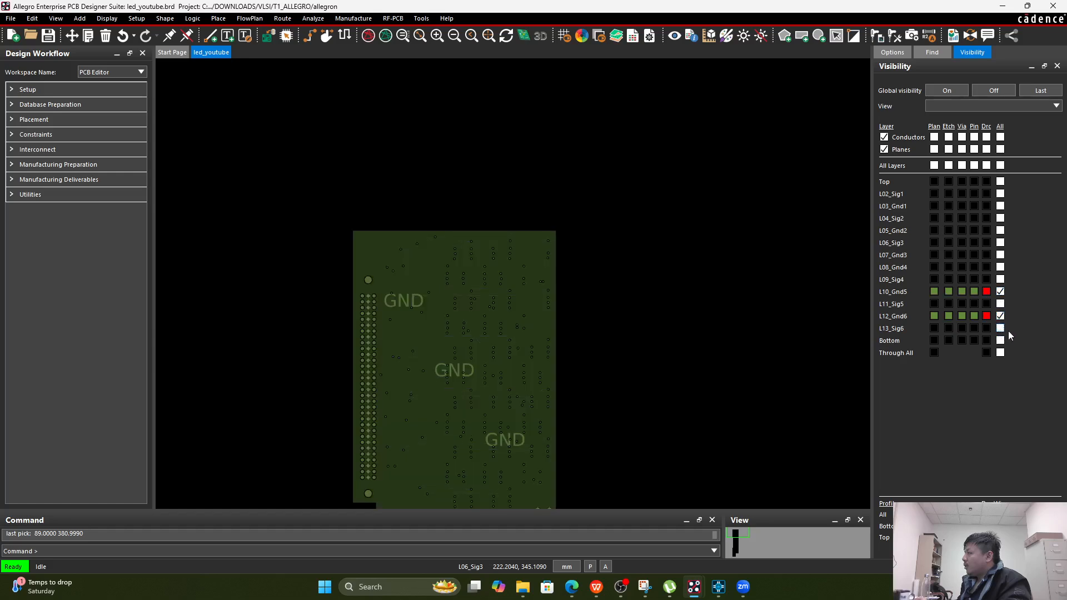
Copy the L10_Gnd5 GND plane shape, placing the copy slightly offset from the original, and finish the copy command.
left_click(88, 36)
left_click(937, 50)
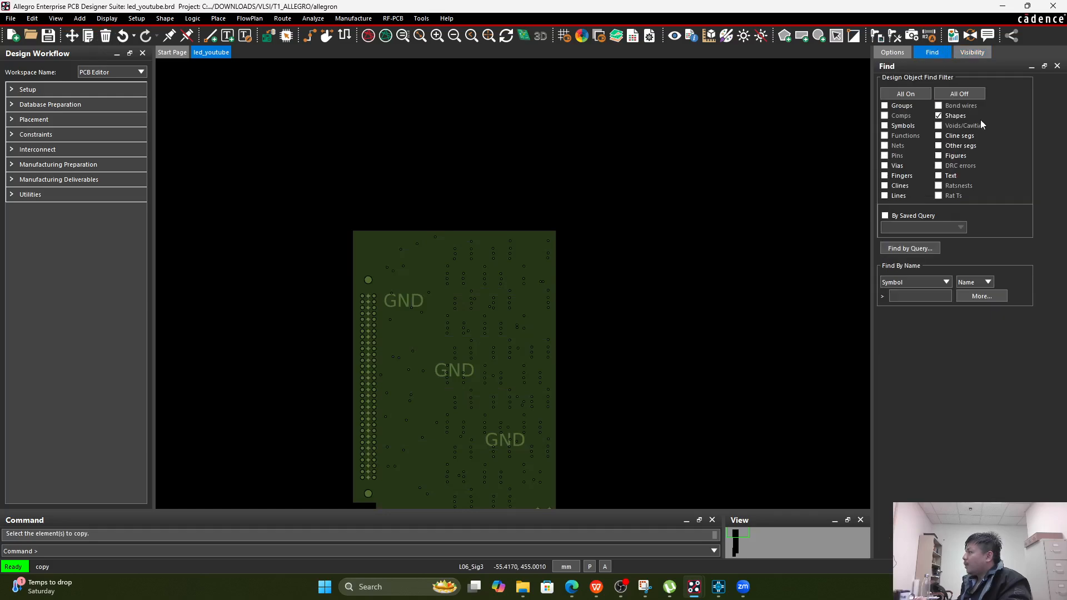
scroll(572, 220, "up", 2)
scroll(571, 220, "up", 2)
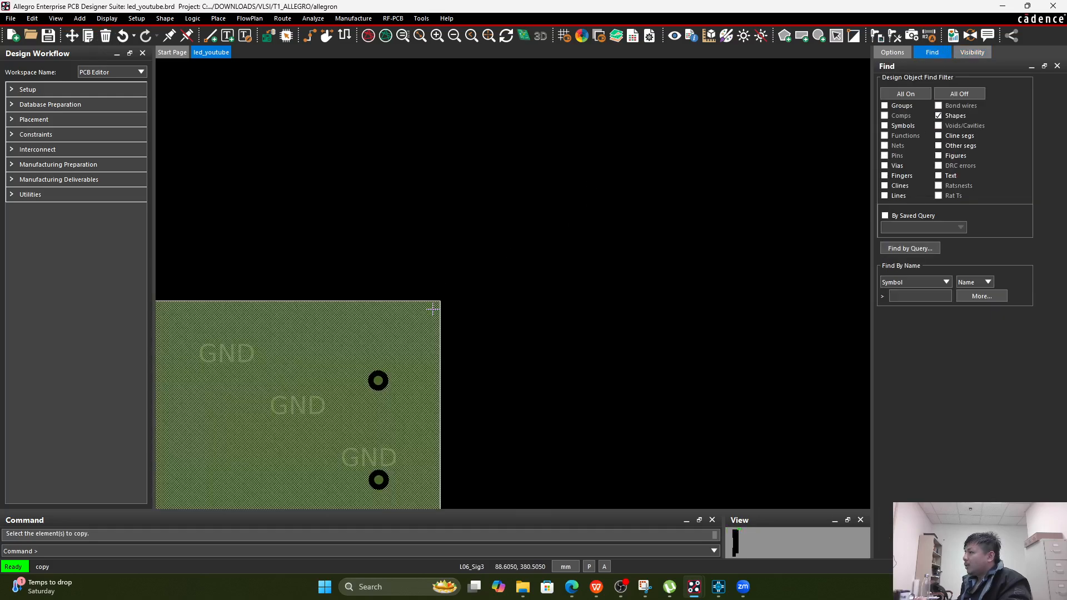
left_click(434, 309)
left_click(448, 328)
right_click(448, 328)
left_click(452, 332)
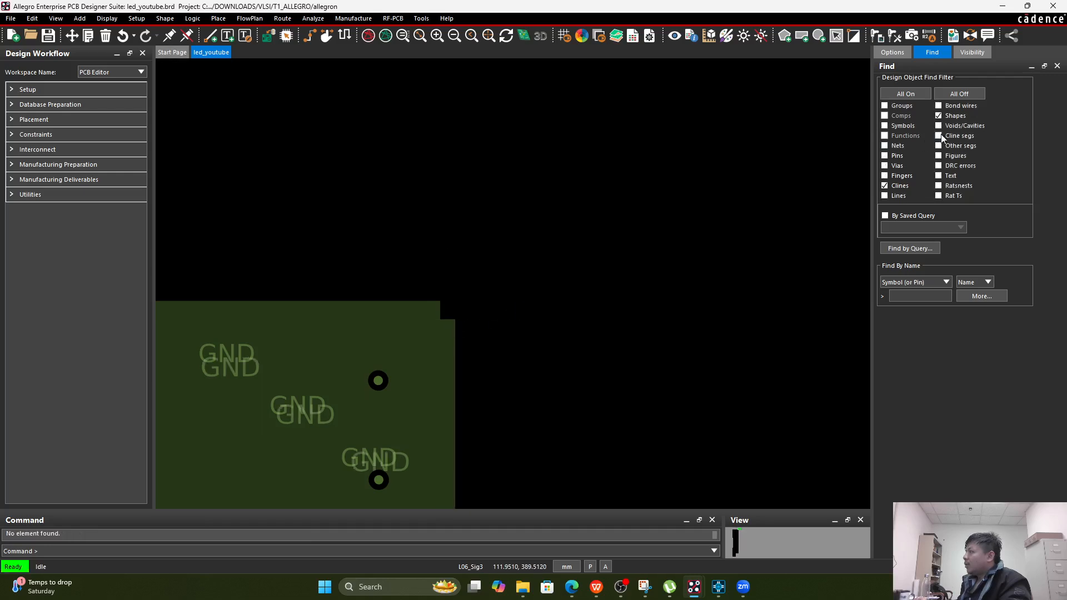
Select the offset GND plane copy and change it to layer L12_GND6.
left_click(454, 328)
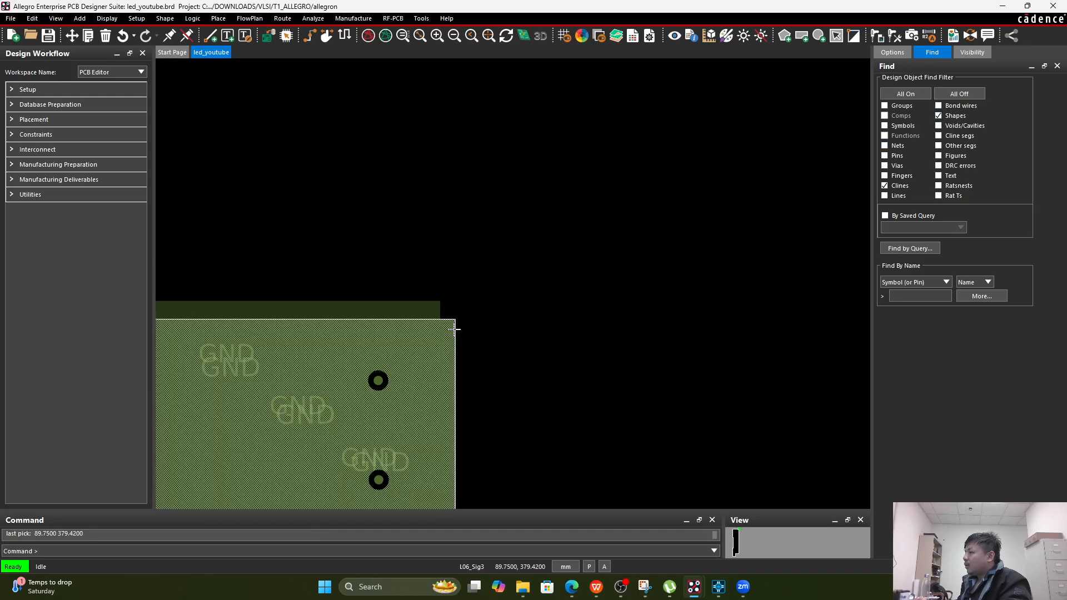
right_click(455, 329)
mouse_move(525, 140)
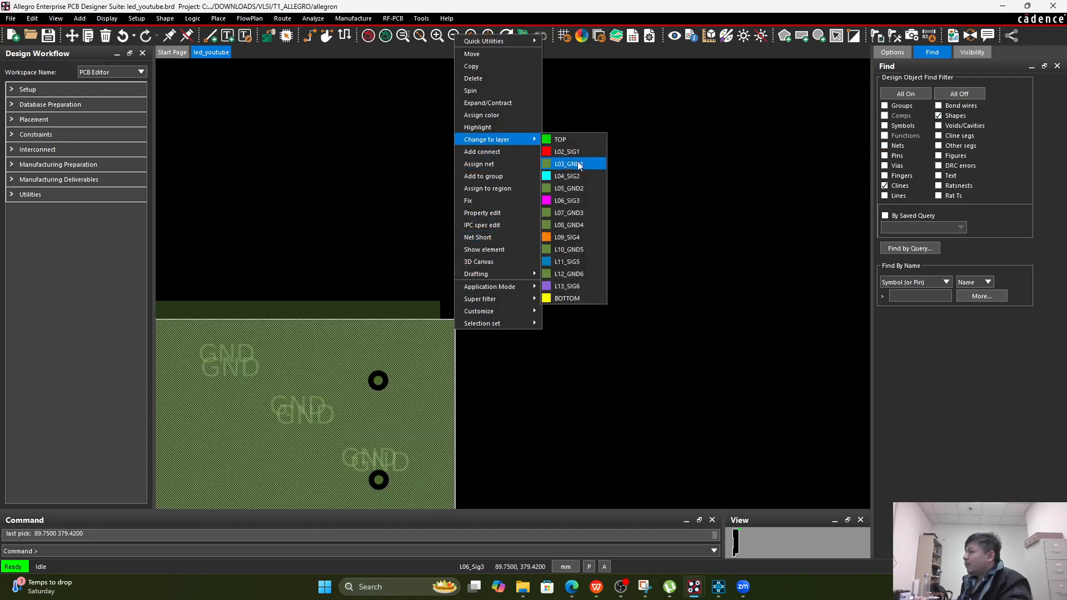
left_click(578, 274)
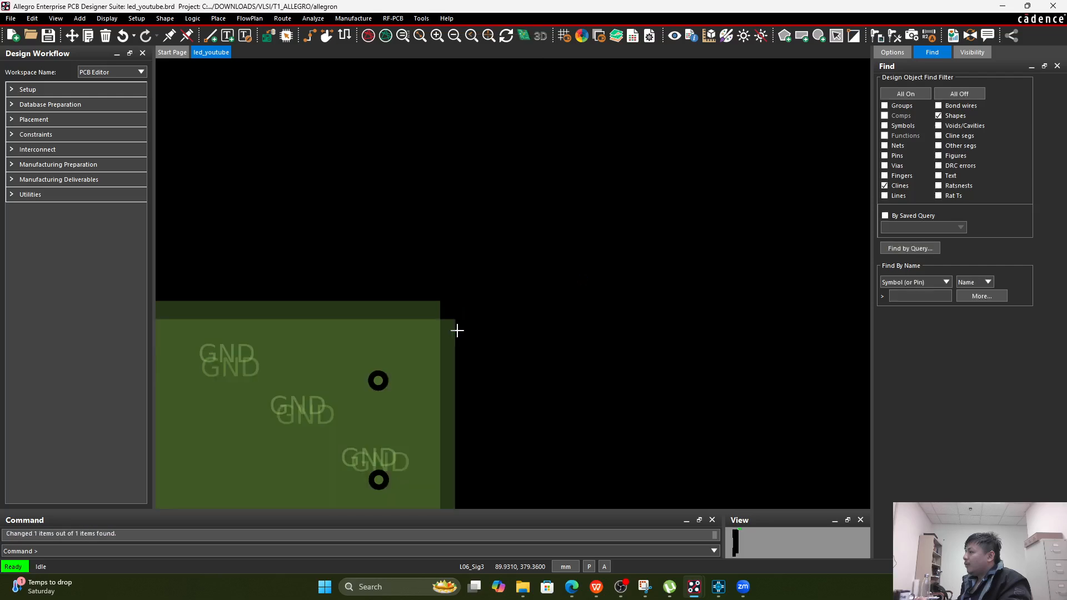
right_click(524, 293)
left_click(543, 257)
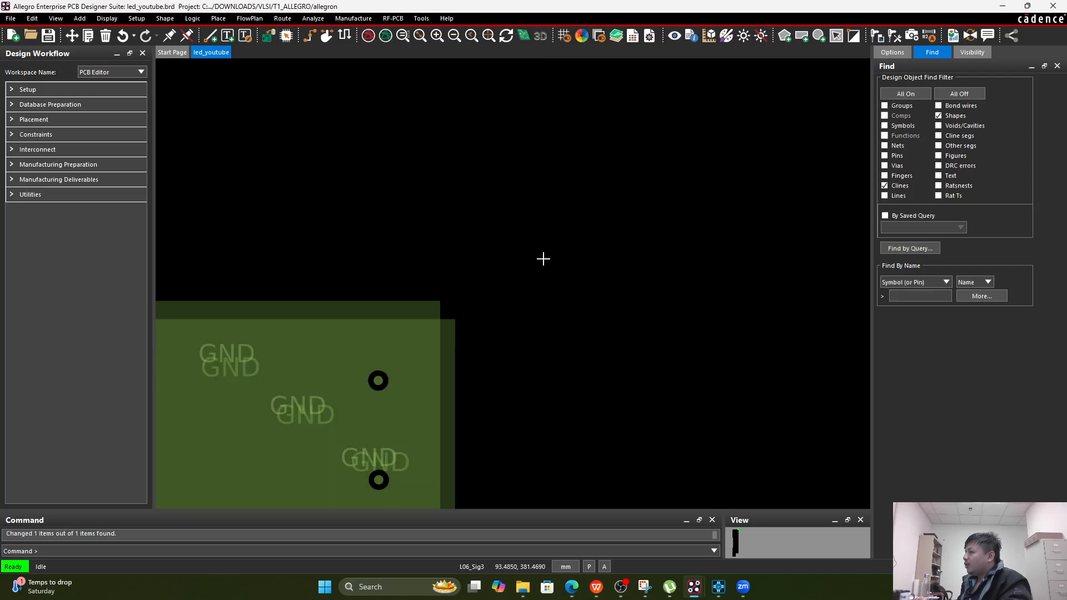
Move the L12_Gnd6 GND shape so its edges line up with the L10_Gnd5 plane, and finish the move command.
left_click(73, 35)
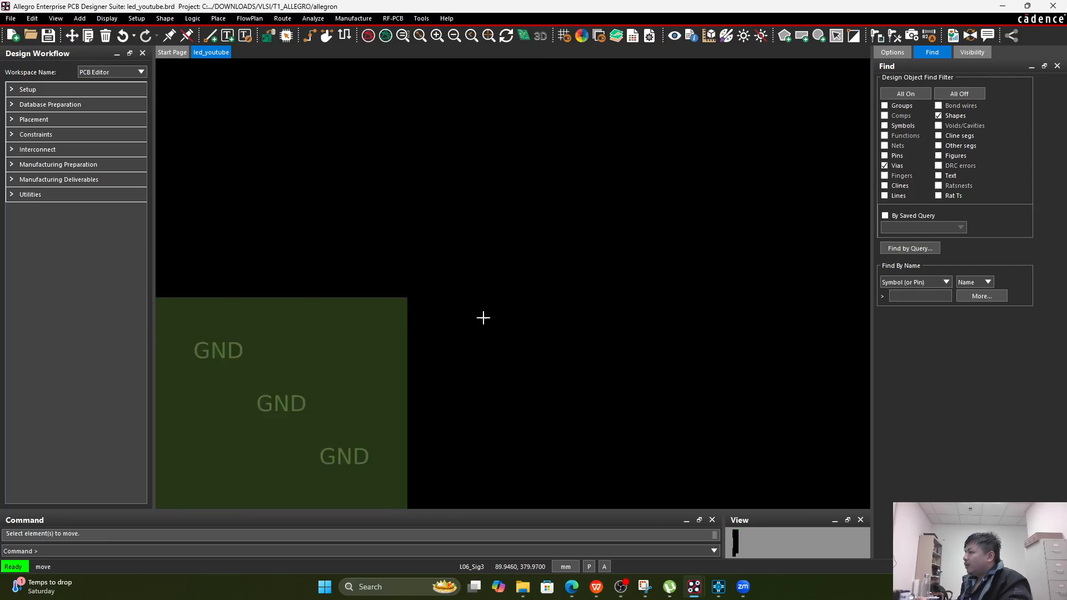
left_click(400, 300)
scroll(410, 266, "down", 3)
scroll(353, 223, "up", 3)
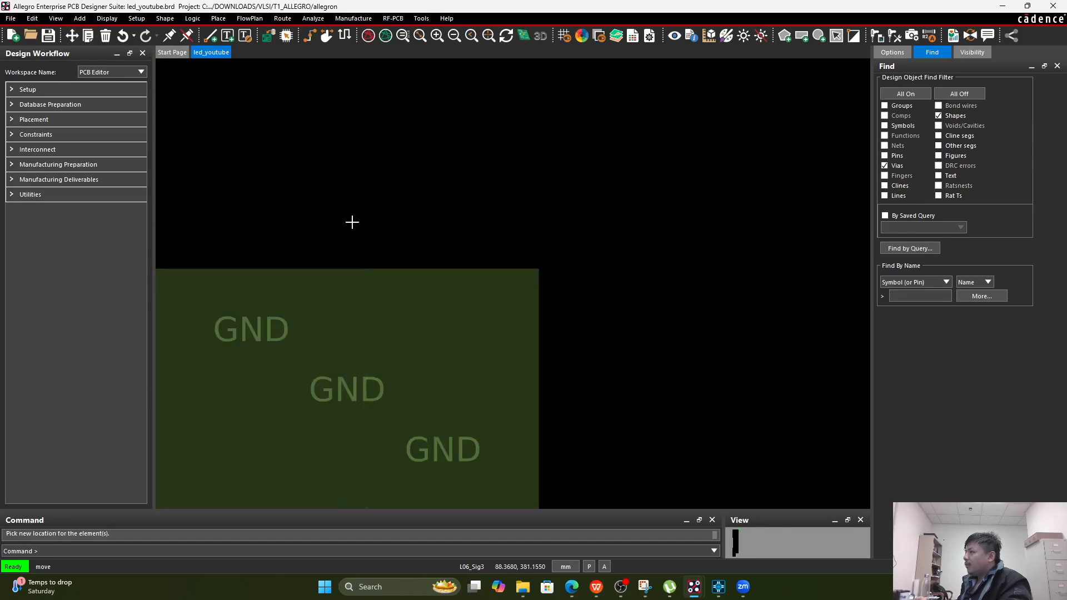
scroll(429, 229, "up", 1)
scroll(644, 321, "up", 2)
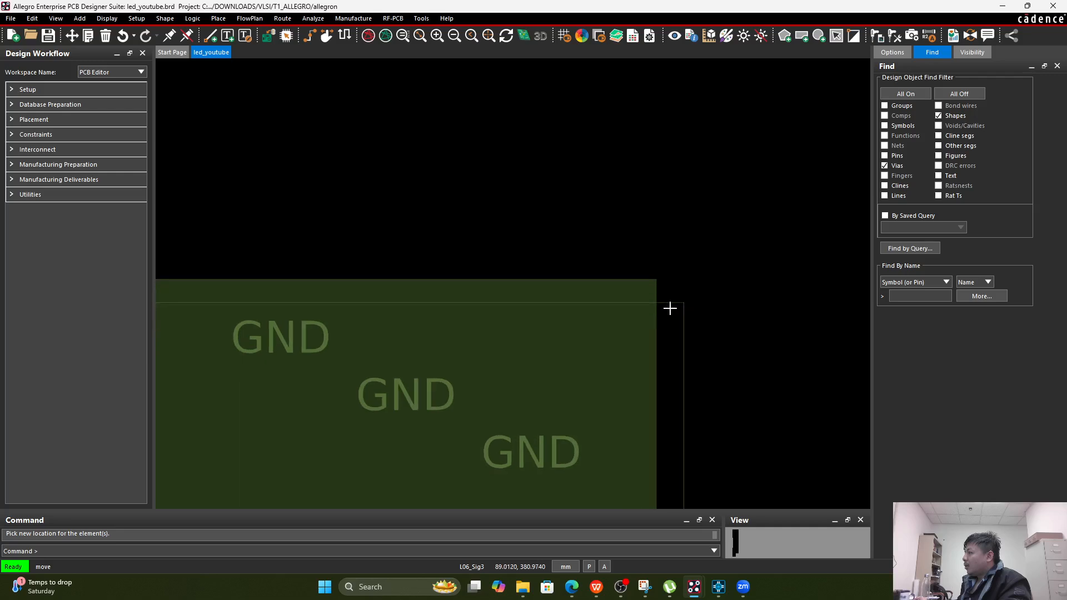
scroll(670, 309, "up", 2)
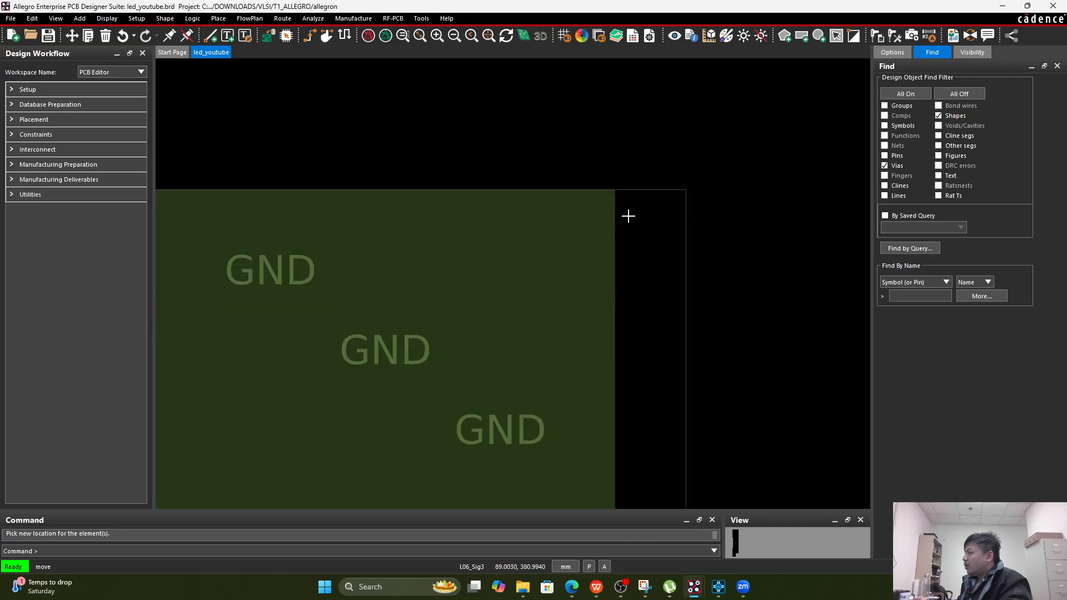
left_click(560, 224)
scroll(545, 217, "down", 1)
scroll(478, 141, "down", 1)
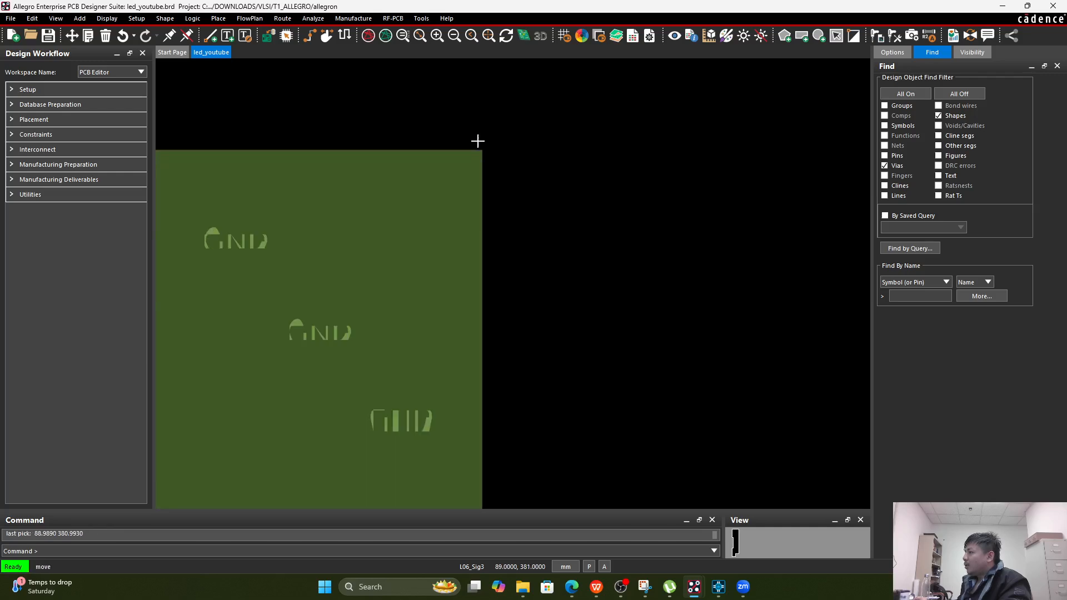
scroll(478, 141, "up", 3)
scroll(532, 259, "down", 4)
scroll(573, 333, "down", 4)
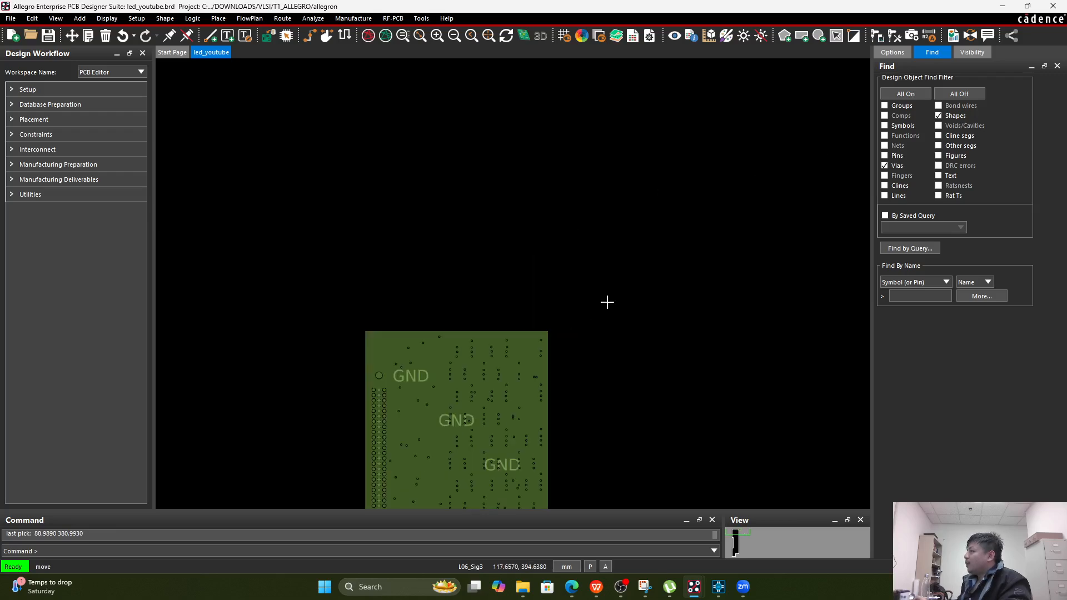
right_click(607, 301)
left_click(617, 294)
Inspect the L12_Gnd6 and L10_Gnd5 planes separately, leaving both layers hidden.
left_click(971, 52)
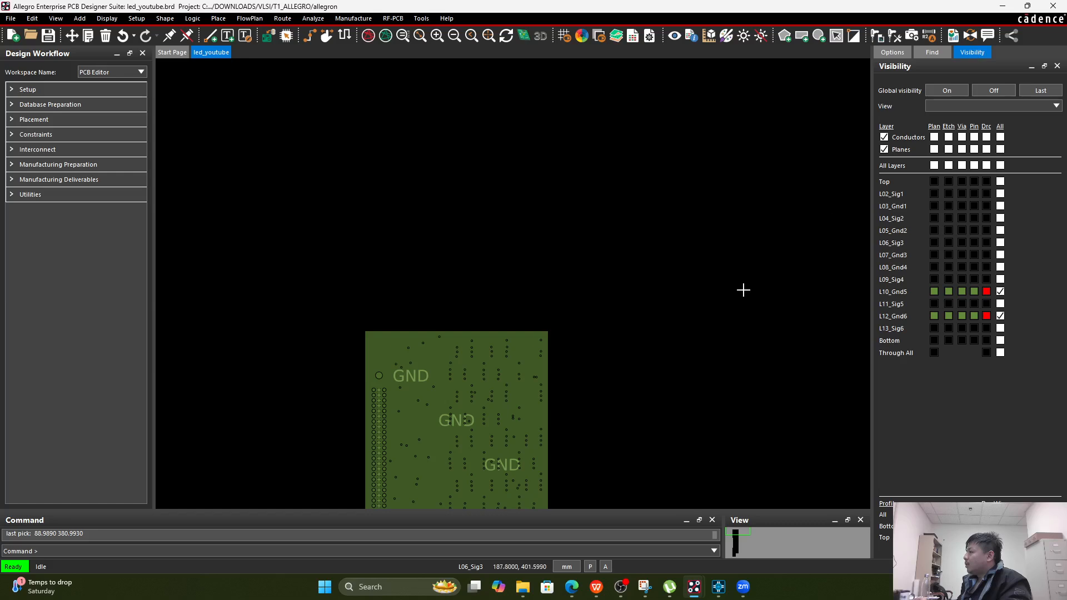
scroll(505, 332, "down", 3)
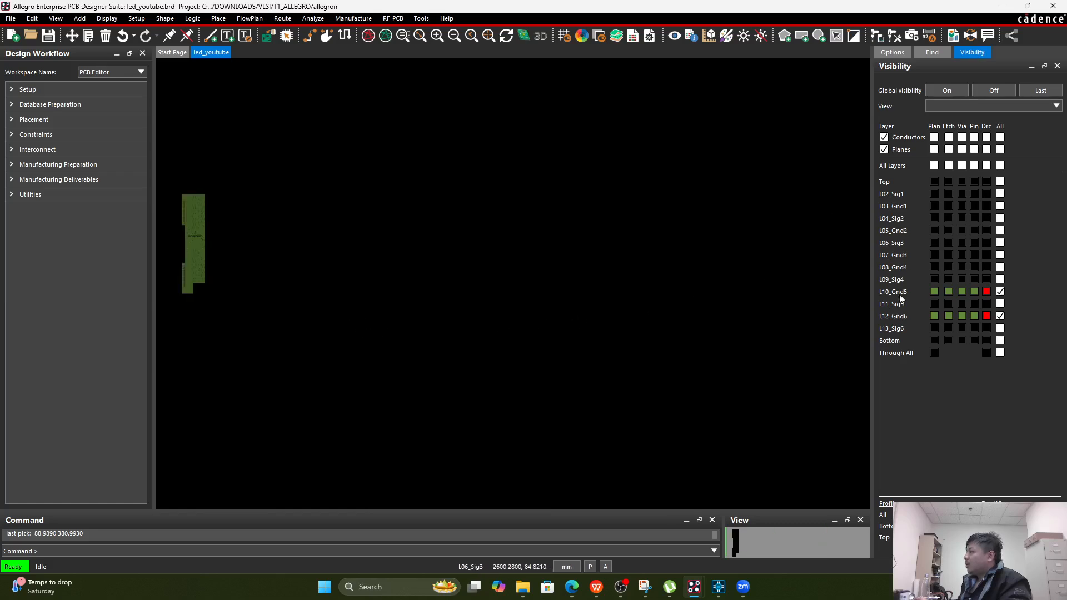
left_click(1000, 291)
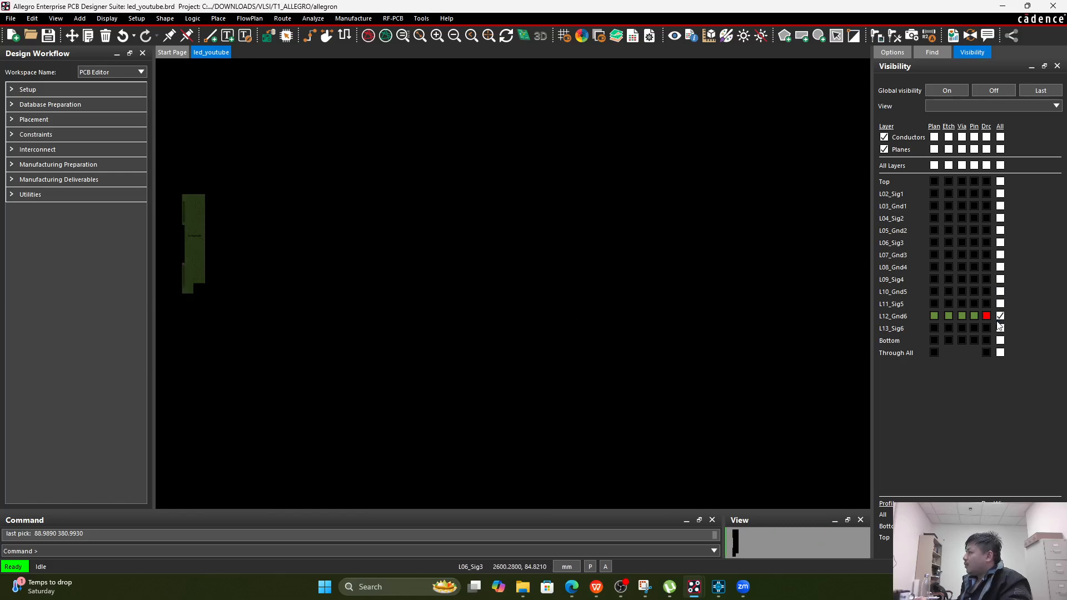
left_click(1000, 316)
left_click(1000, 291)
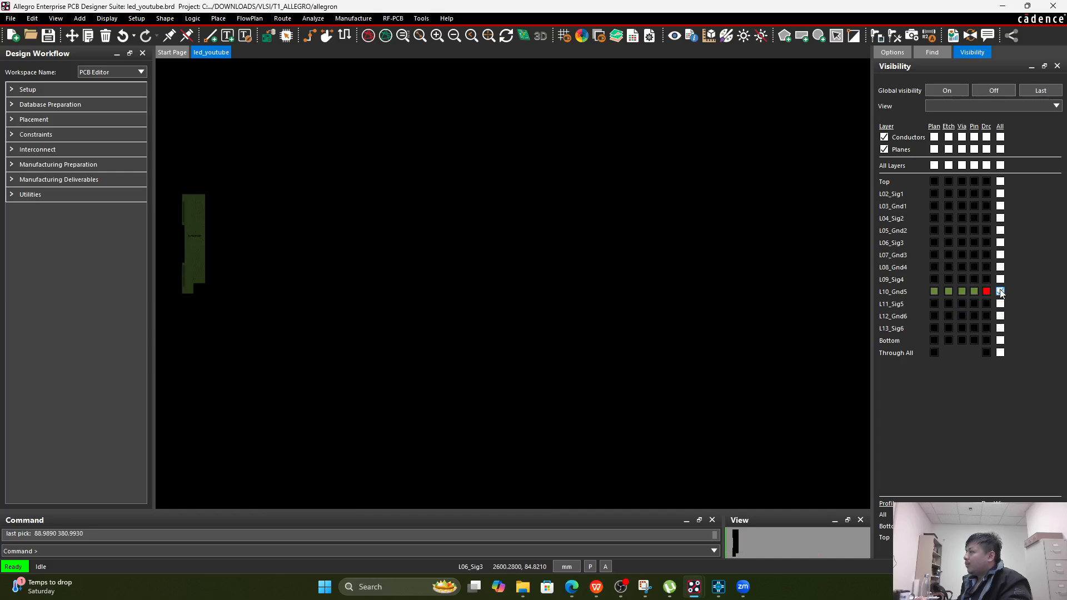
scroll(181, 211, "up", 3)
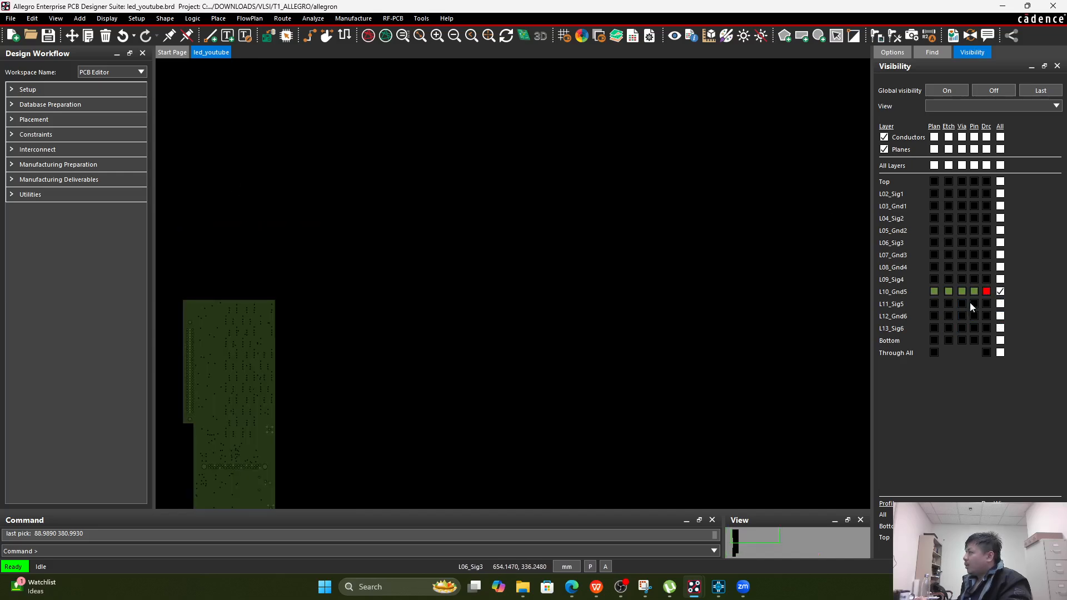
left_click(1001, 291)
Show the L11_Sig5 layer and turn off its DRC markers.
left_click(1000, 304)
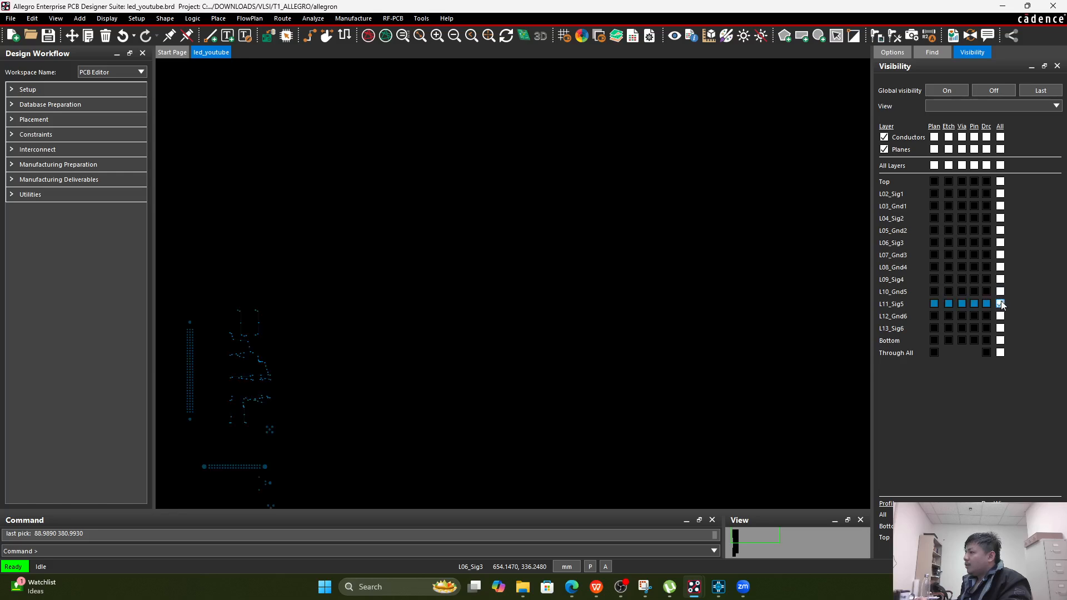
scroll(235, 341, "up", 3)
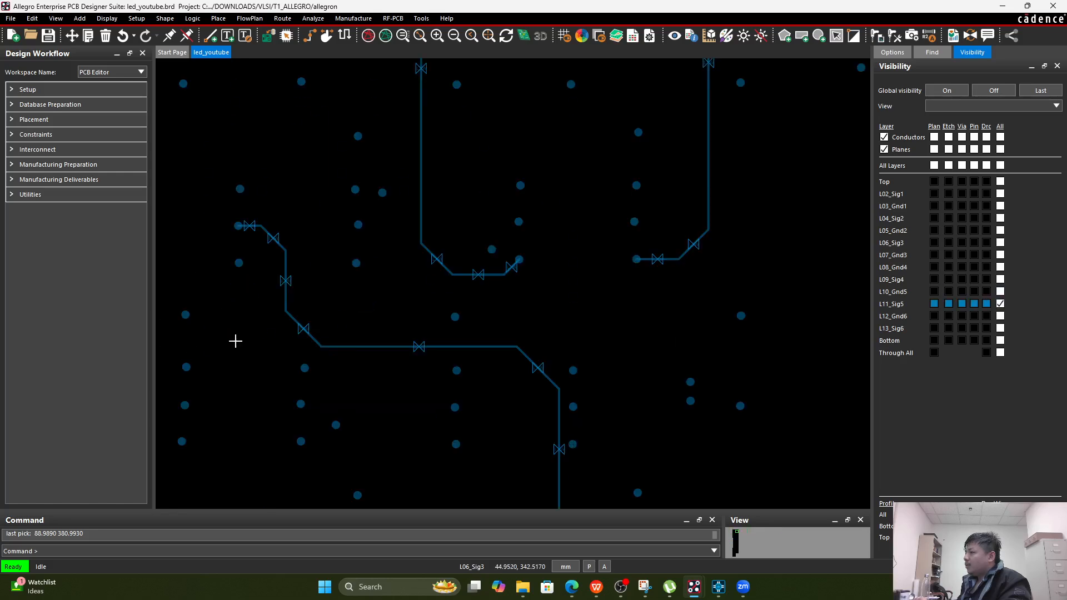
left_click(985, 305)
scroll(536, 316, "down", 4)
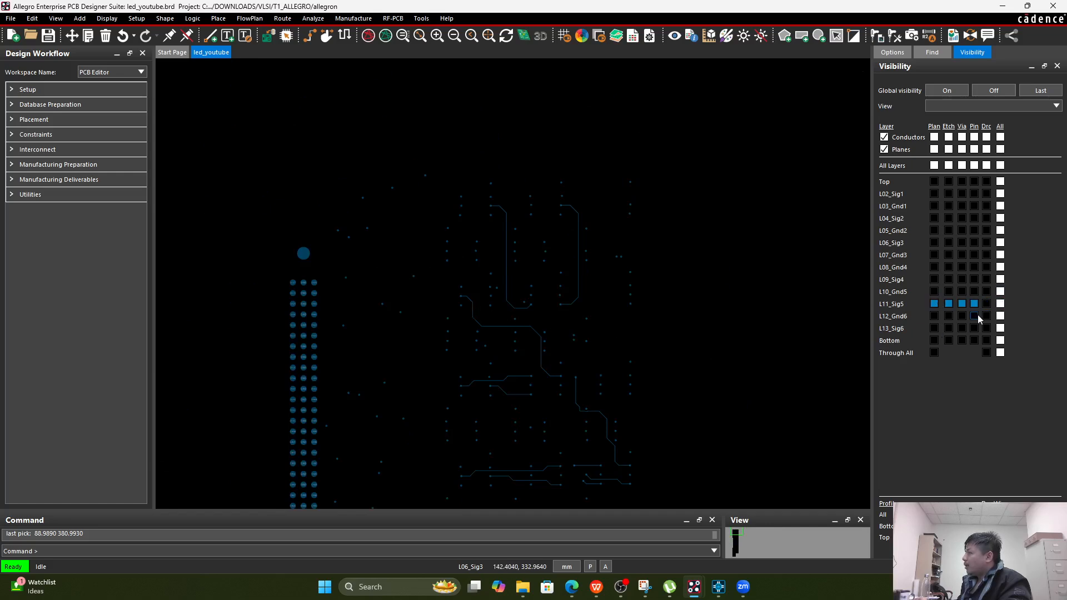
Inspect the L12_Gnd6 plane and the L13_Sig6 traces in turn over L11_Sig5, leaving both hidden.
left_click(1000, 316)
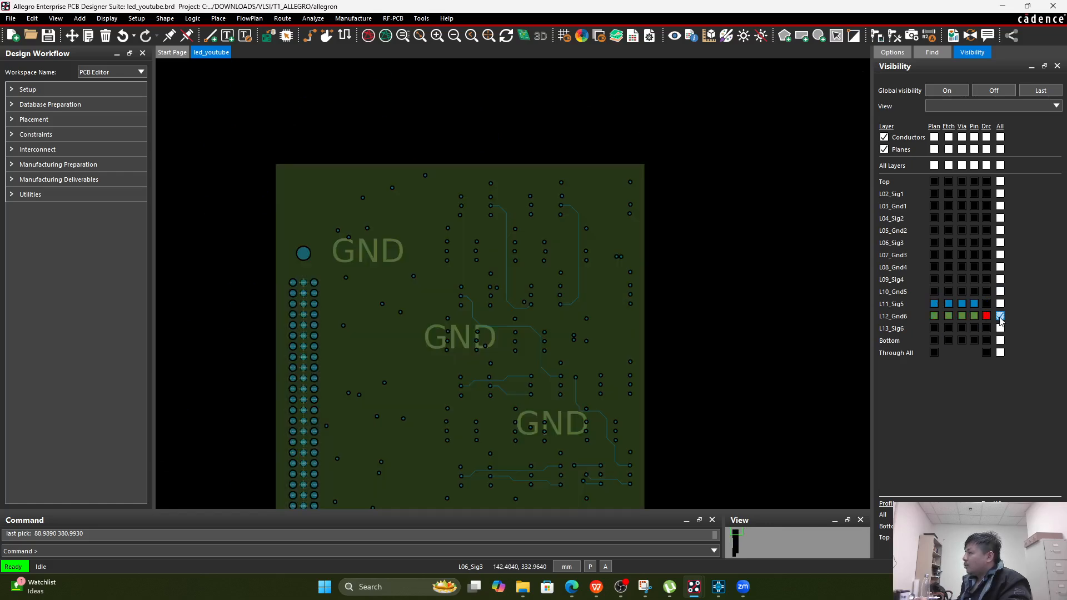
left_click(1001, 317)
left_click(1000, 317)
left_click(1000, 316)
left_click(1001, 328)
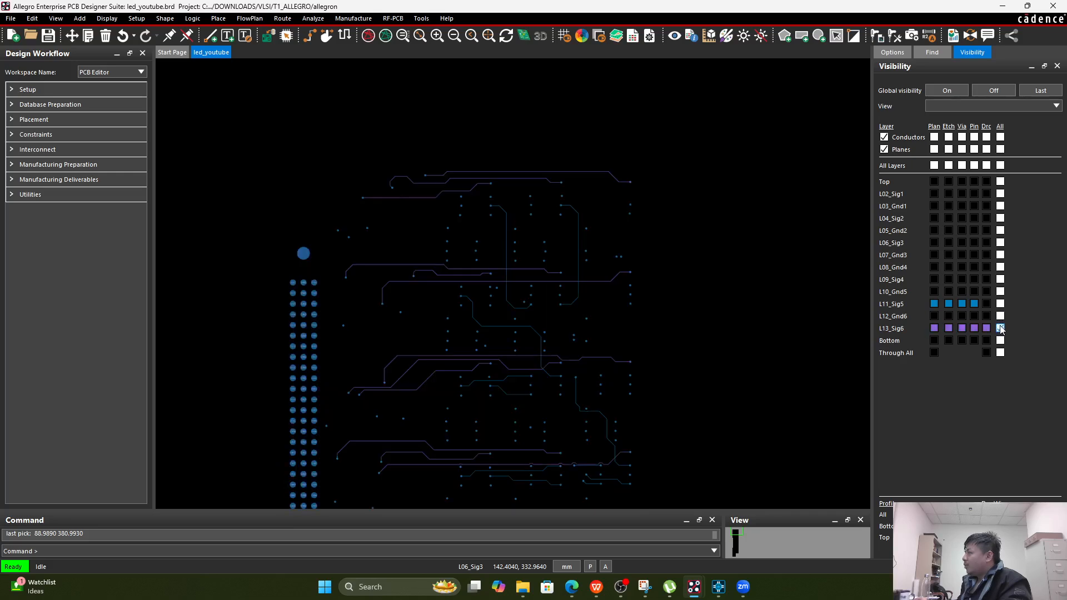
left_click(1000, 329)
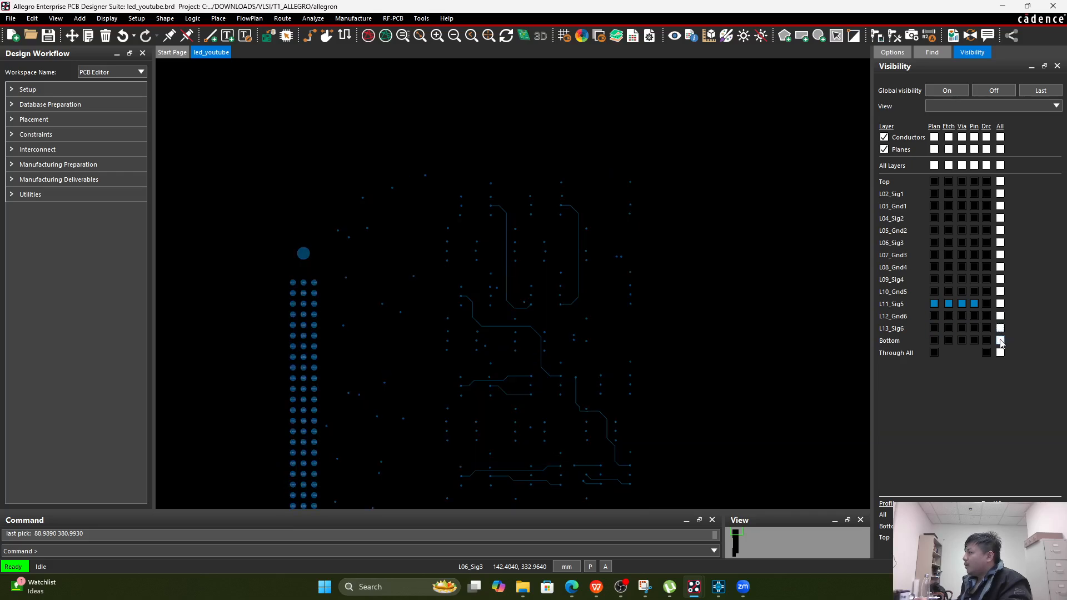
Show the Bottom layer and examine its routing and GND plane around the central connector.
left_click(1000, 340)
scroll(536, 350, "down", 4)
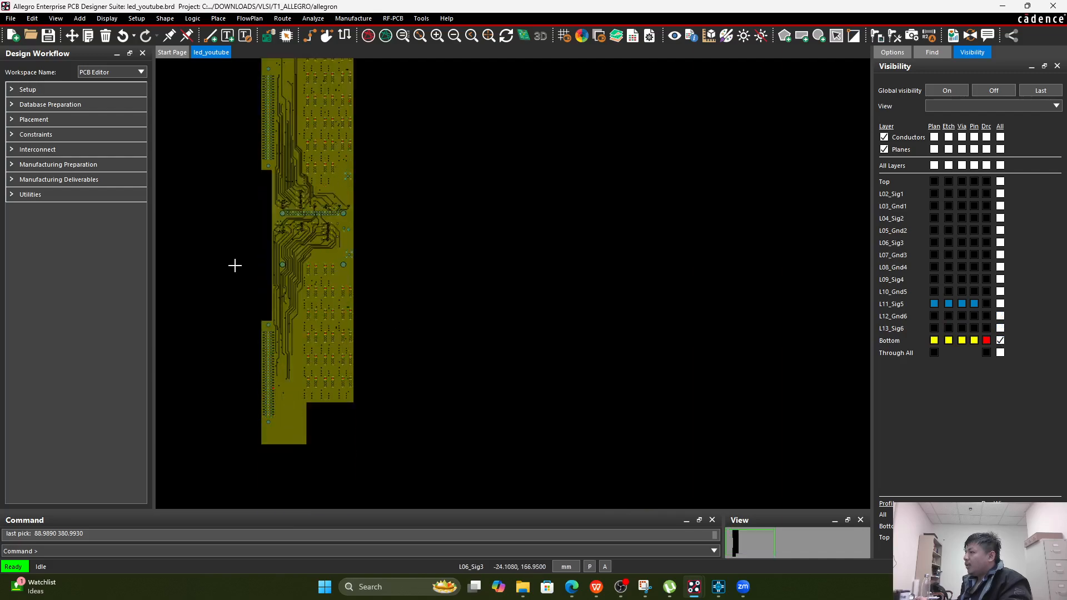
scroll(271, 186, "up", 3)
scroll(354, 212, "up", 2)
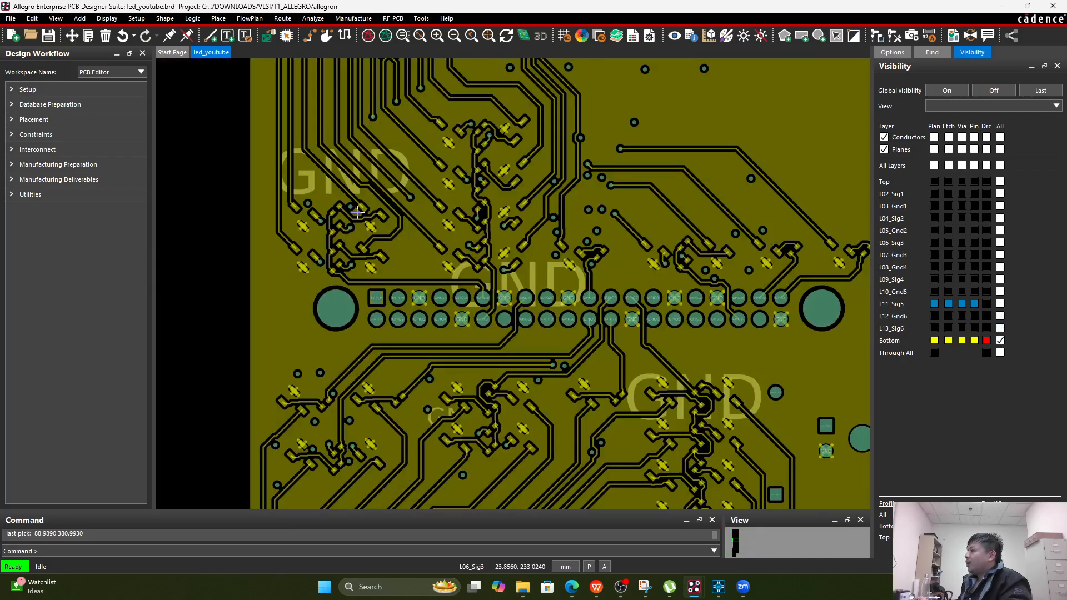
middle_click_drag(505, 180, 398, 216)
scroll(470, 240, "down", 3)
right_click(616, 177)
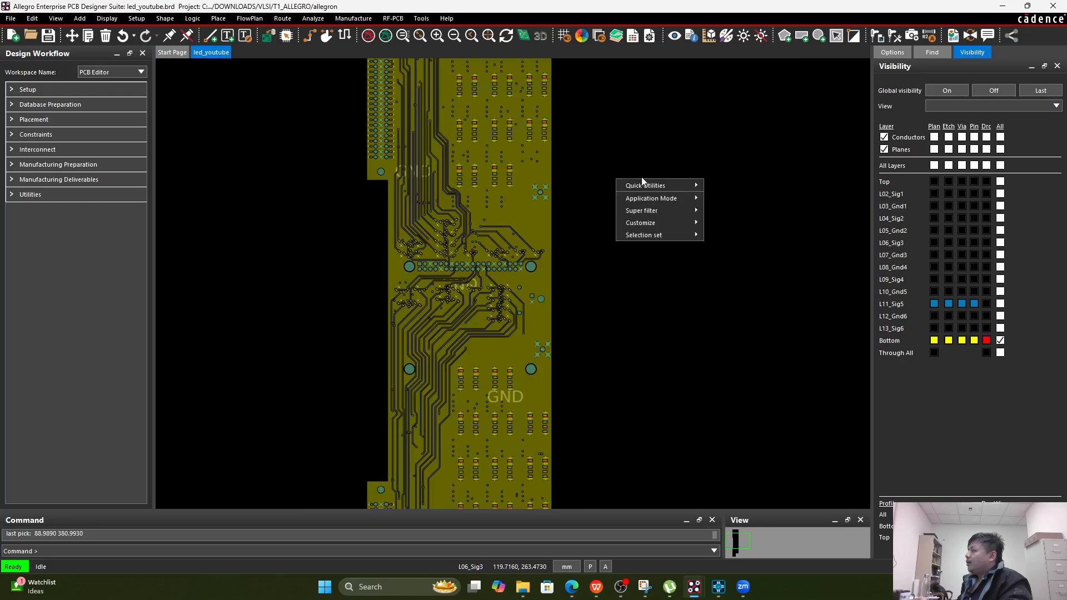
left_click(657, 162)
scroll(638, 217, "down", 2)
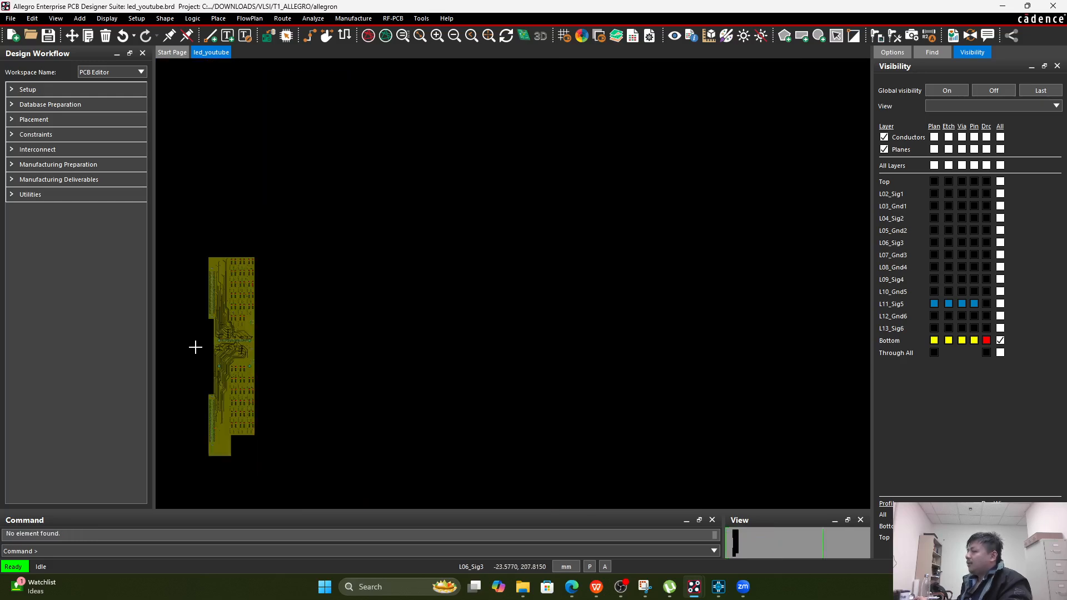
scroll(196, 345, "up", 3)
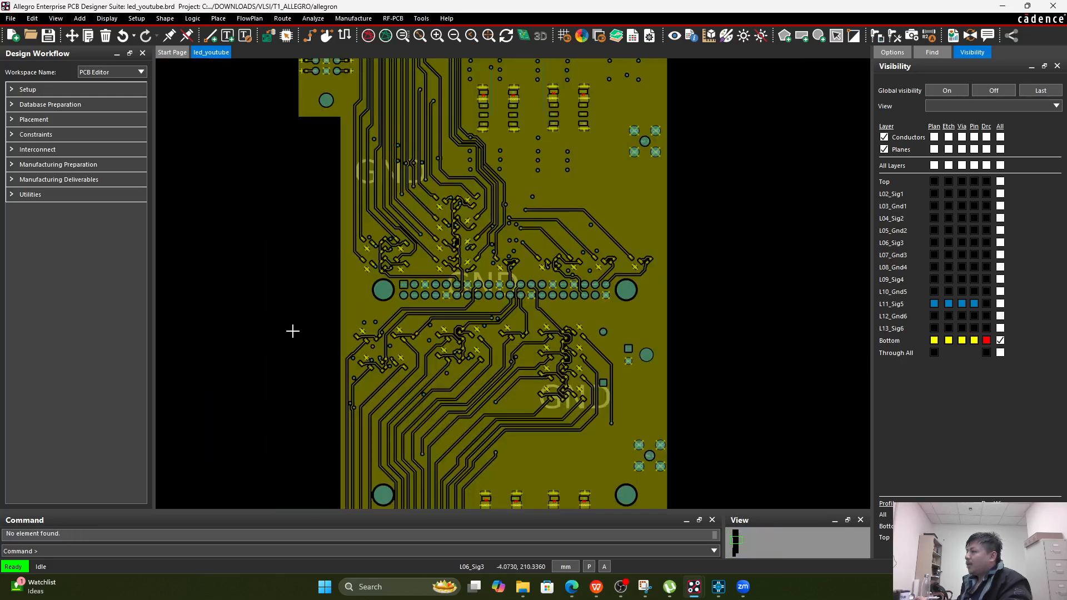
Examine the Bottom layer's traces and vias between the tall vertical connector and the central horizontal connector.
left_click(932, 52)
scroll(437, 305, "down", 1)
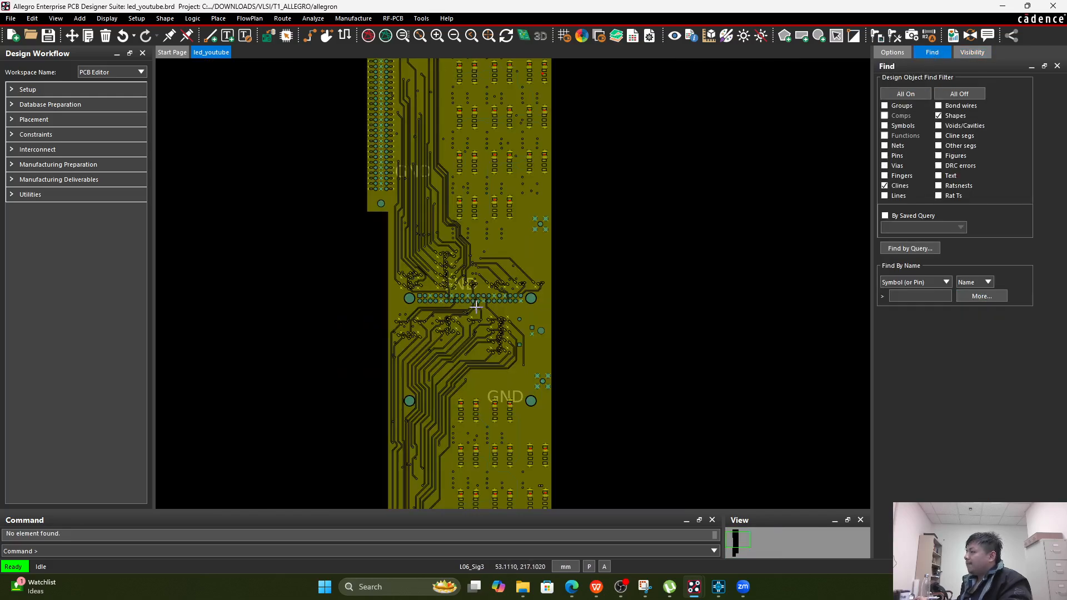
middle_click_drag(437, 306, 455, 312)
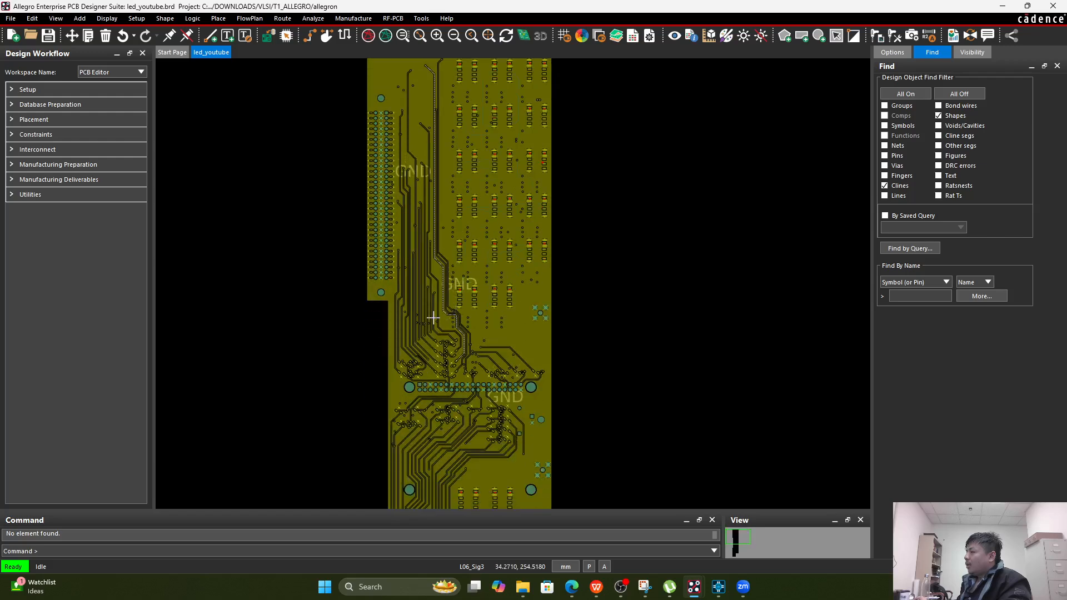
scroll(407, 306, "up", 2)
scroll(440, 306, "down", 2)
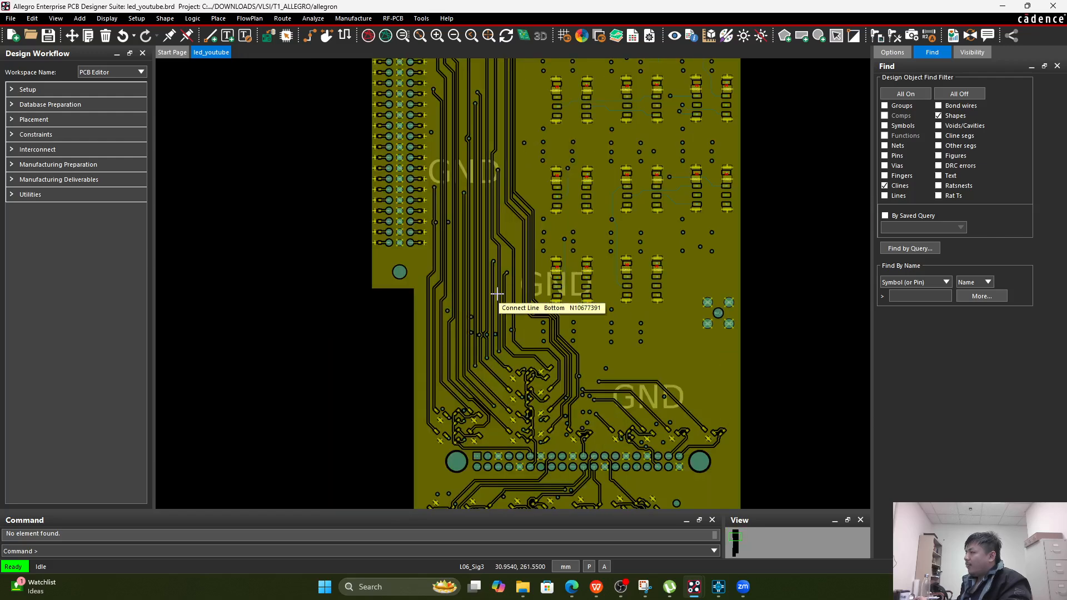
scroll(497, 266, "up", 3)
scroll(710, 227, "down", 1)
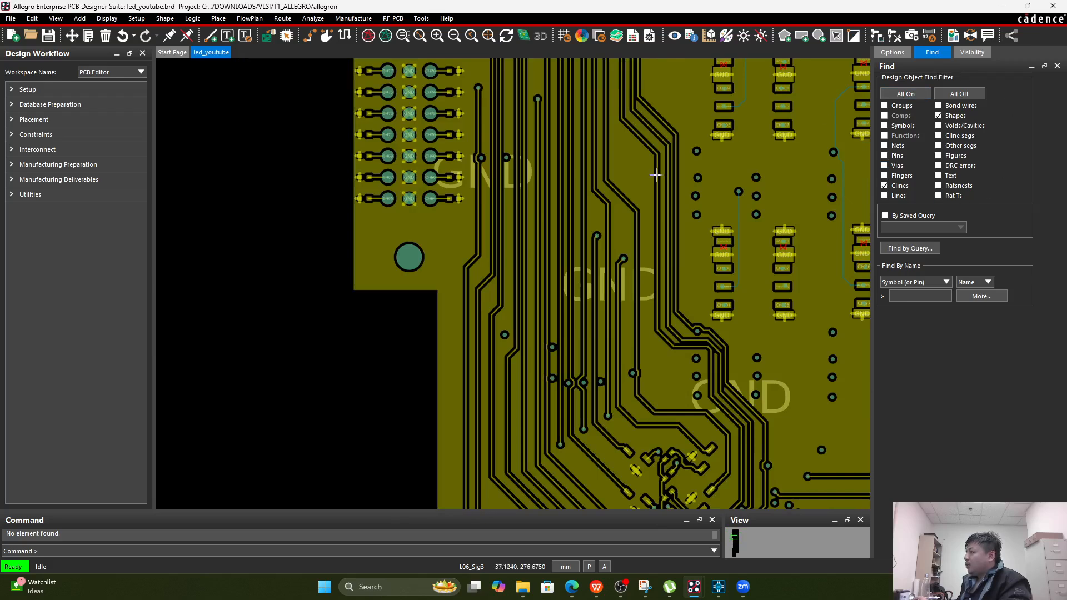
scroll(622, 219, "up", 2)
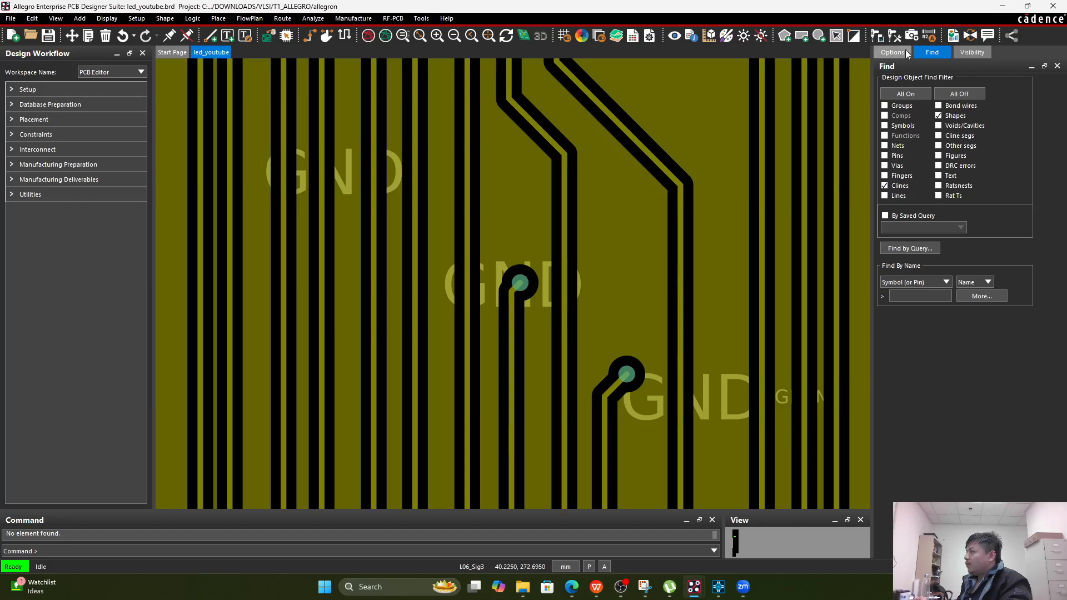
Review the board's layer stackup from TOP to BOTTOM in the Cross-section Editor and close it without changes.
left_click(582, 36)
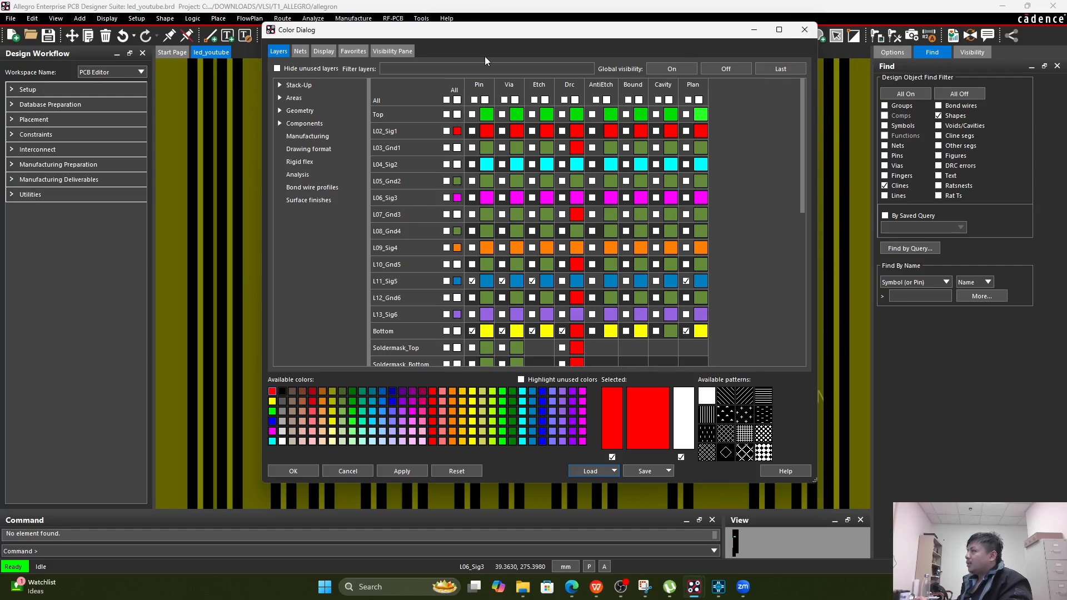
left_click(804, 29)
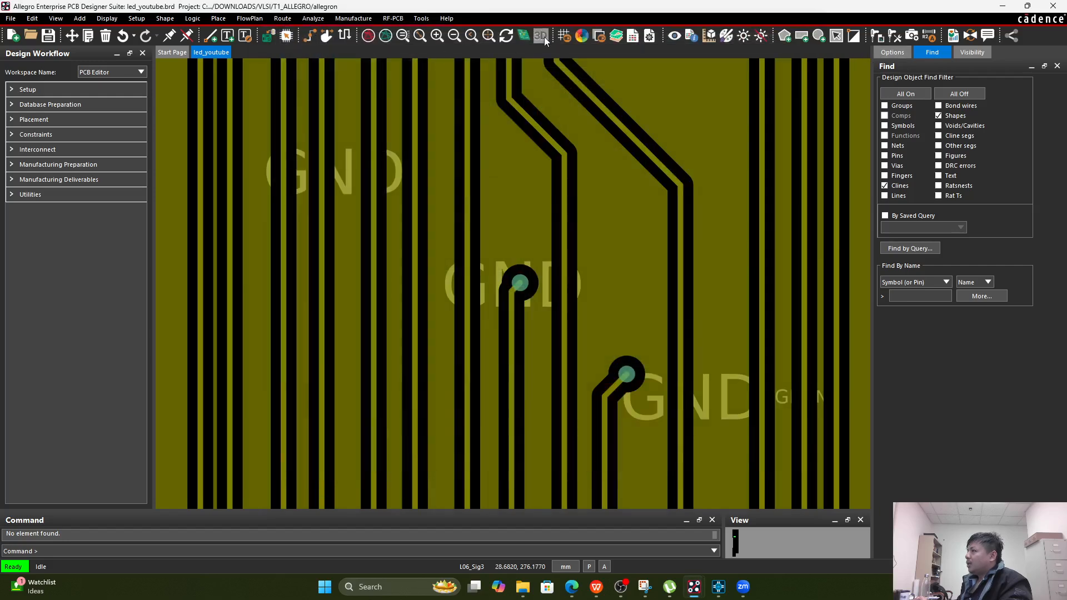
left_click(617, 35)
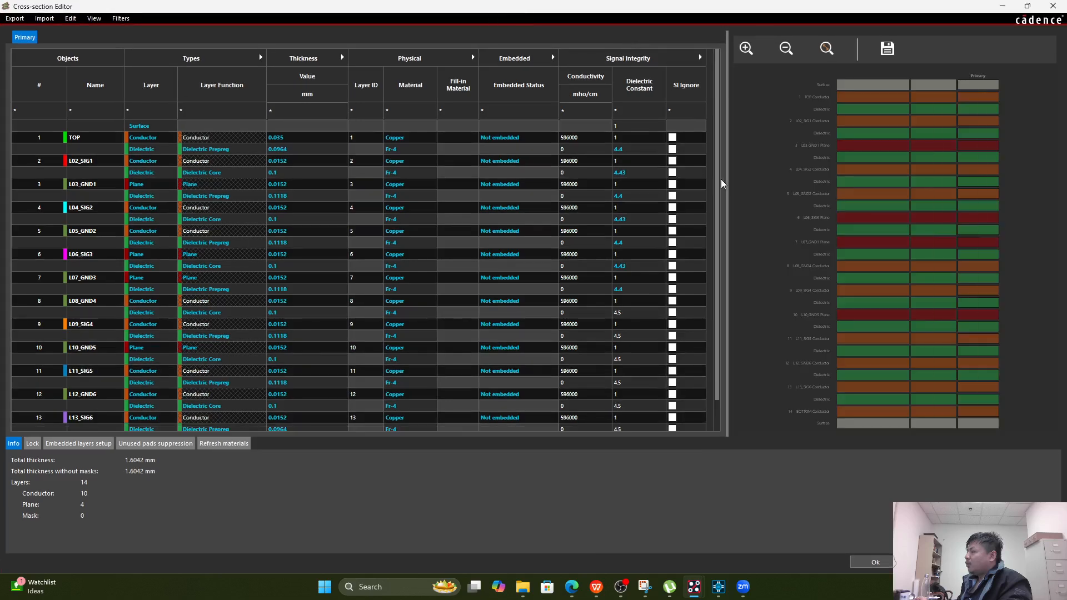
scroll(713, 188, "down", 2)
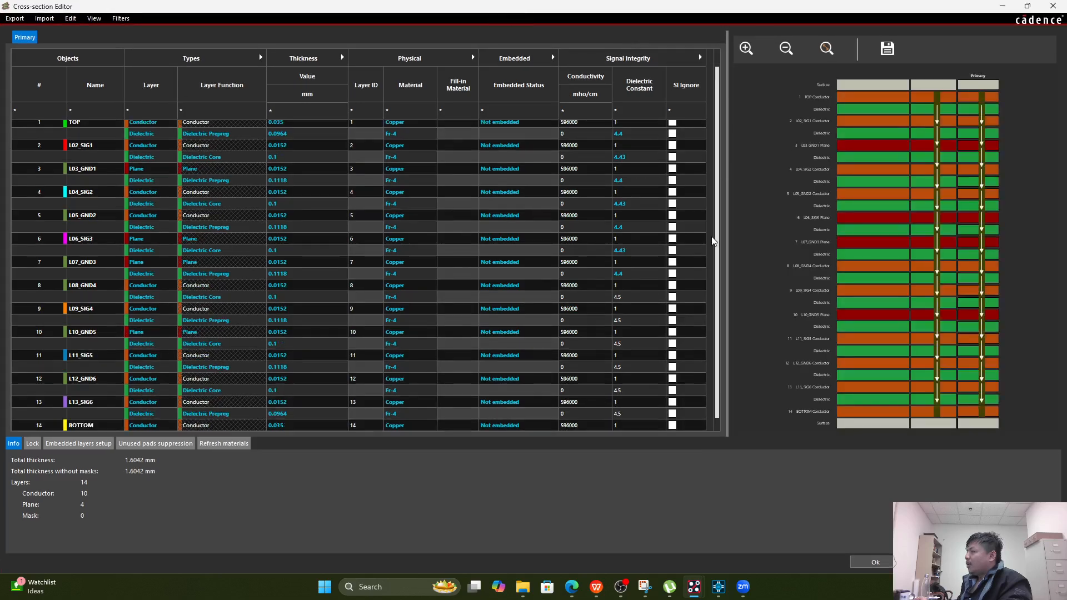
scroll(713, 256, "up", 2)
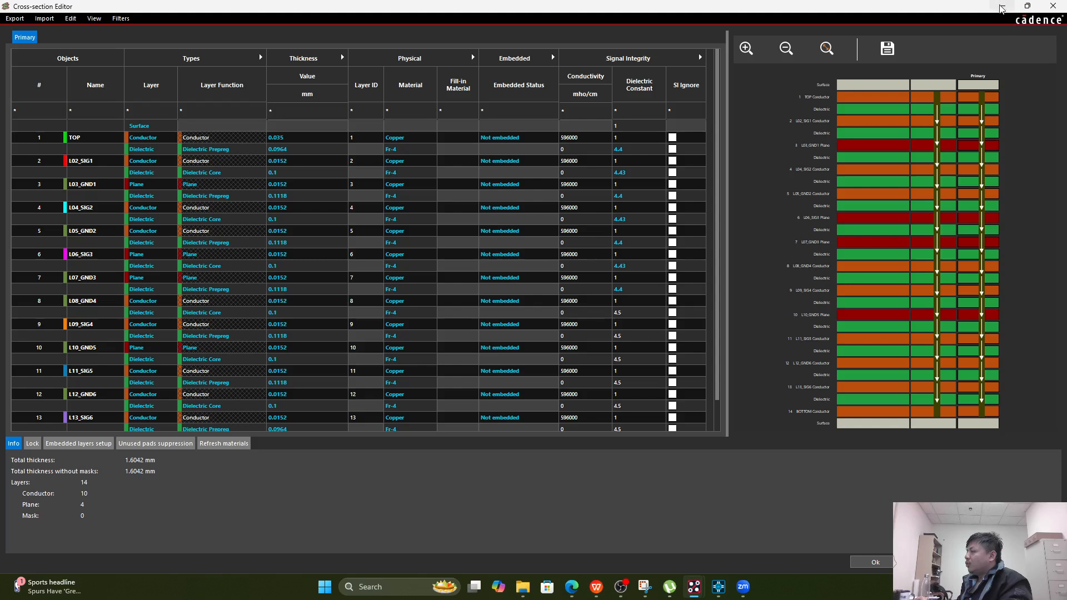
mouse_move(982, 125)
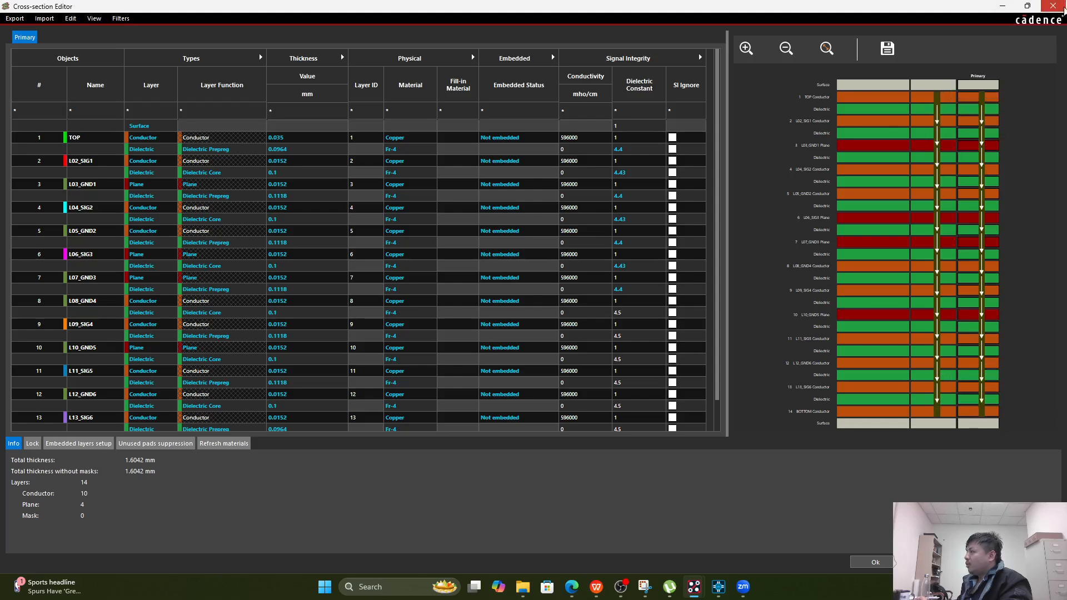
left_click(1053, 6)
Restrict the selection filter to vias only and select the group of vias among the Bottom traces above the central connector.
scroll(636, 210, "down", 3)
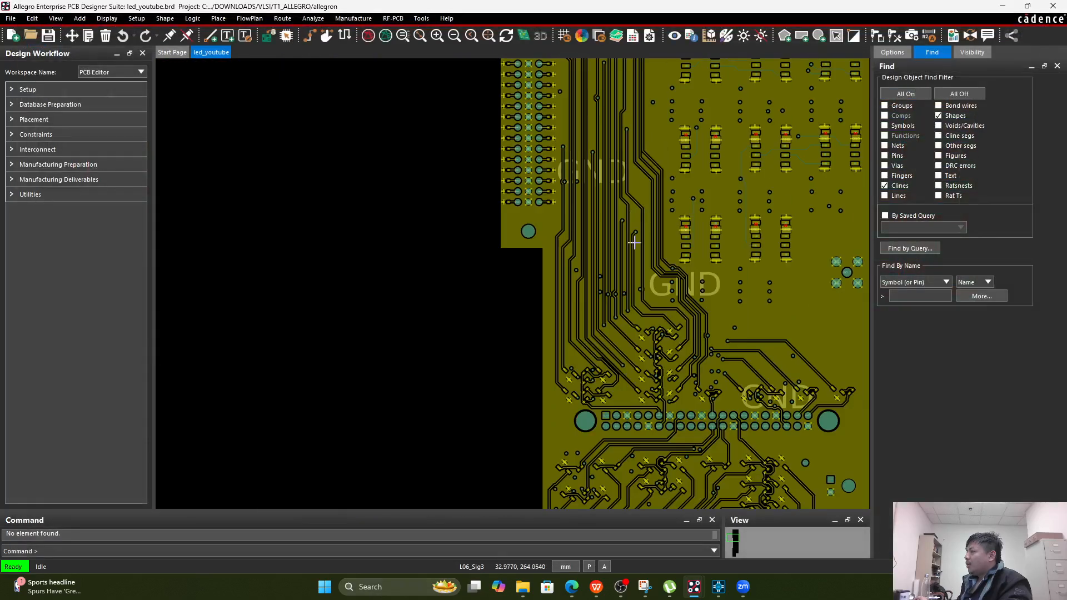
scroll(636, 239, "up", 2)
left_click(960, 94)
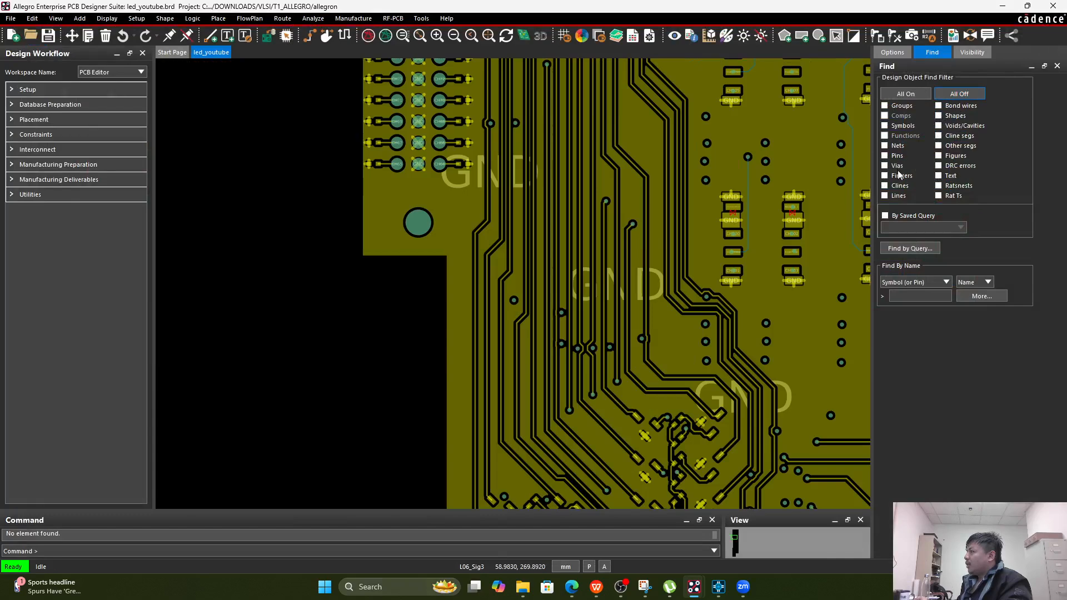
scroll(499, 338, "up", 1)
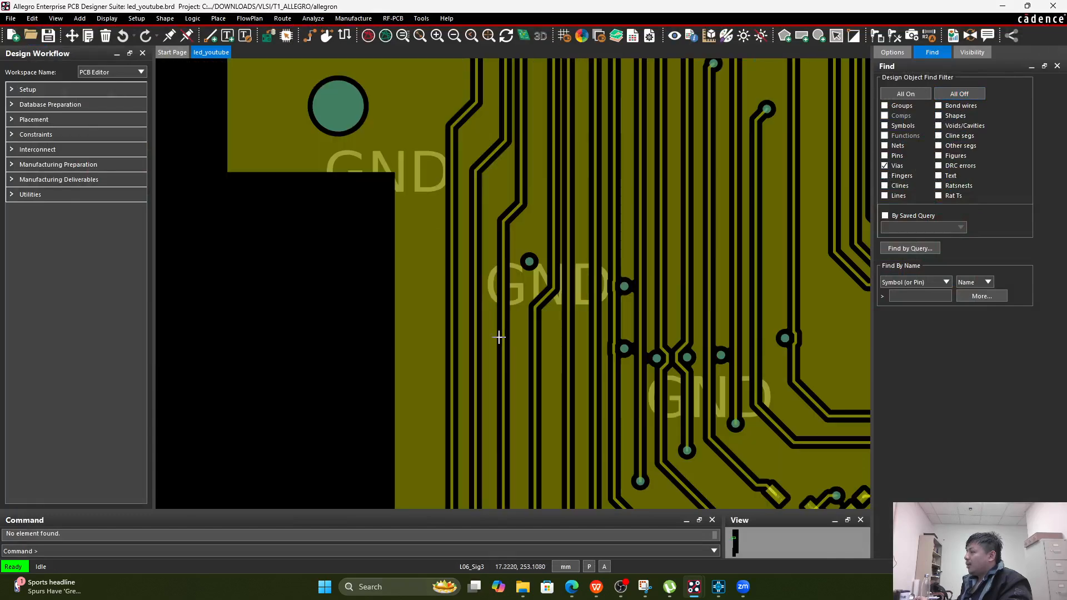
scroll(518, 272, "down", 1)
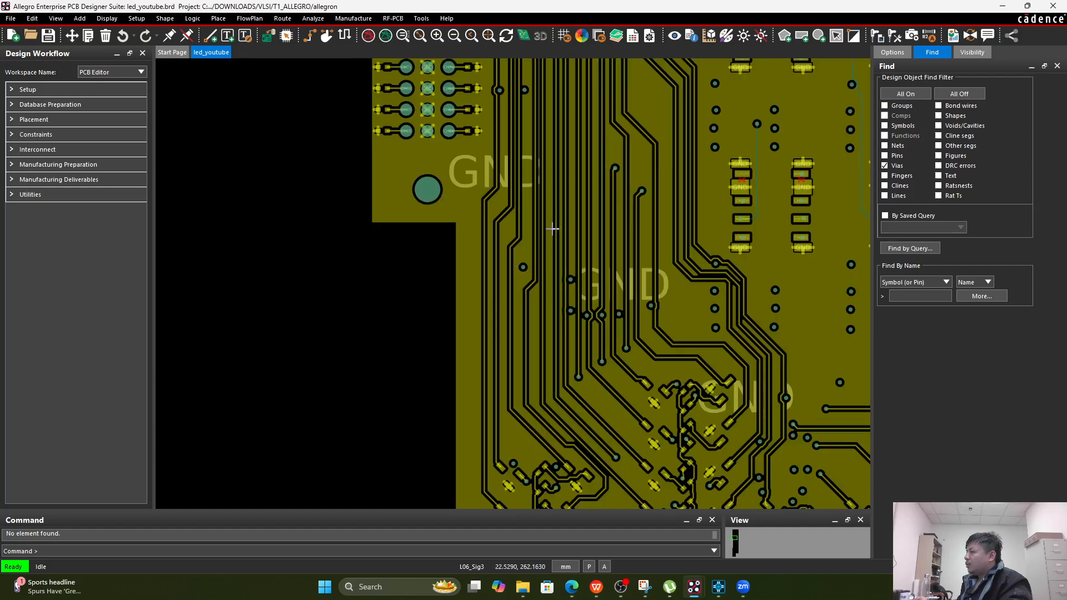
left_click_drag(553, 229, 643, 330)
Hide the Bottom layer and examine the traces and vias on L11_Sig5 beside the tall connector.
left_click(957, 53)
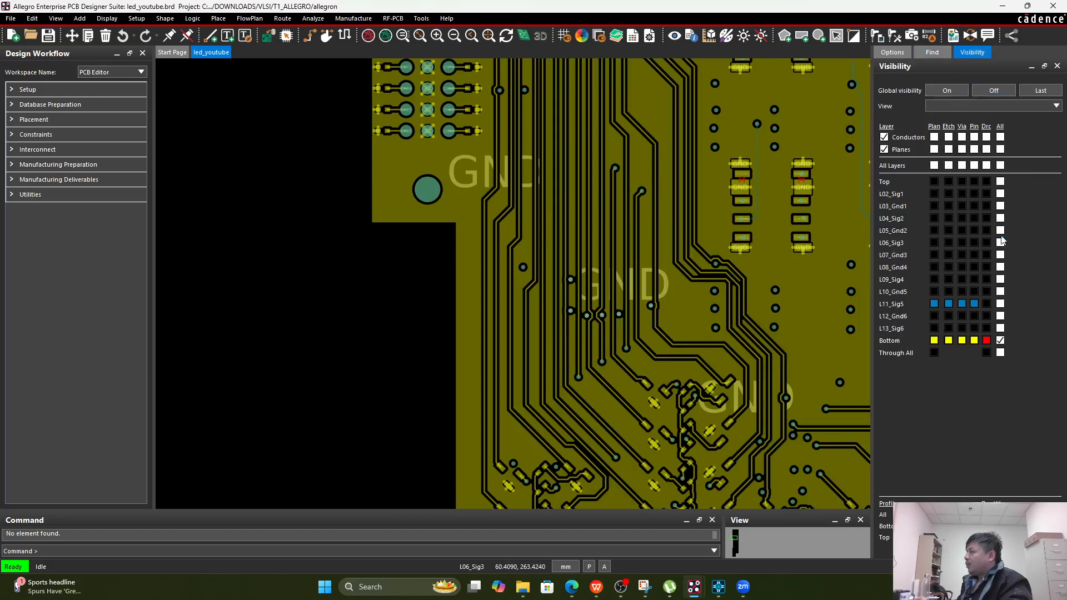
left_click(1000, 340)
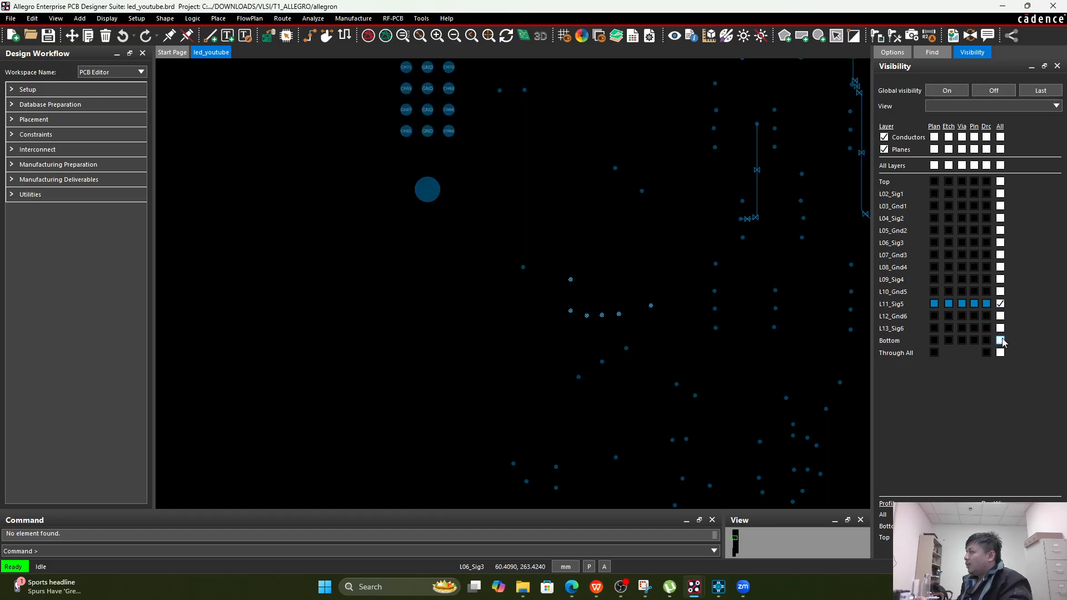
scroll(523, 302, "down", 1)
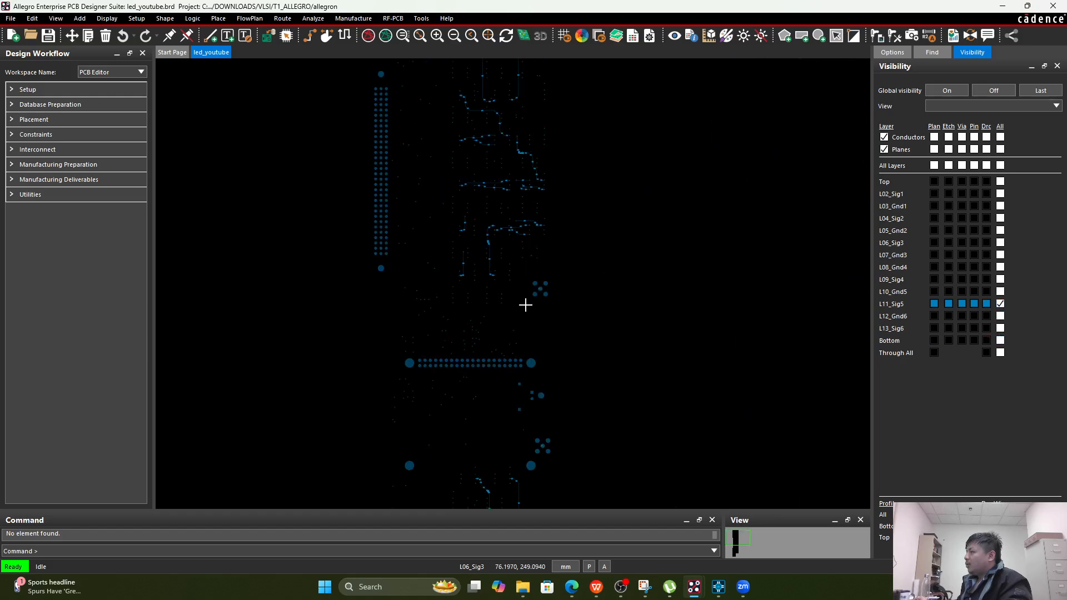
scroll(439, 109, "up", 1)
scroll(444, 114, "down", 1)
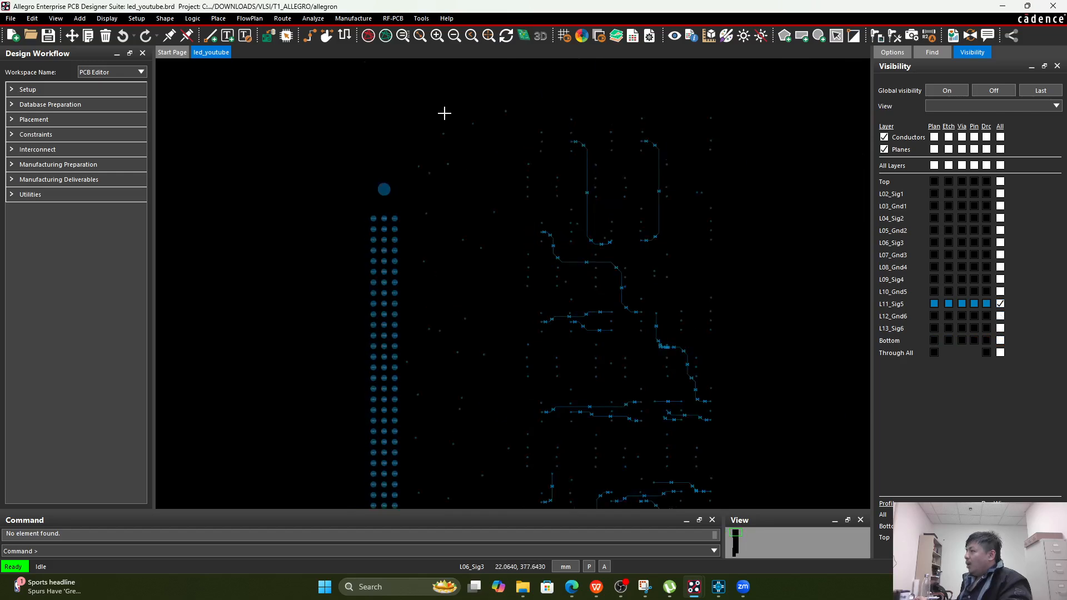
scroll(500, 166, "down", 1)
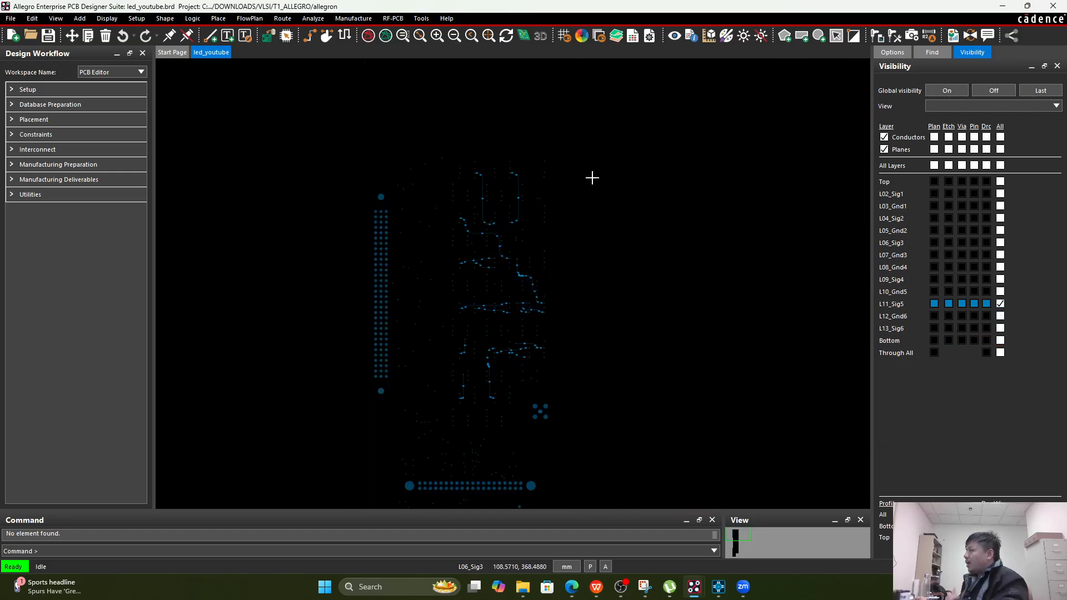
scroll(456, 222, "up", 2)
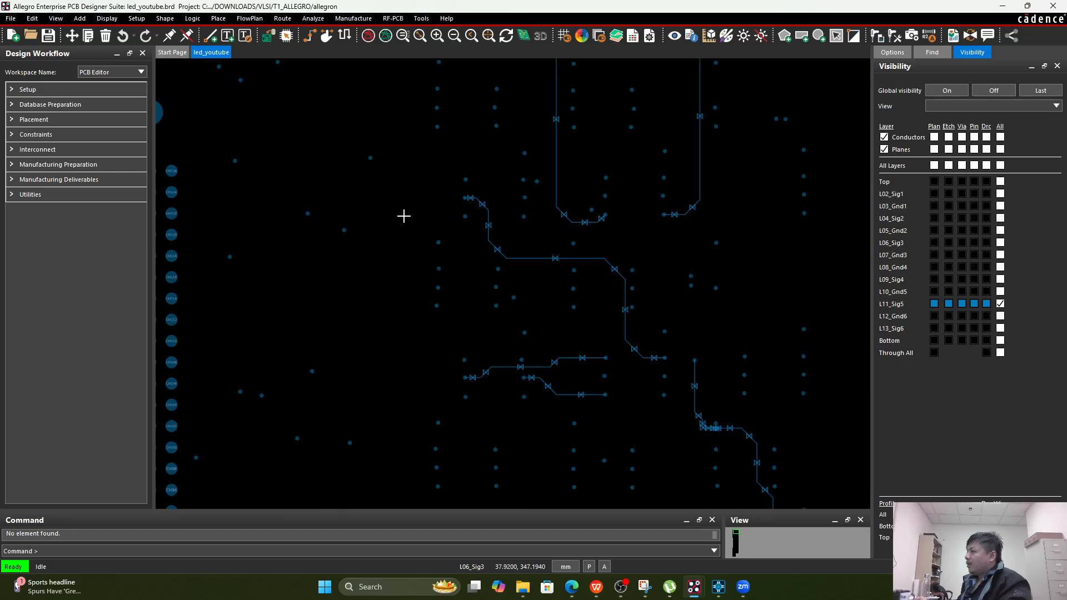
Select vias beside the upper L11_Sig5 traces, first as a group and then individually, to identify their padstack.
left_click_drag(404, 216, 524, 340)
scroll(431, 288, "up", 2)
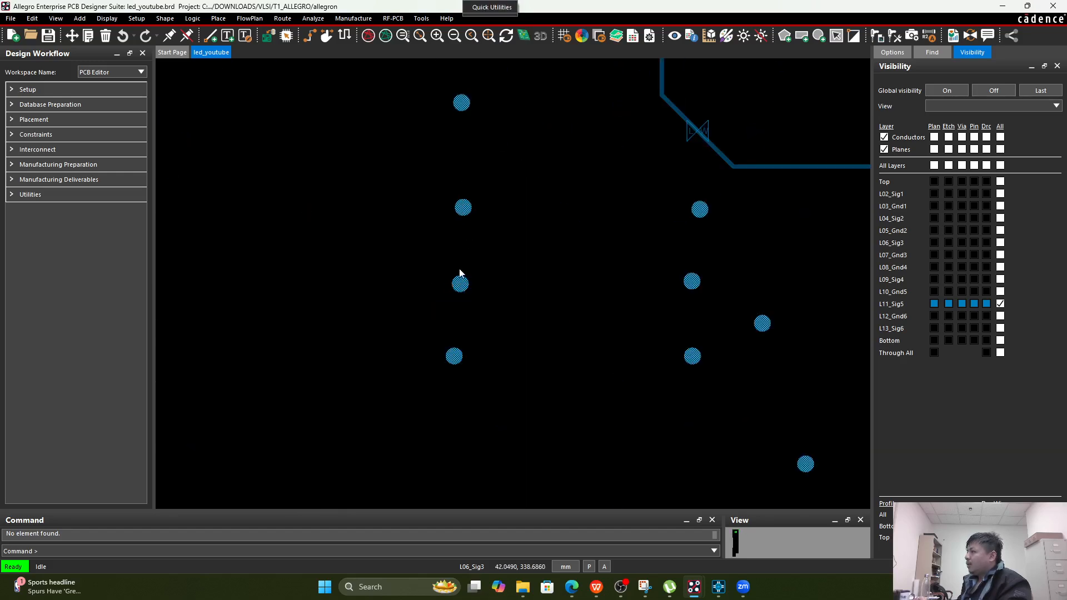
left_click(461, 286)
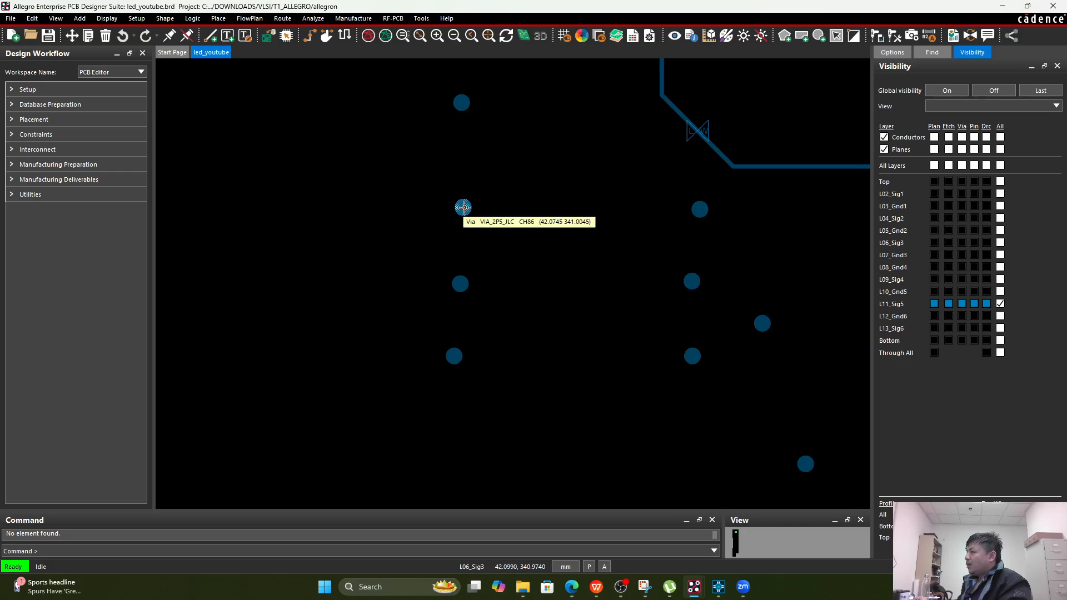
scroll(463, 209, "down", 3)
scroll(462, 153, "up", 5)
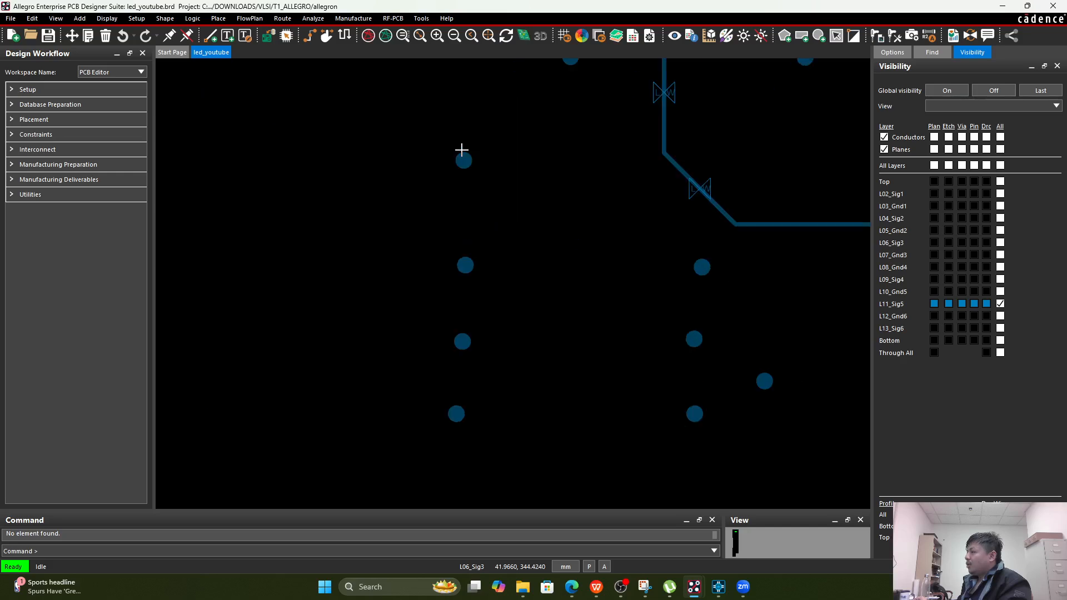
left_click(469, 172)
scroll(471, 180, "down", 3)
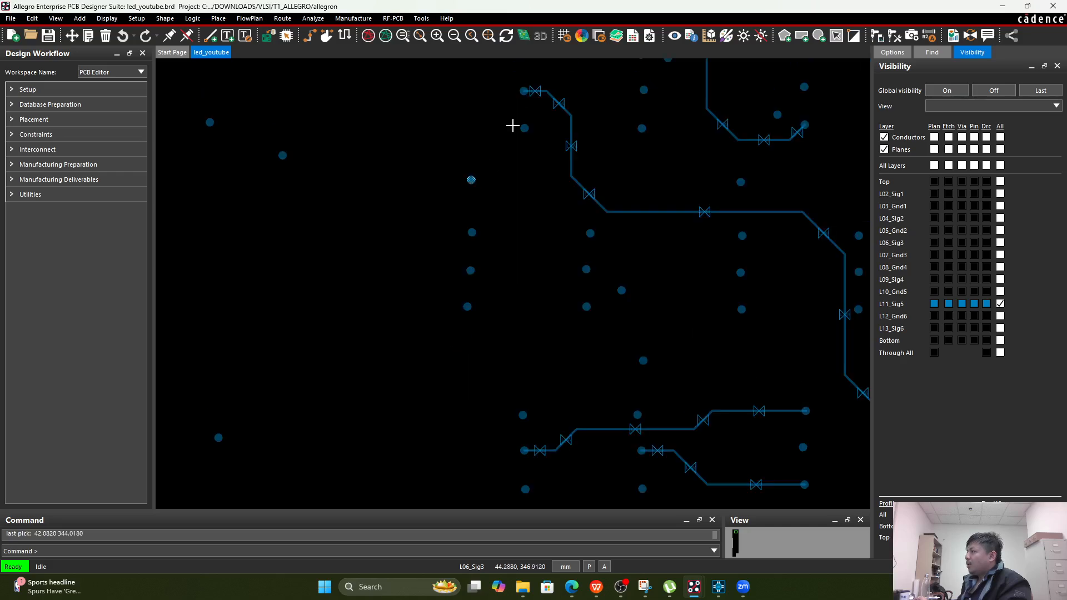
Open the VIA_2P5_JLC design padstack in the Padstack Editor, inspect its pads on every layer, and close it.
left_click(356, 19)
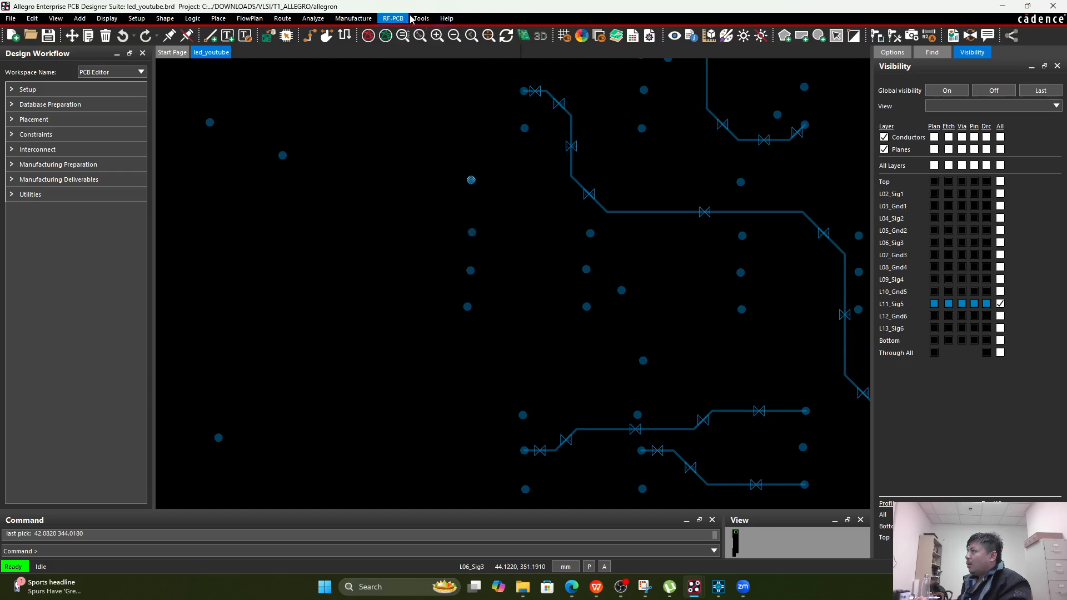
mouse_move(418, 24)
mouse_move(489, 45)
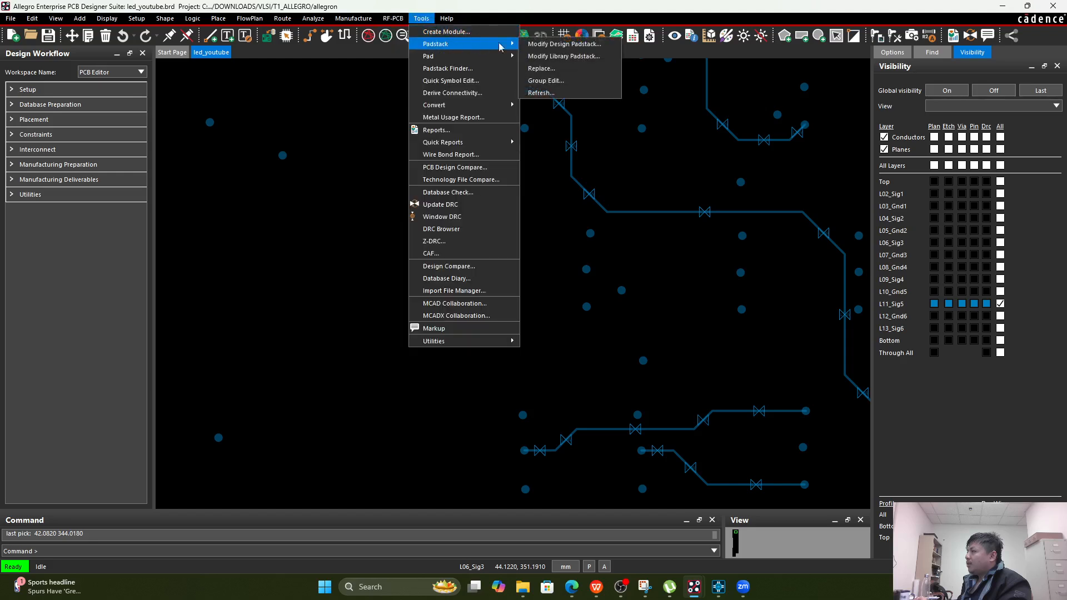
left_click(577, 50)
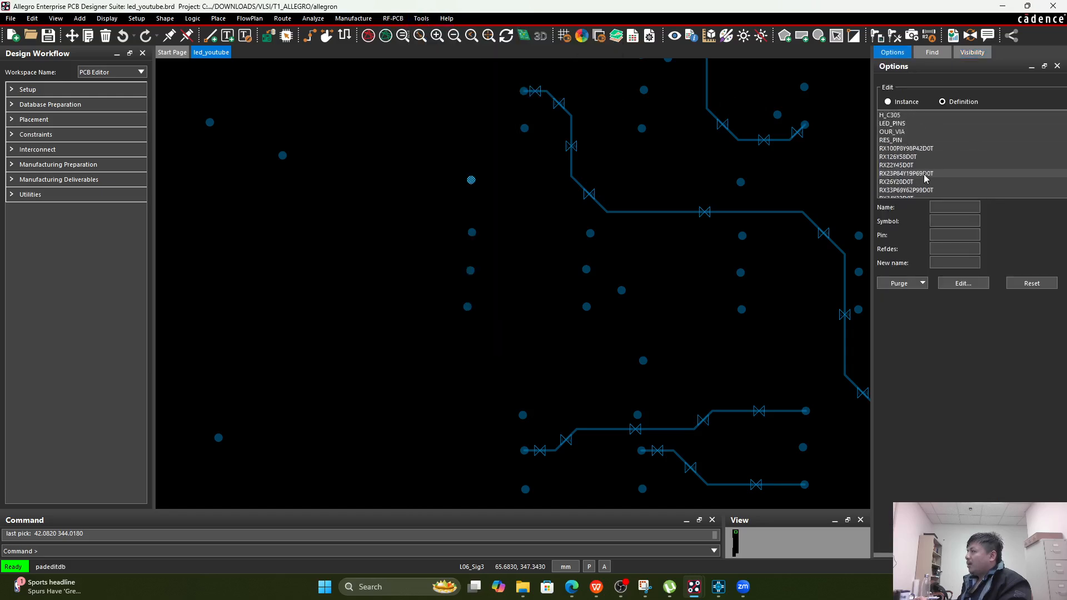
scroll(926, 178, "down", 2)
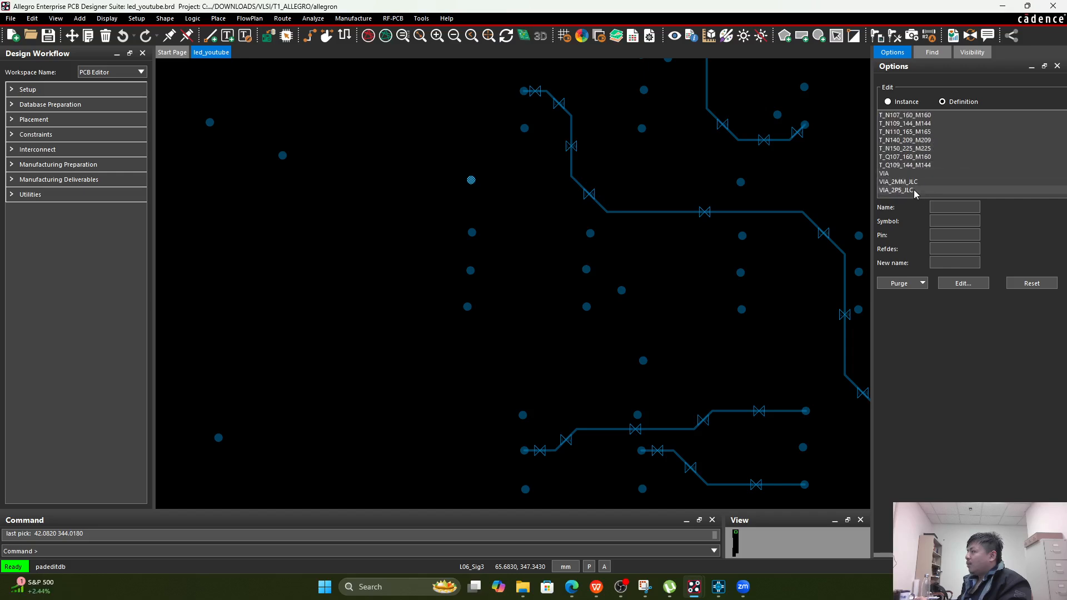
double_click(906, 190)
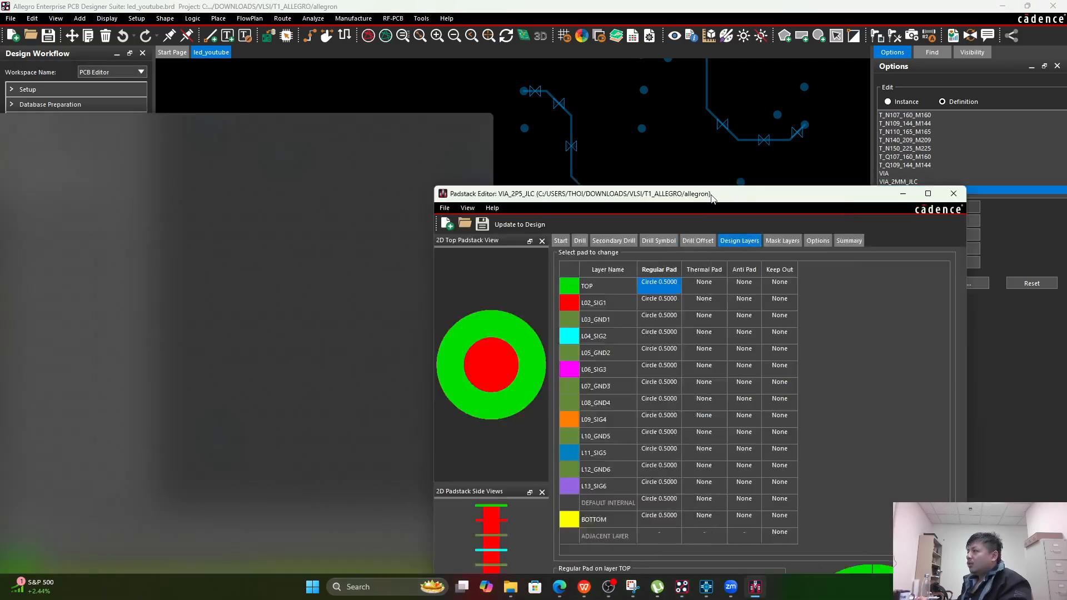
left_click_drag(709, 194, 667, 2)
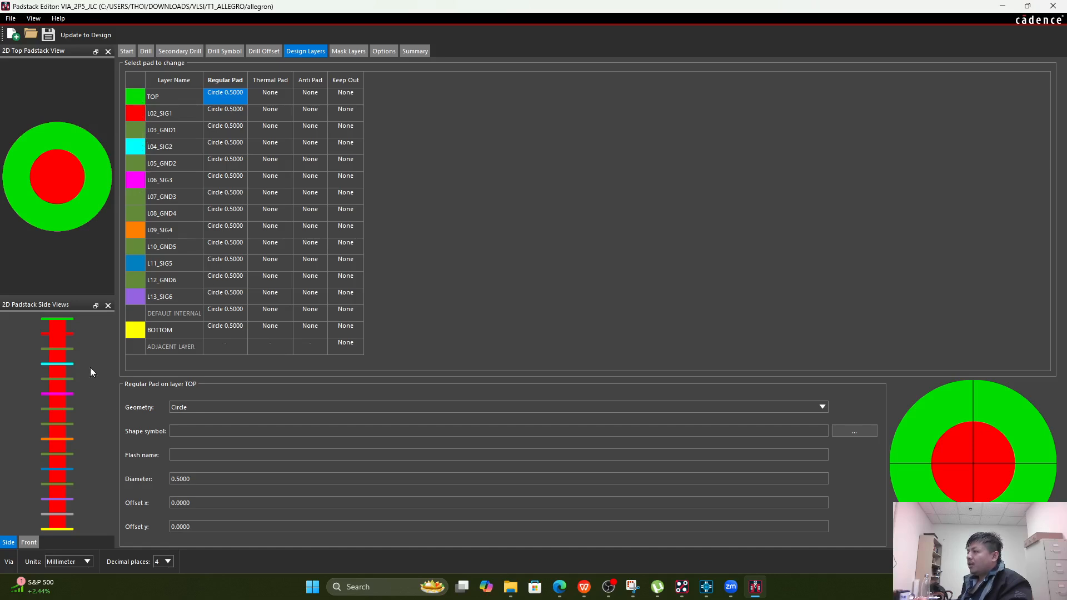
double_click(615, 6)
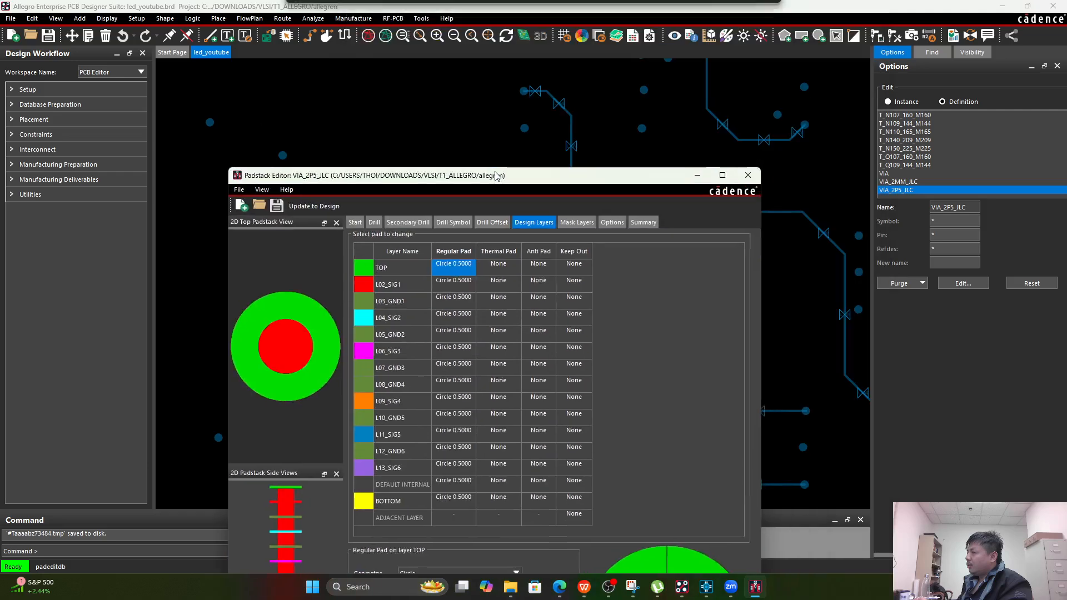
left_click(741, 186)
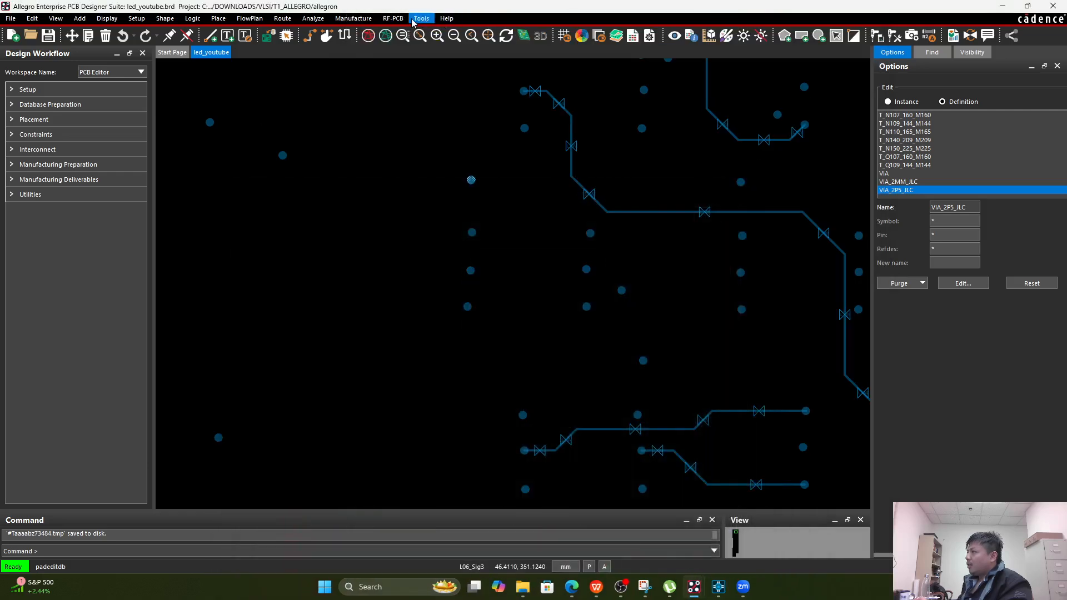
Refresh all padstacks in the board design and close the Refresh Padstacks dialog.
left_click(393, 18)
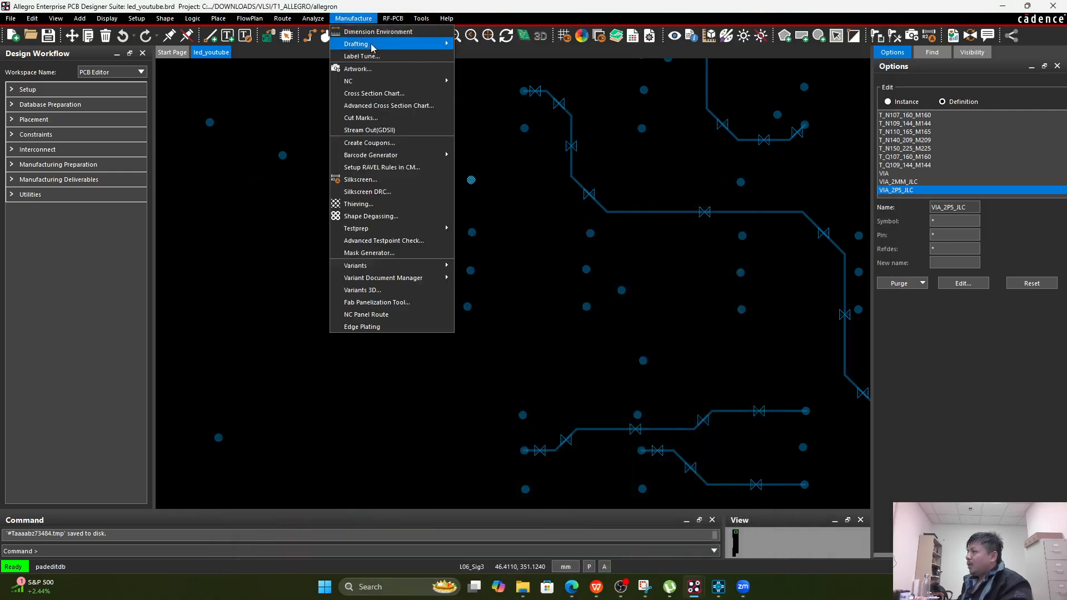
mouse_move(421, 18)
mouse_move(435, 44)
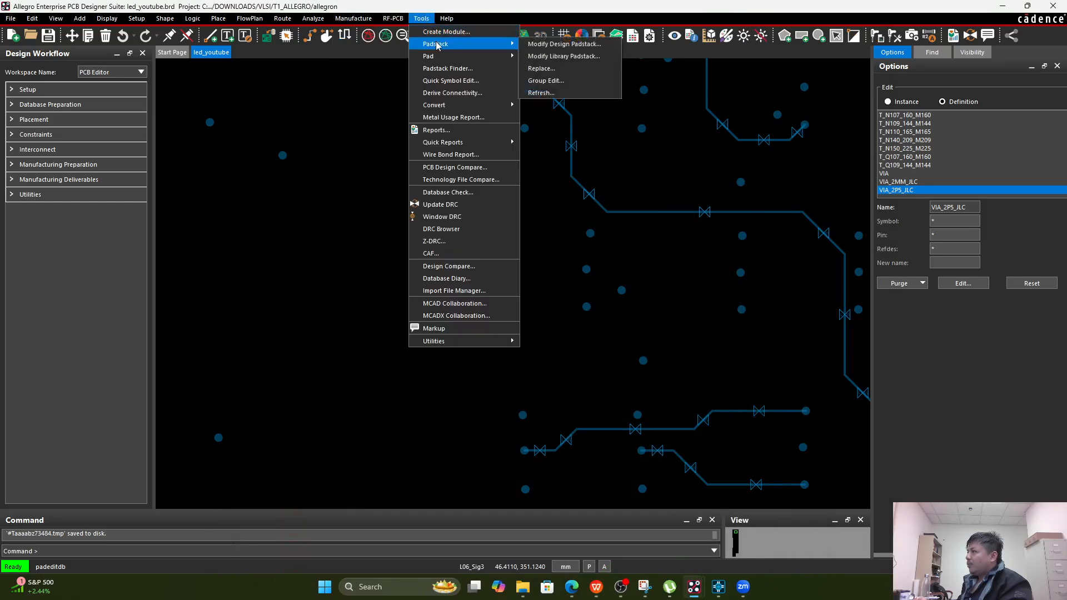
left_click(547, 95)
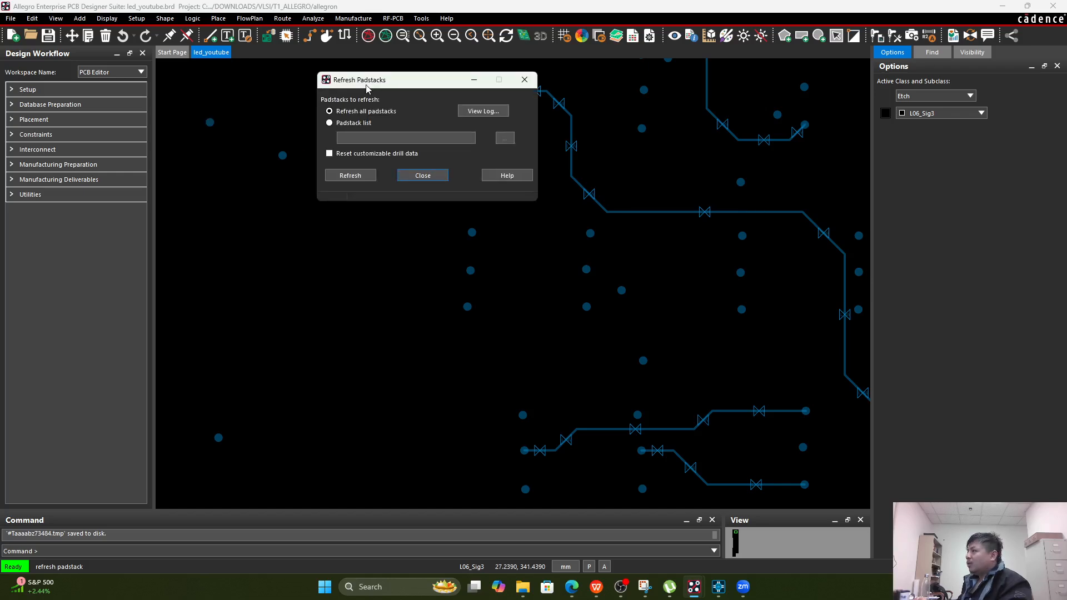
left_click(357, 174)
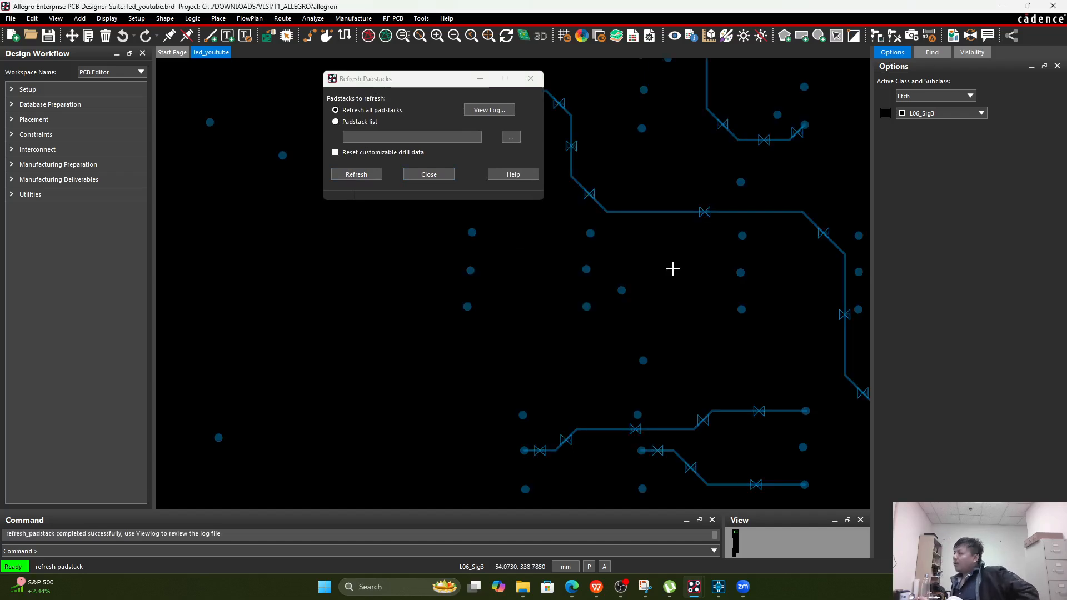
left_click(531, 78)
Save the board design under its existing file name, led_youtube.brd.
scroll(522, 269, "down", 5)
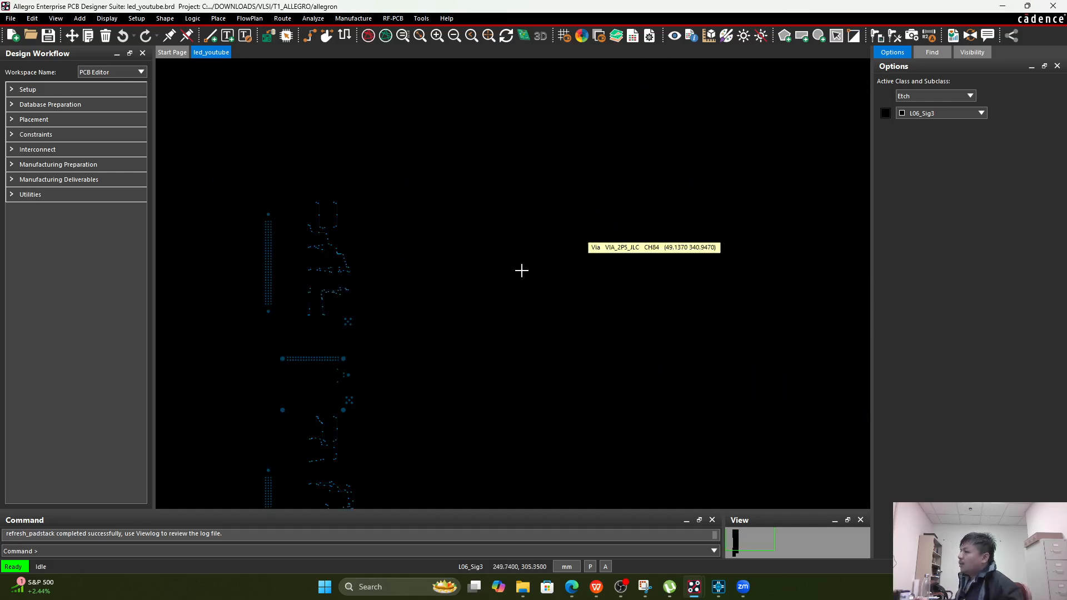
left_click(48, 35)
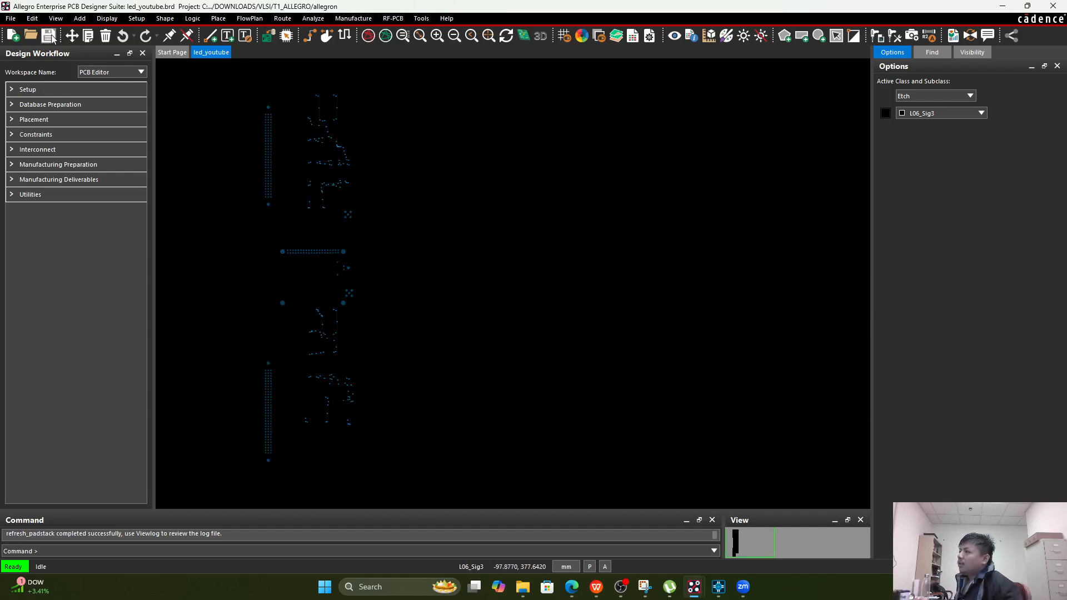
left_click(594, 306)
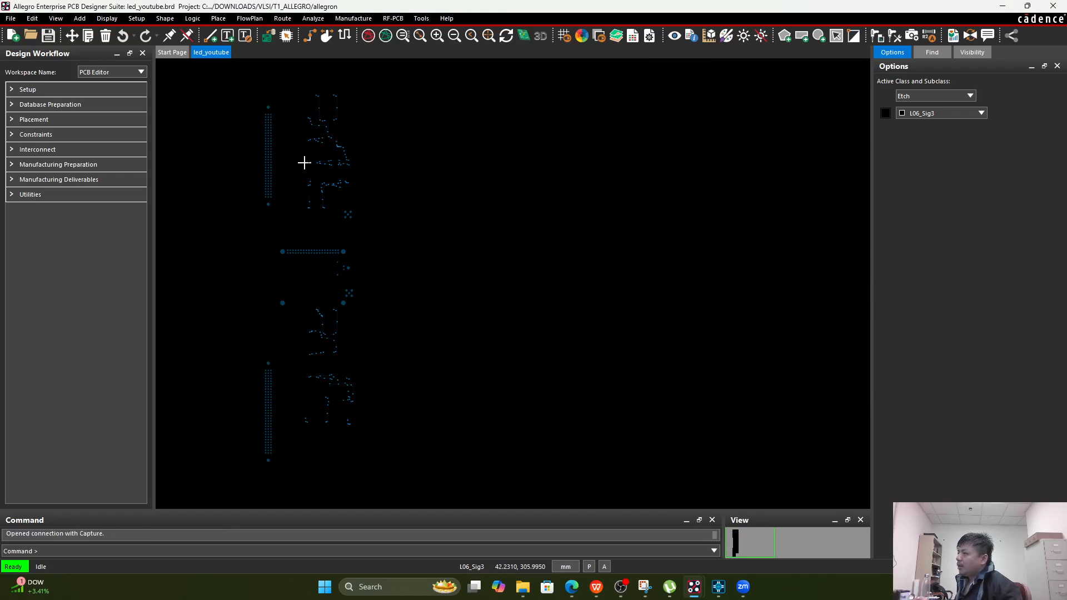
scroll(320, 134, "up", 5)
scroll(312, 217, "up", 3)
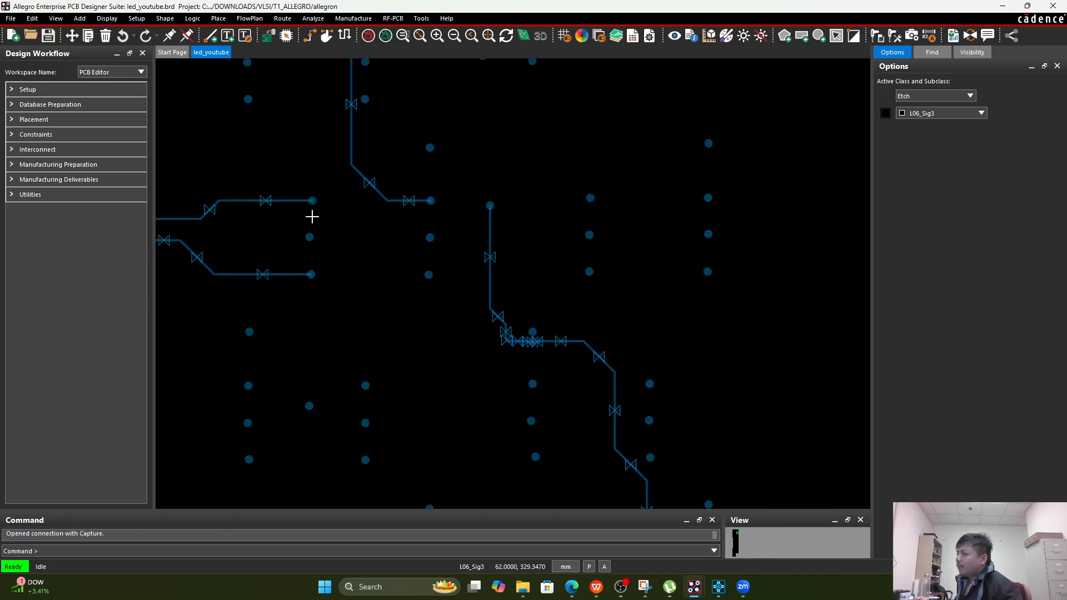
scroll(312, 217, "down", 3)
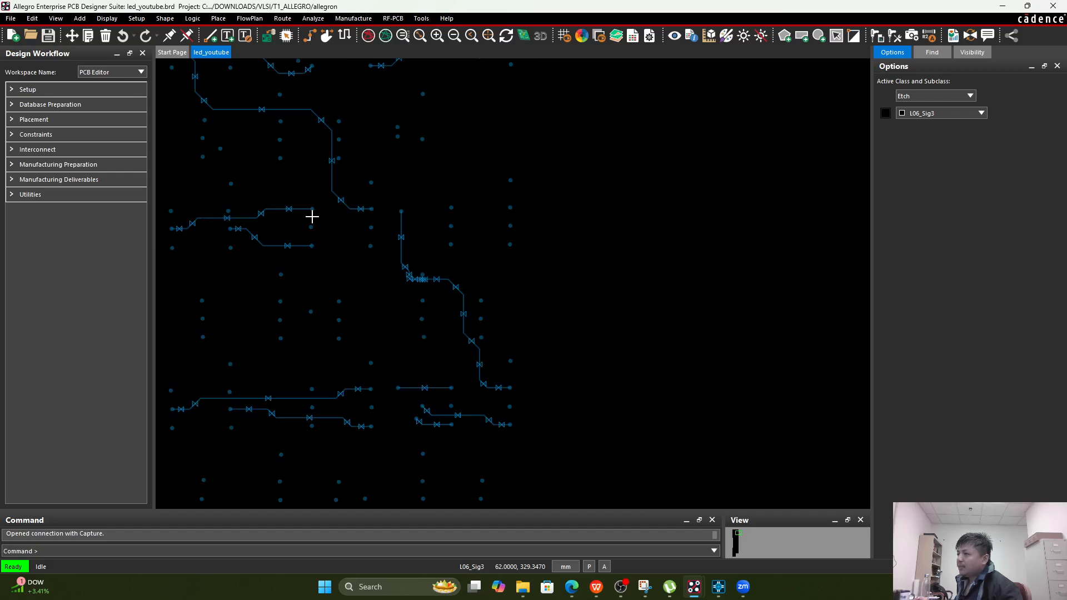
middle_click_drag(312, 216, 463, 181)
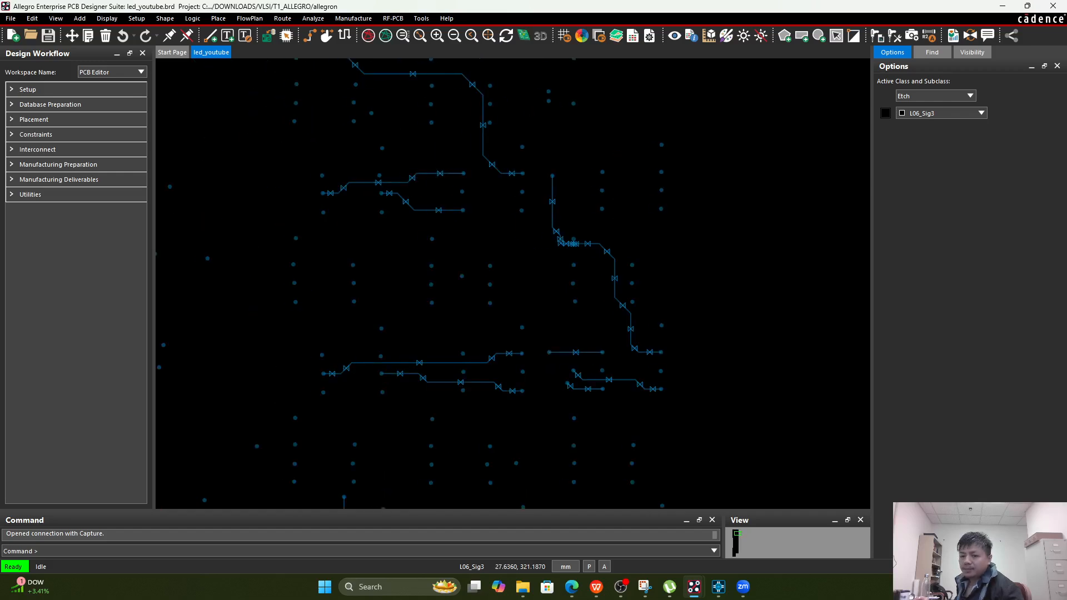